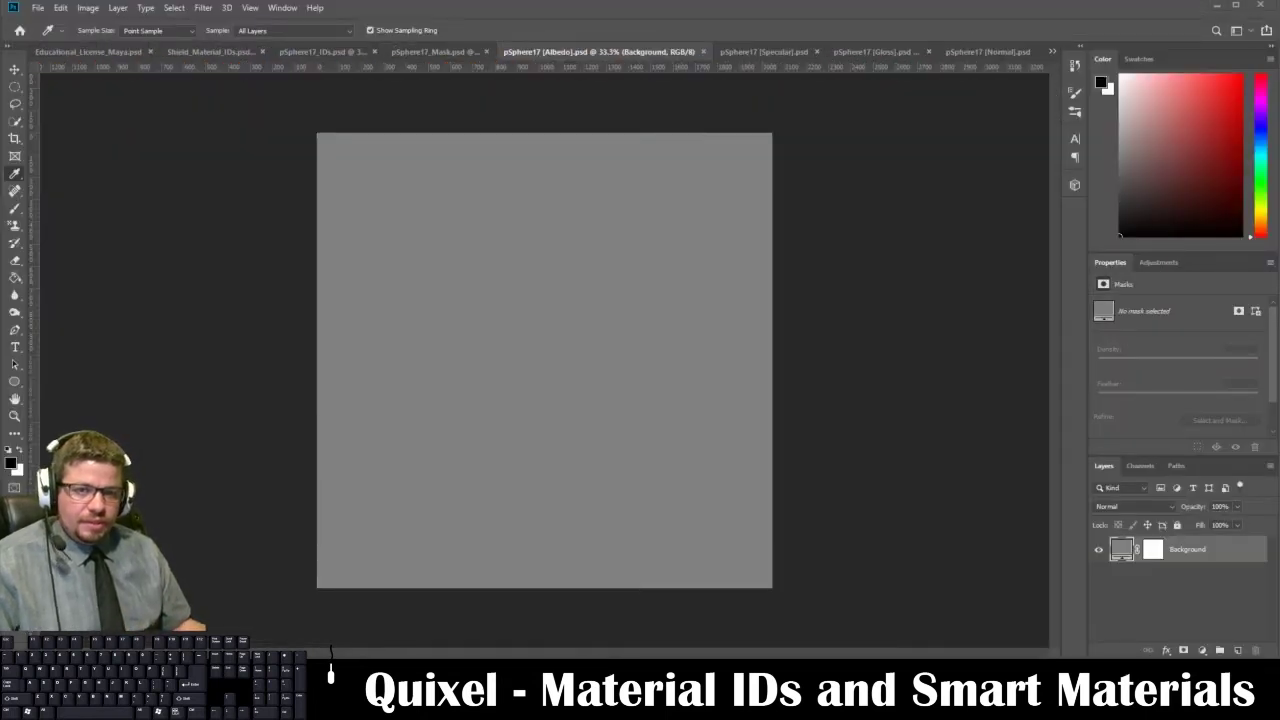
Bring the Quixel launcher and the DDO layer window onto the empty area beside the canvas, with the launcher above the layer window
drag(2, 460, 409, 386)
click(413, 448)
drag(2, 190, 187, 256)
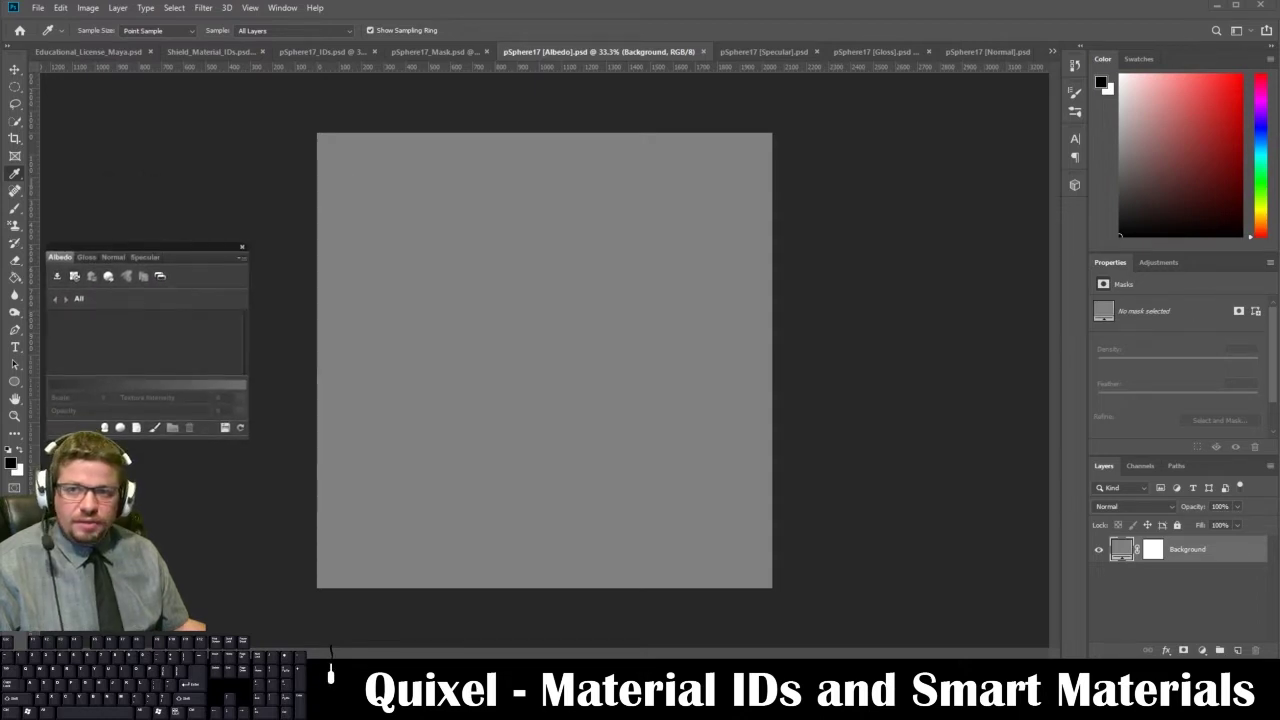
drag(2, 100, 87, 82)
drag(109, 250, 118, 172)
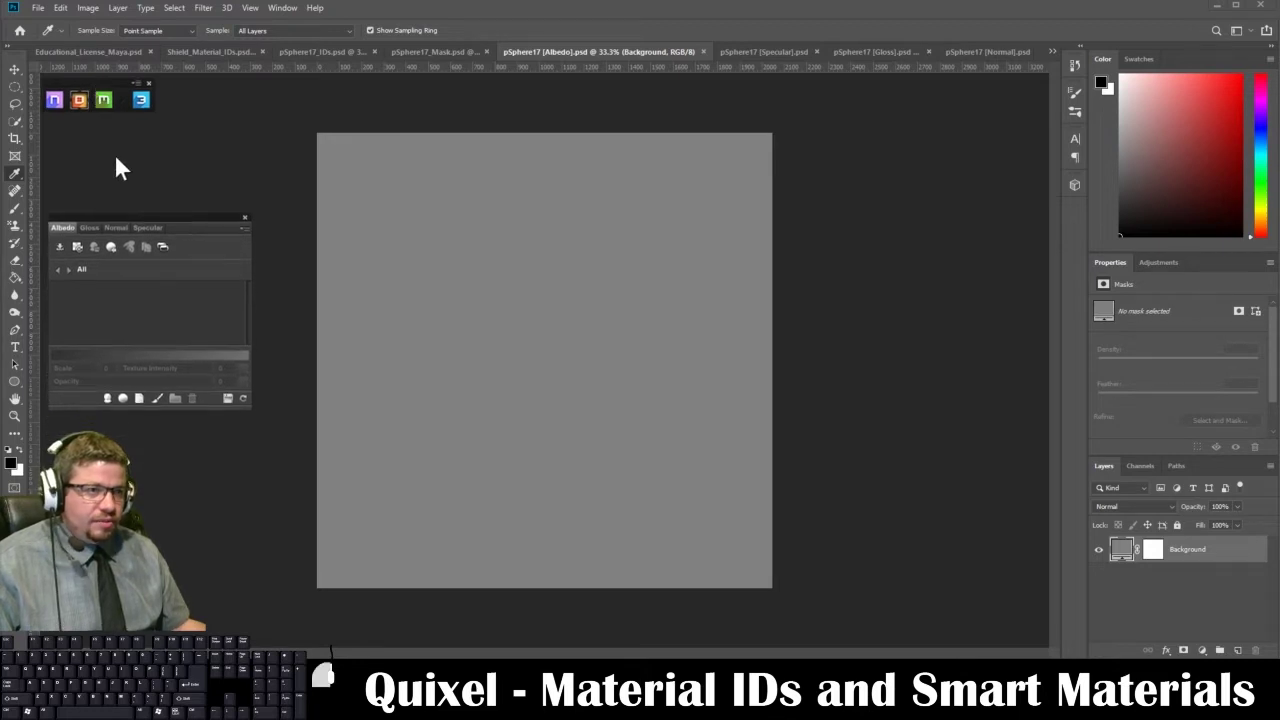
drag(106, 114, 108, 122)
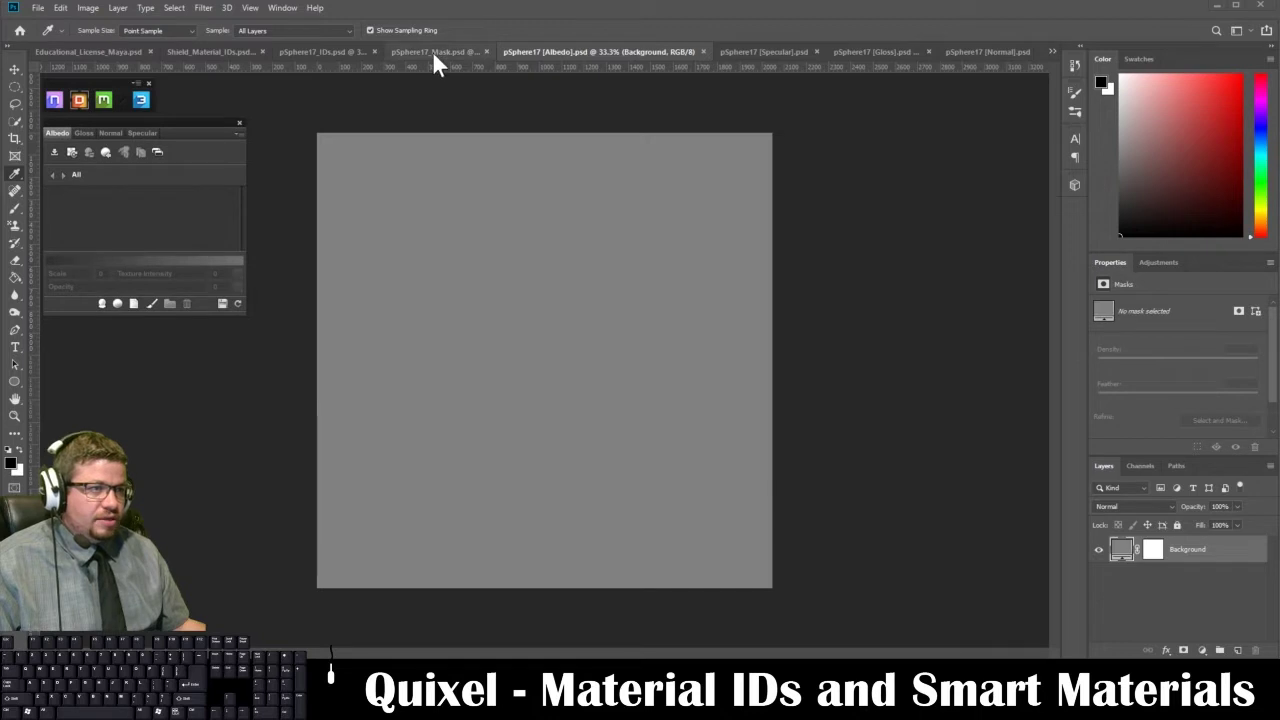
Review the generated pSphere17 IDs, Mask, Albedo and Specular documents and the open document list, and show the Specular layer list
click(312, 50)
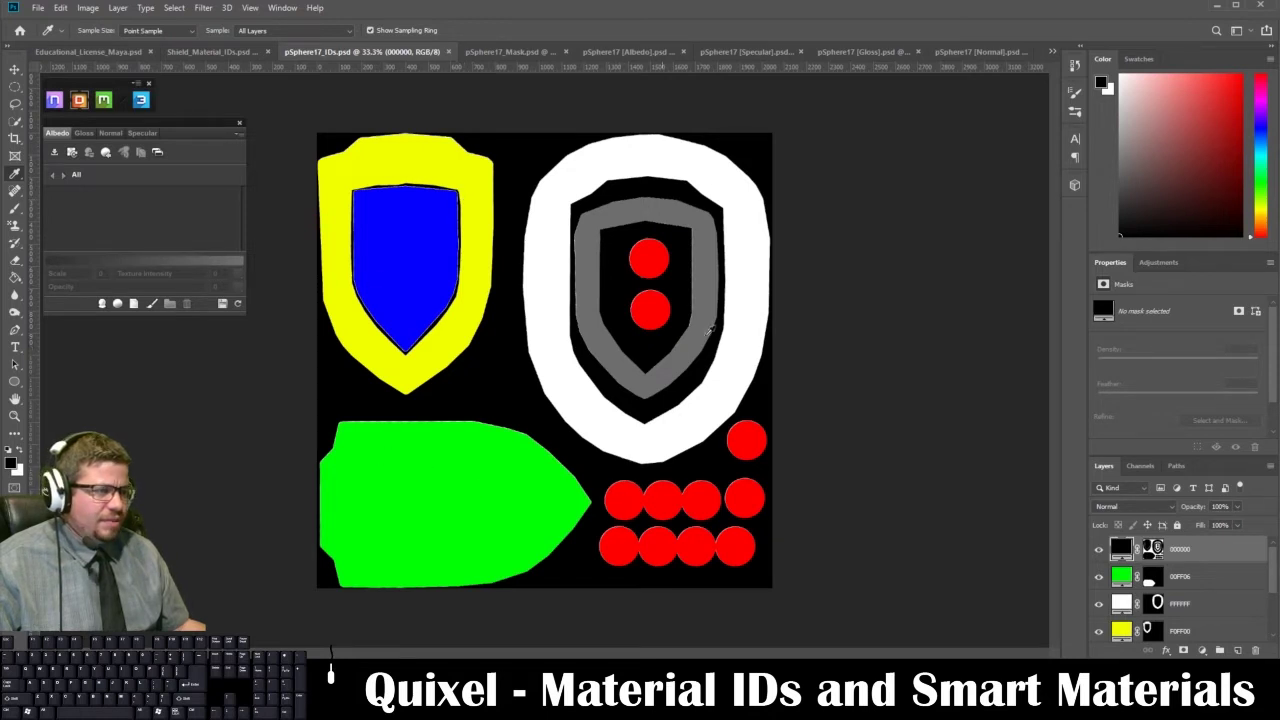
click(515, 51)
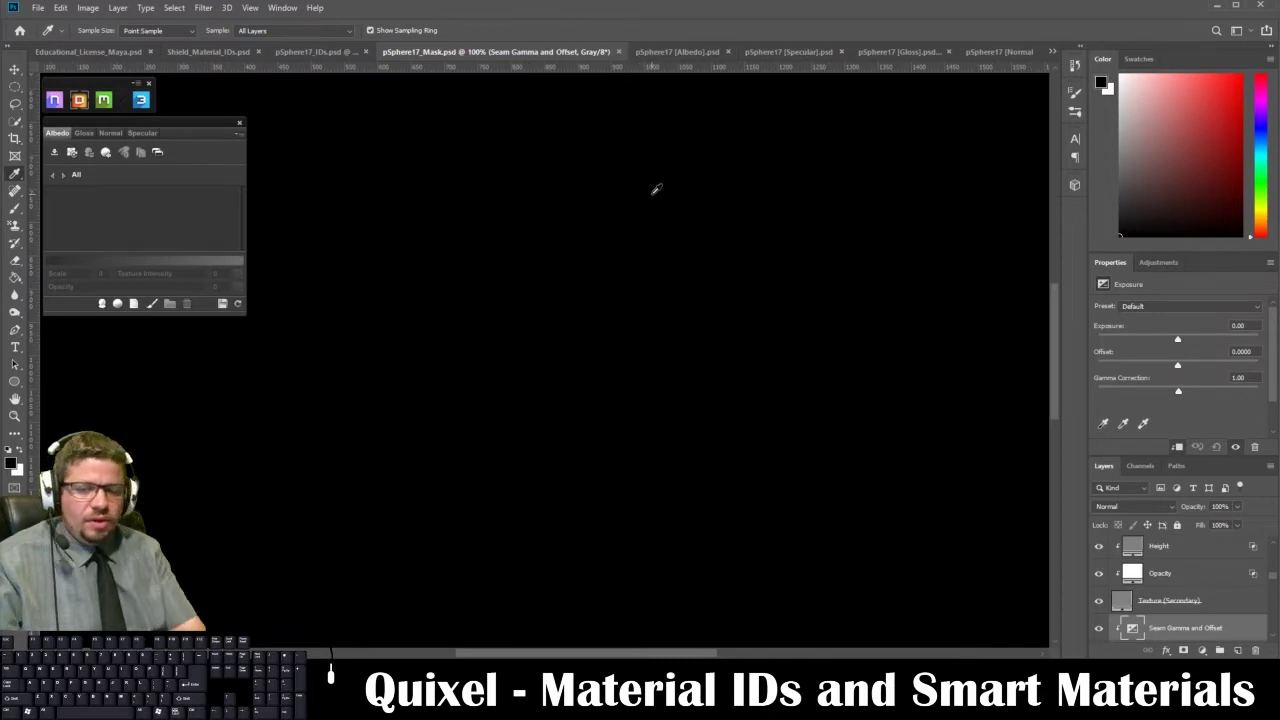
key(ctrl+0)
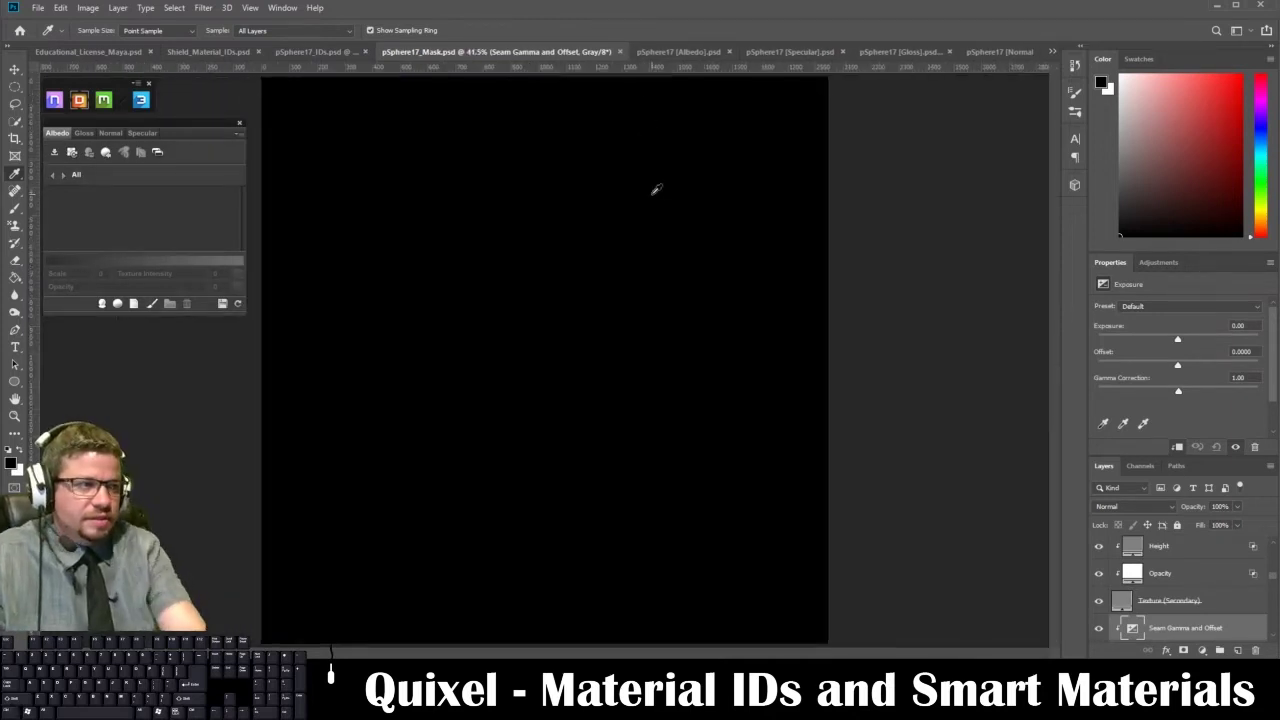
click(662, 55)
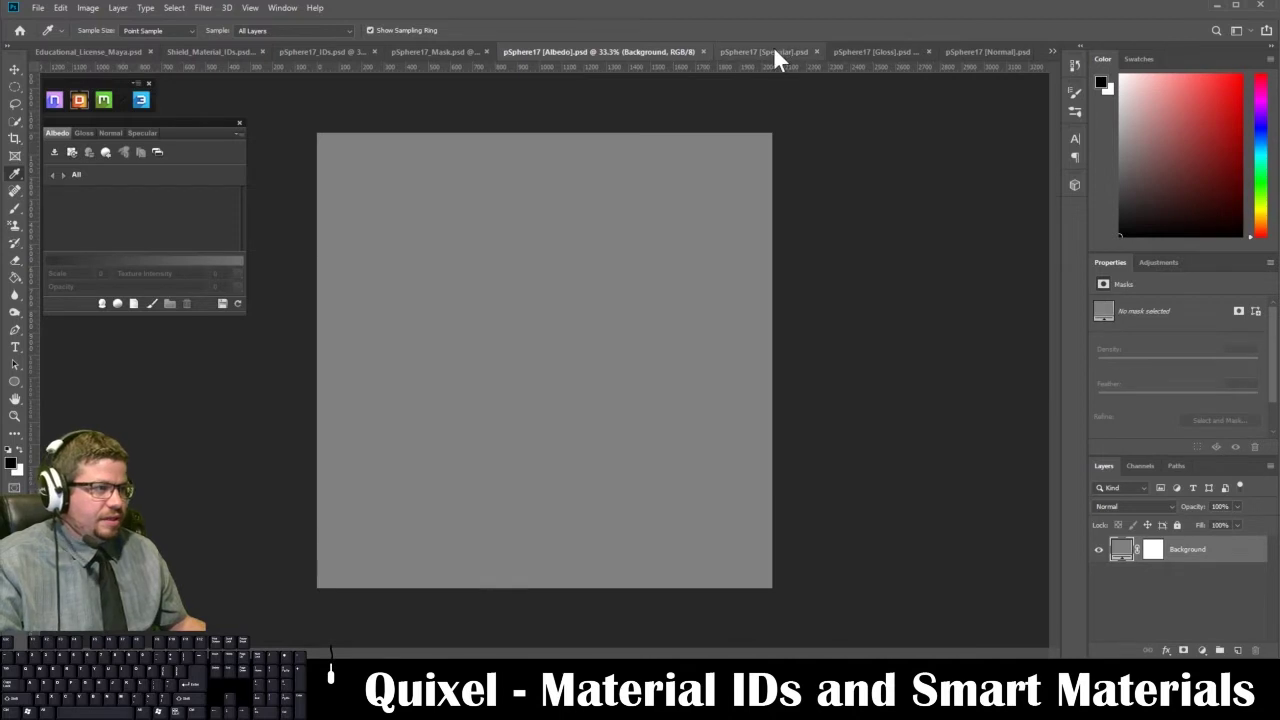
click(776, 55)
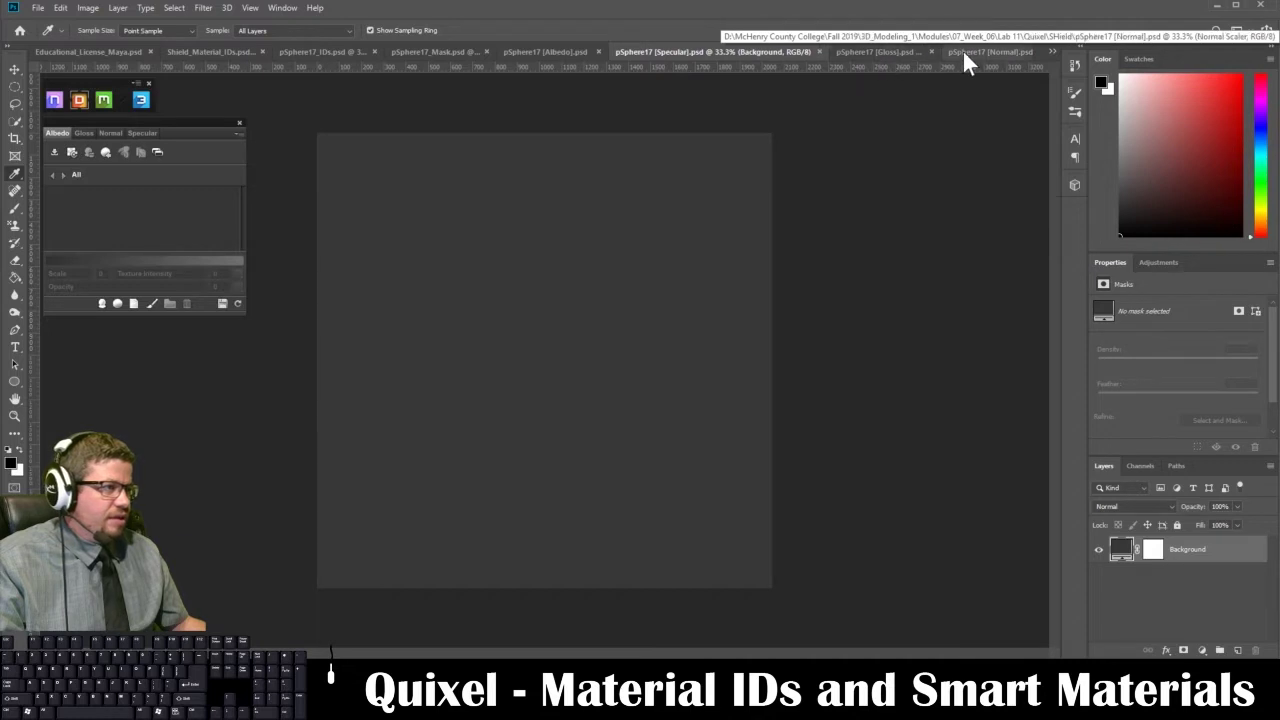
click(1052, 52)
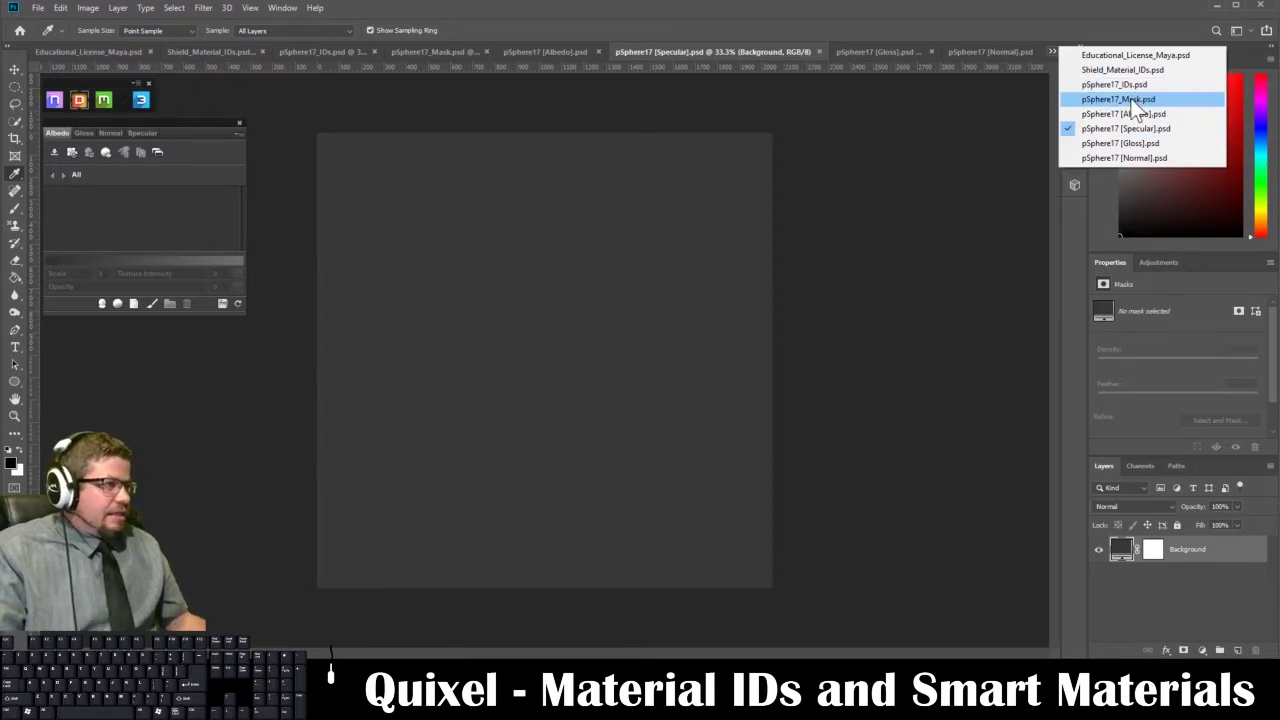
click(142, 133)
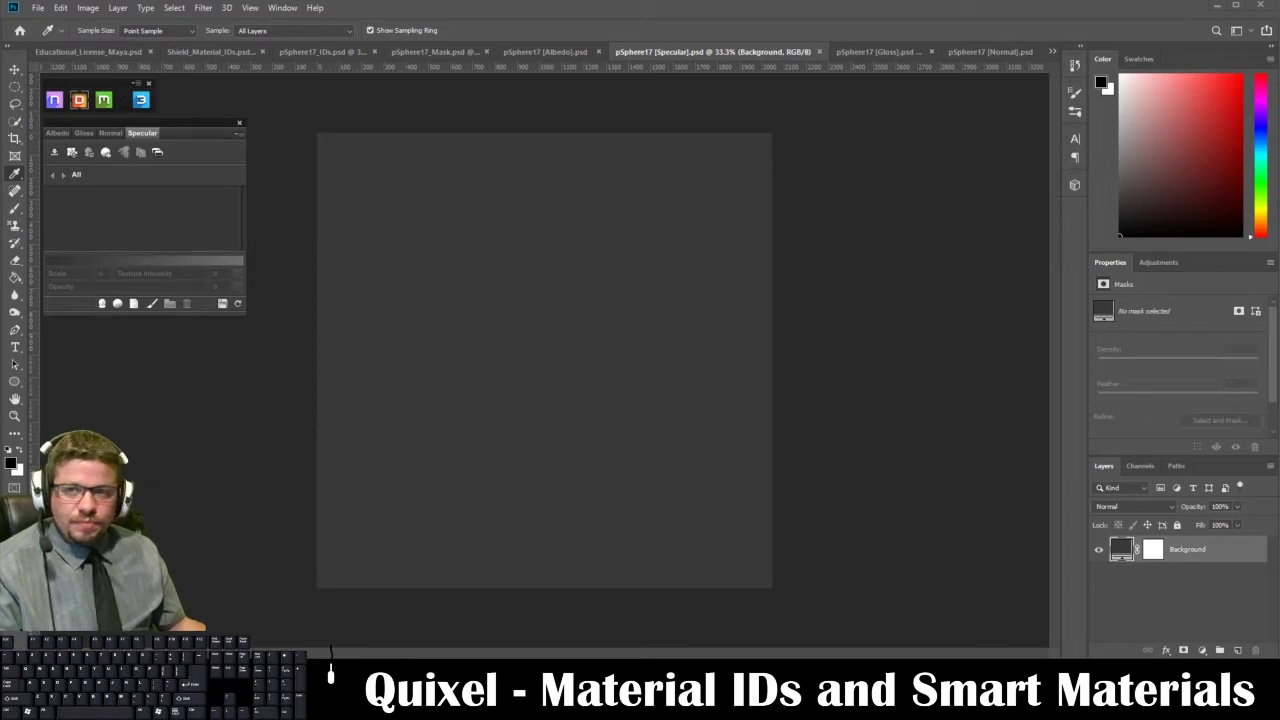
Bring the smart material browser over the canvas and browse the metal category's Alloys and Military materials
drag(0, 118, 372, 69)
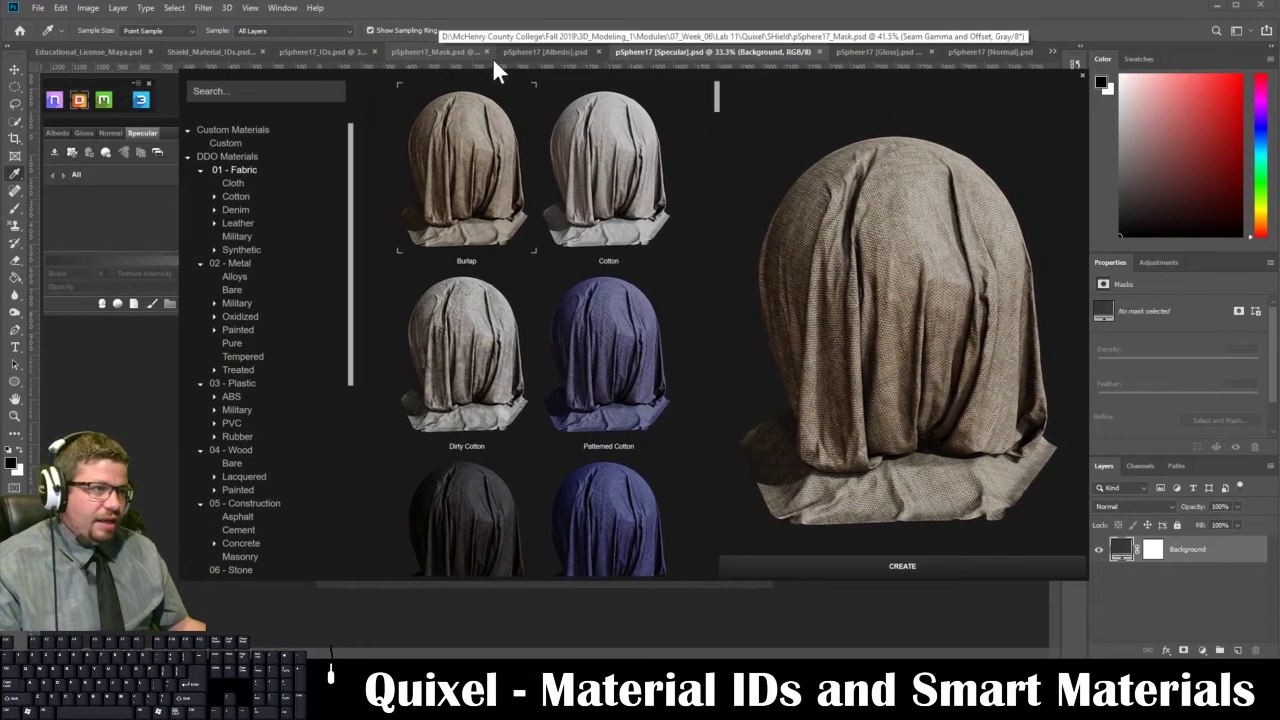
drag(493, 69, 505, 62)
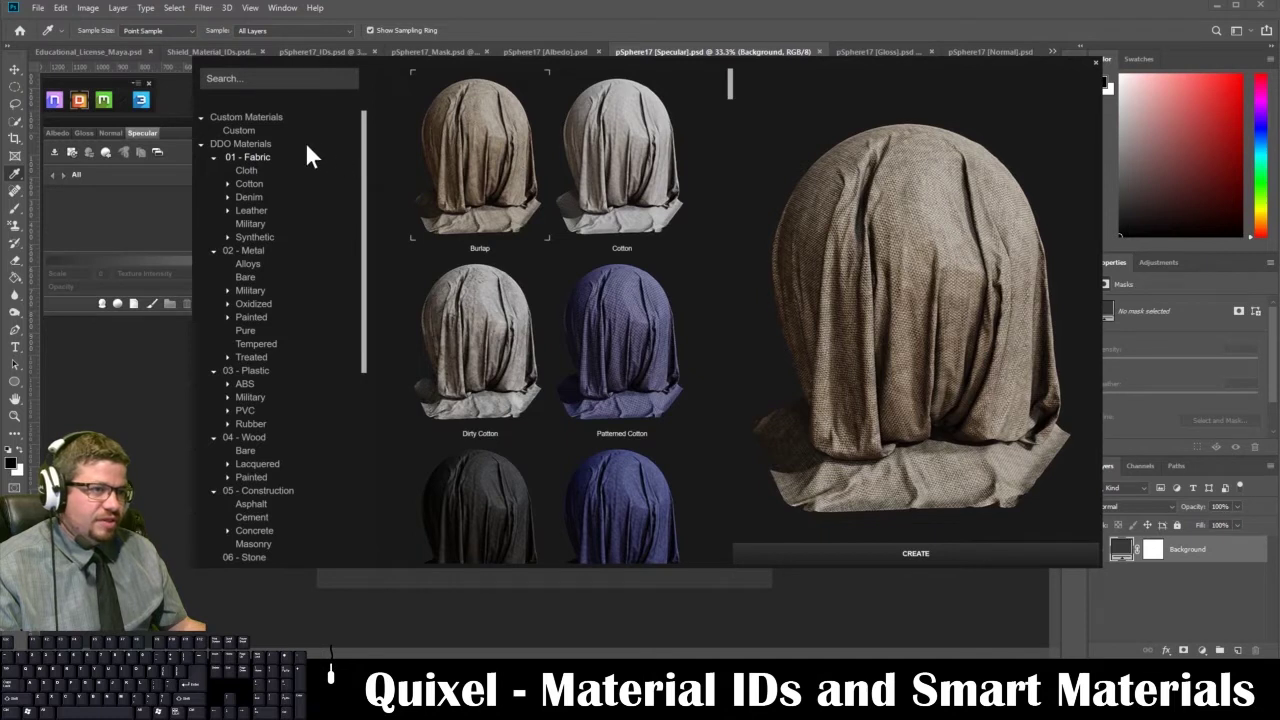
scroll(275, 160, down, 2)
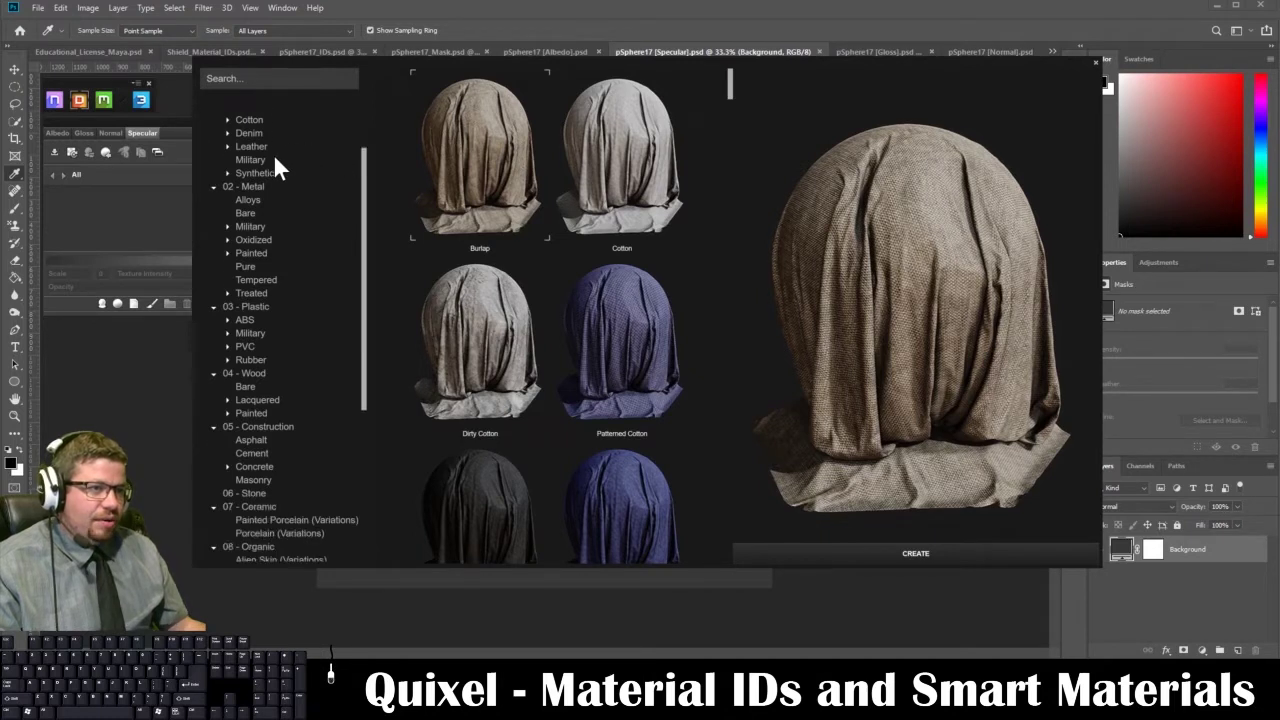
click(244, 199)
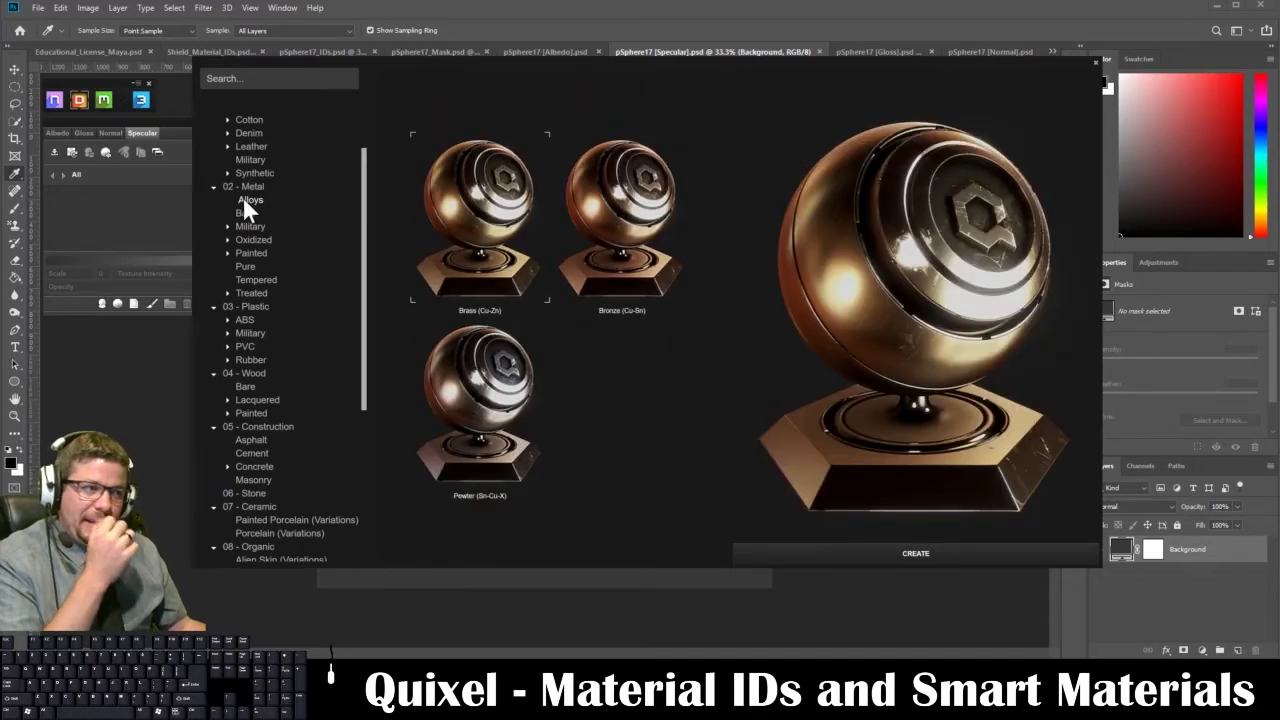
click(244, 226)
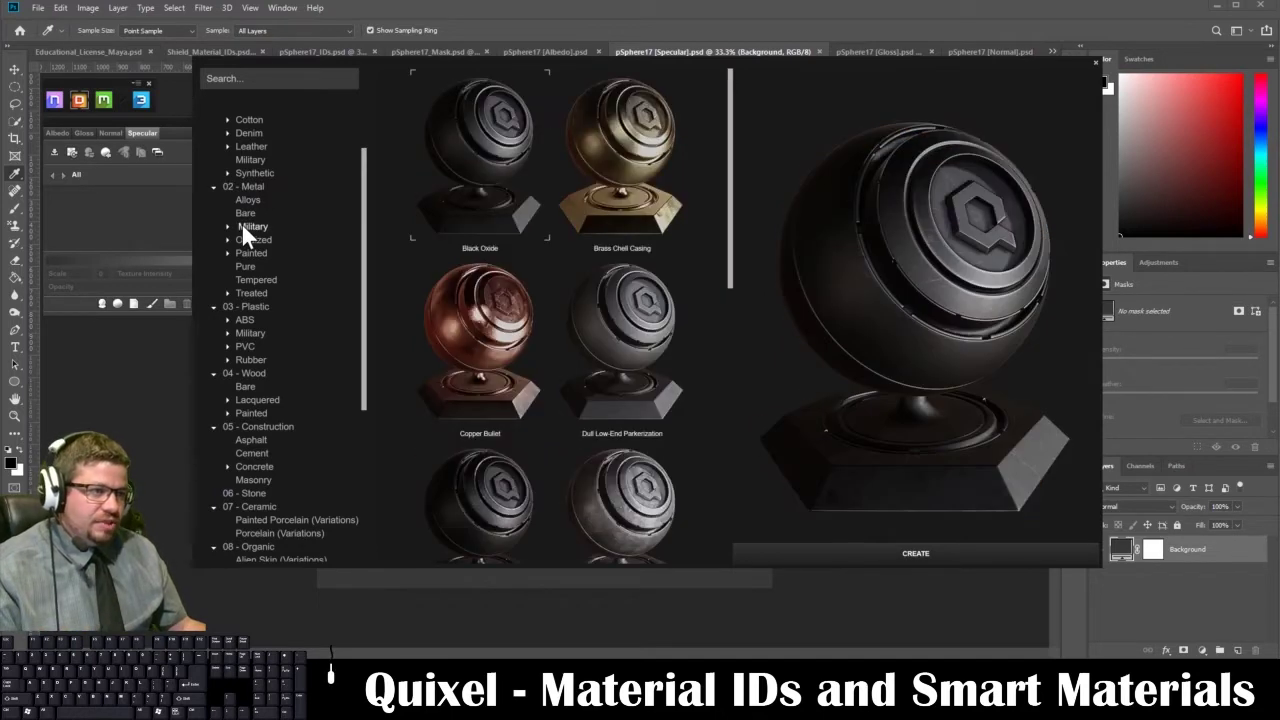
scroll(521, 304, down, 1)
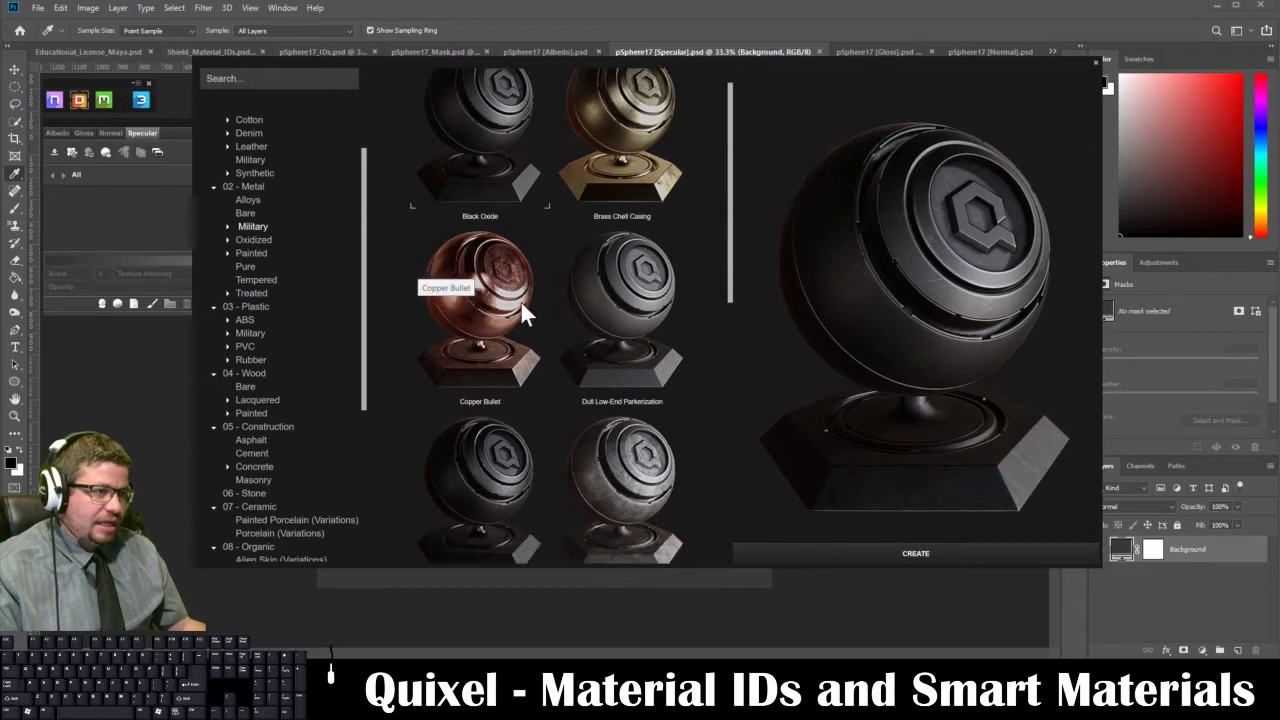
scroll(521, 306, down, 1)
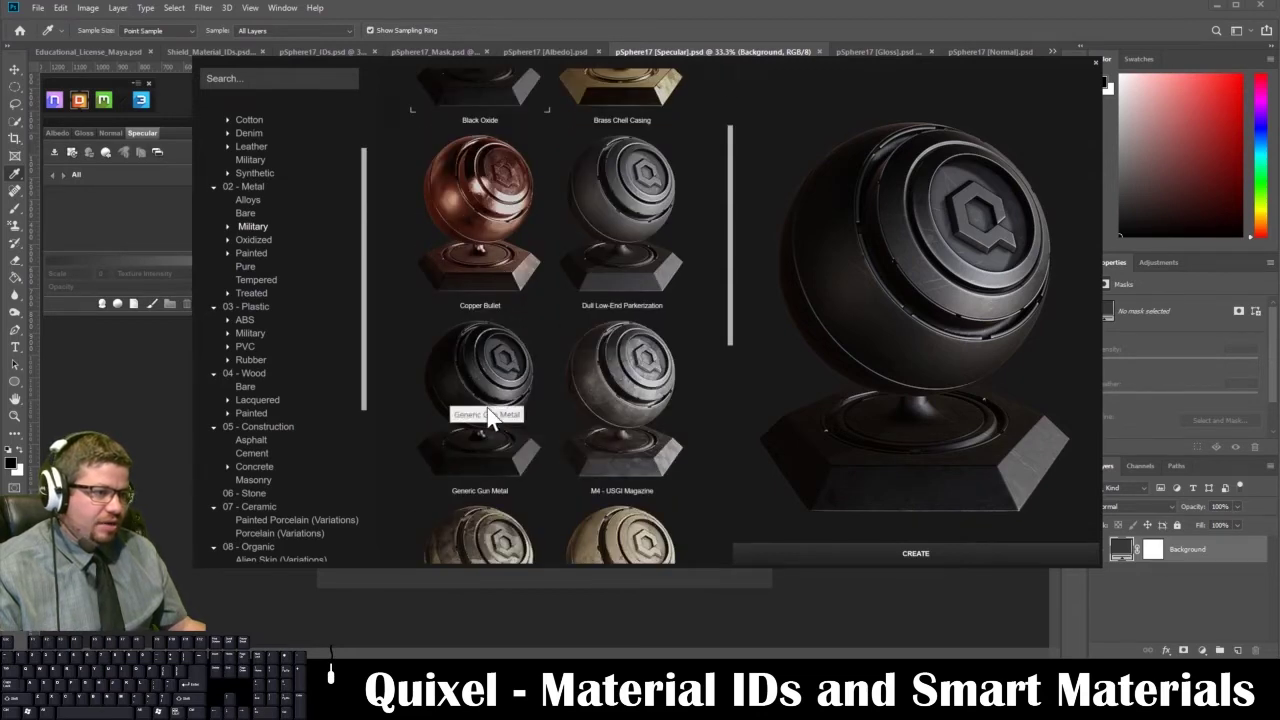
Compare the Generic Gun Metal and M4 - USGI Magazine previews and create the M4 - USGI Magazine smart material
click(674, 438)
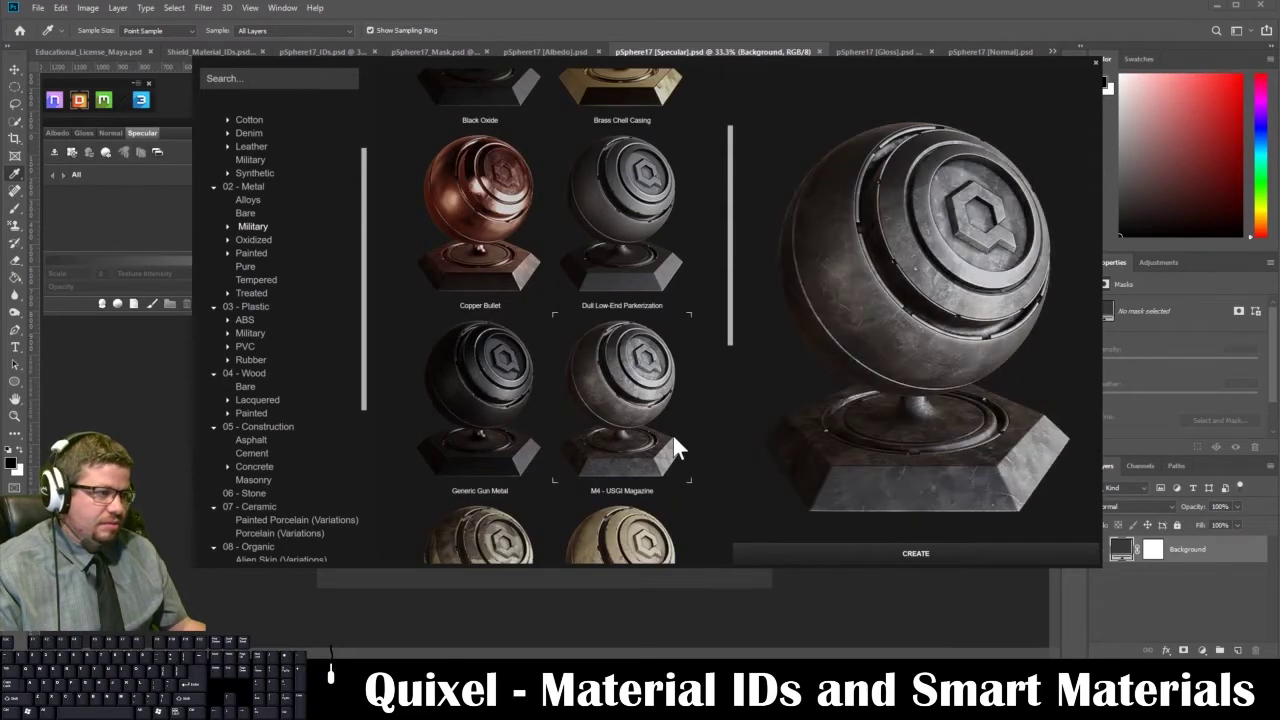
click(486, 413)
scroll(551, 390, down, 1)
scroll(552, 381, down, 3)
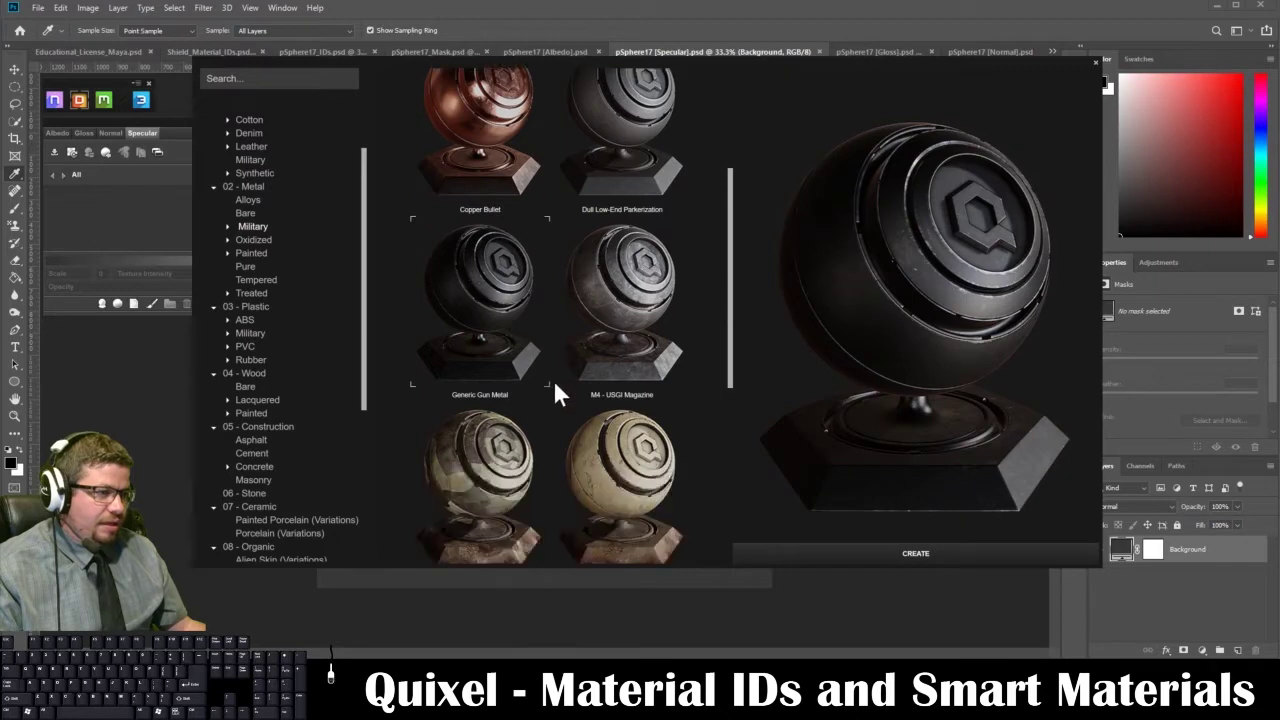
scroll(626, 410, down, 2)
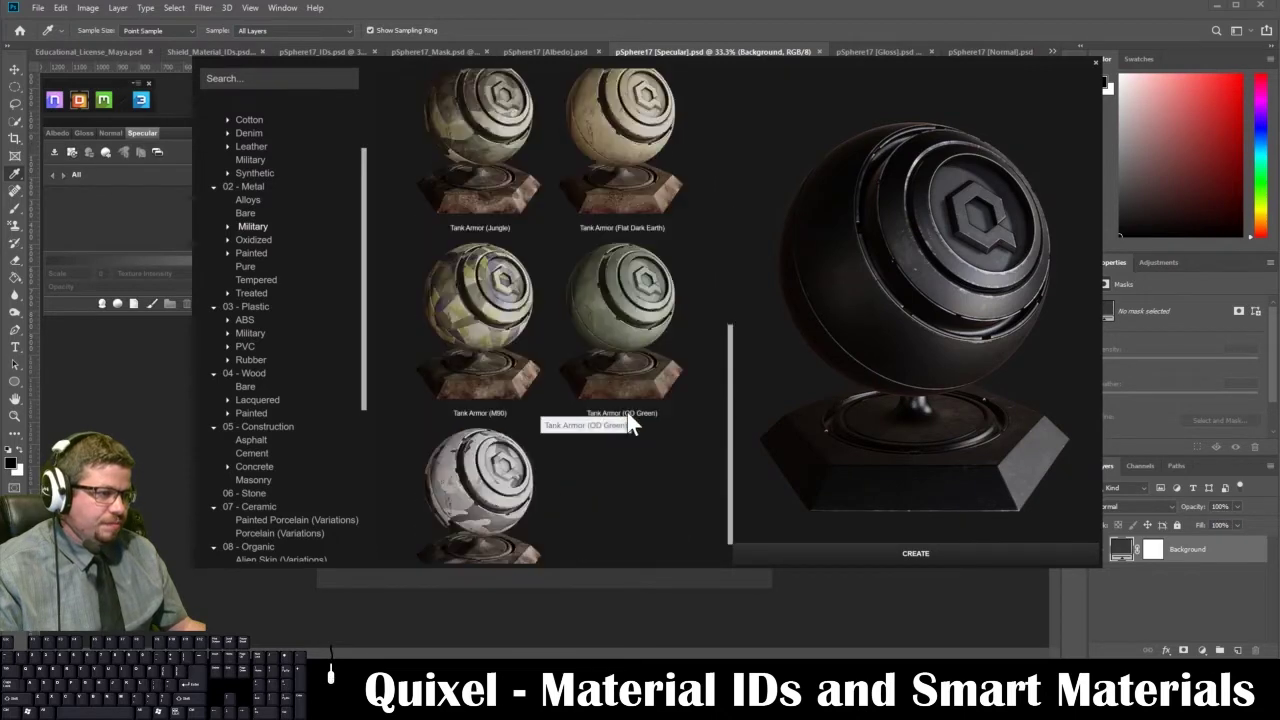
scroll(626, 410, up, 2)
scroll(626, 410, up, 1)
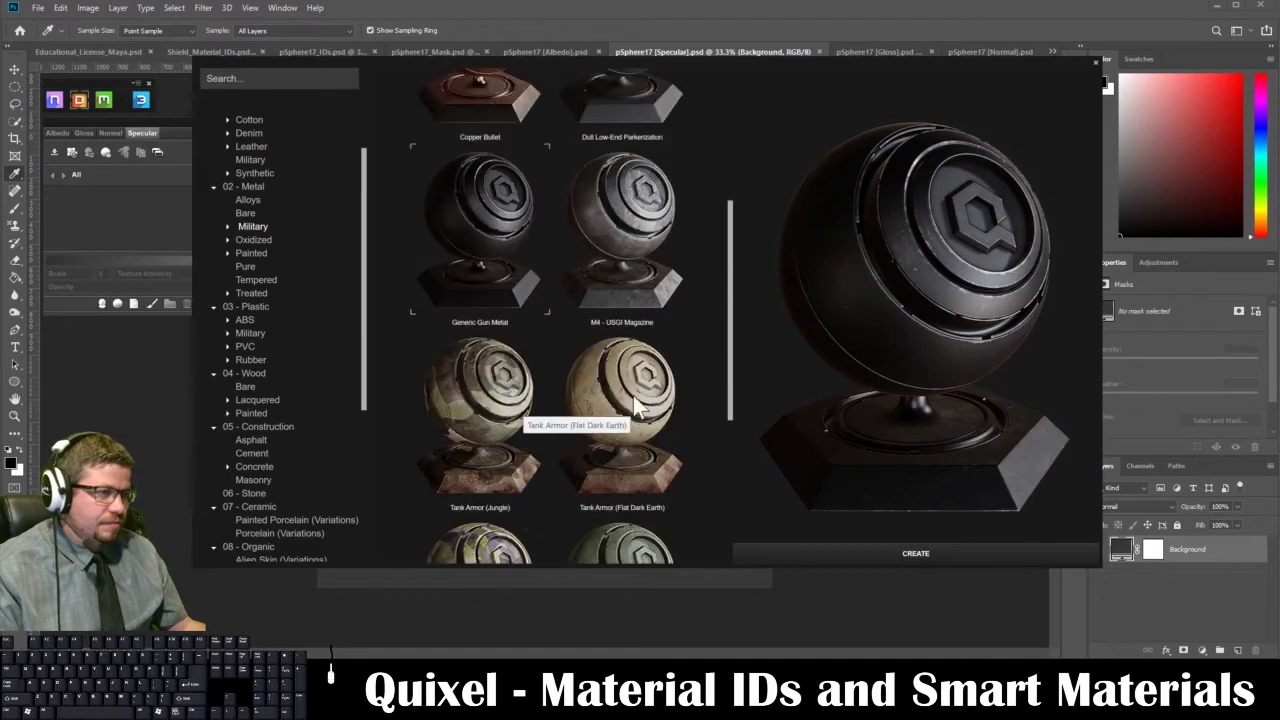
click(613, 249)
click(518, 240)
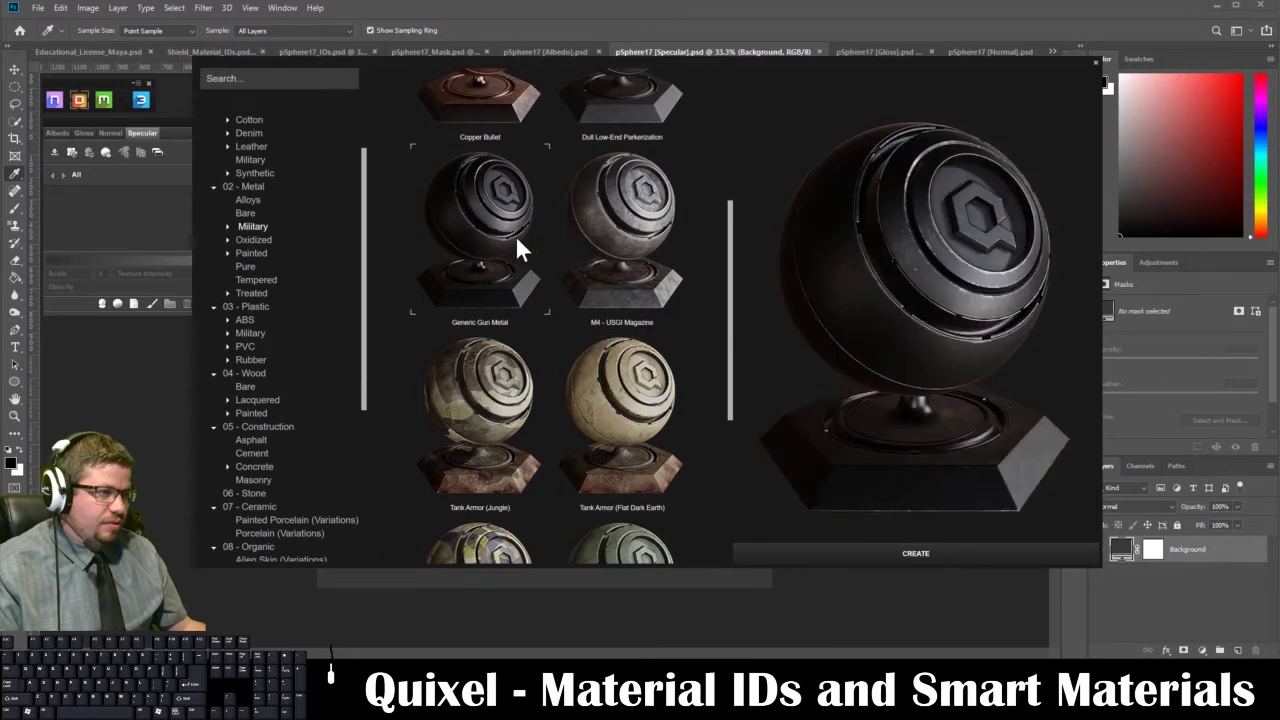
click(638, 238)
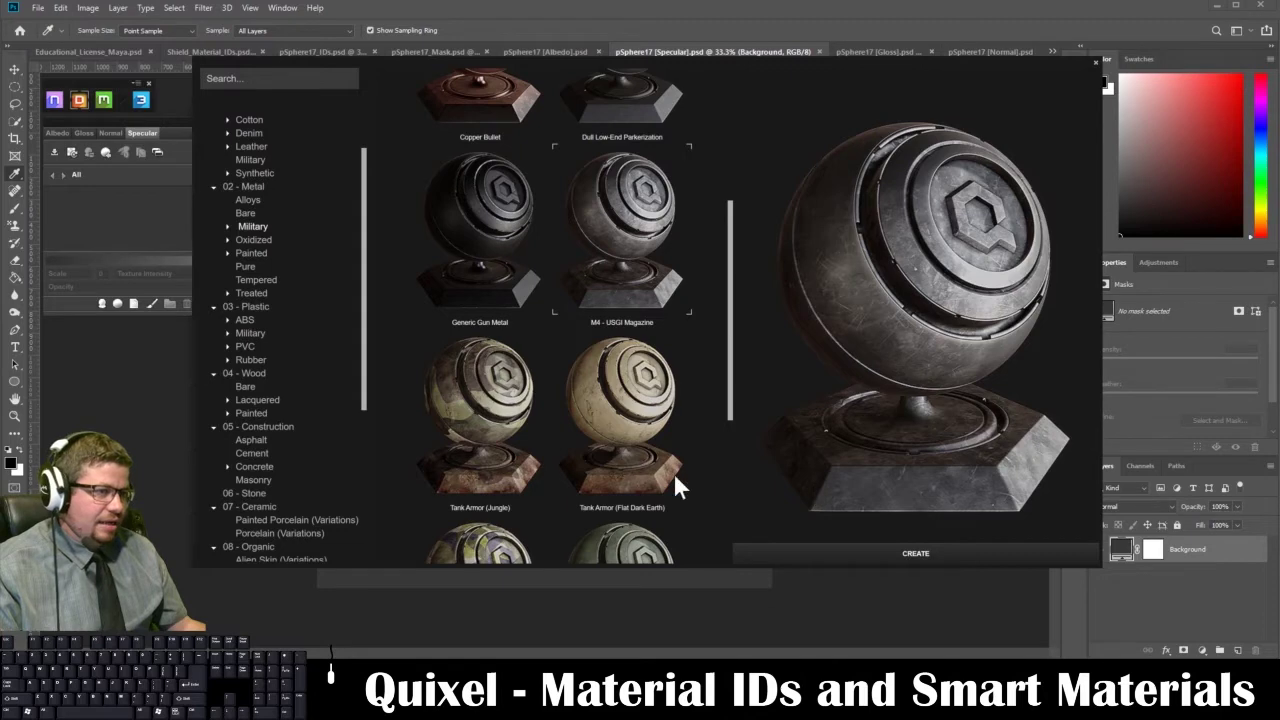
click(805, 550)
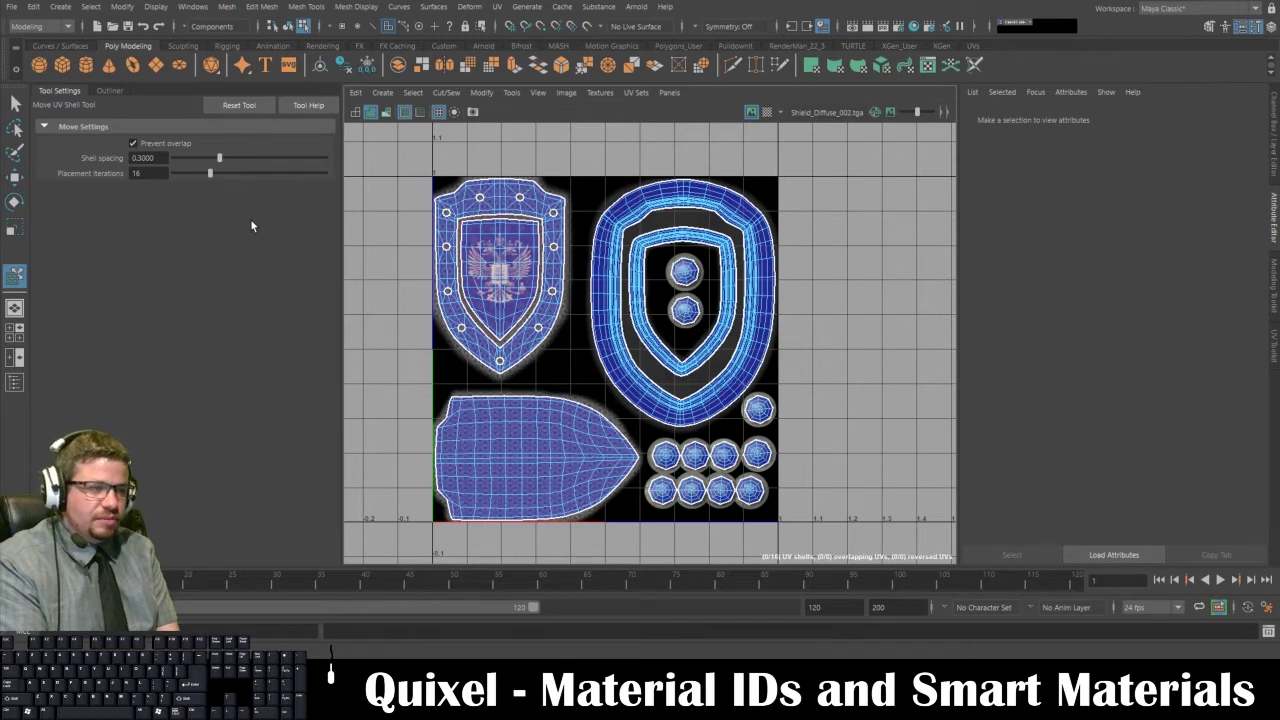
Switch from Maya back to Photoshop and place the Quixel launcher and Specular layer window beside the canvas
key(alt+Tab)
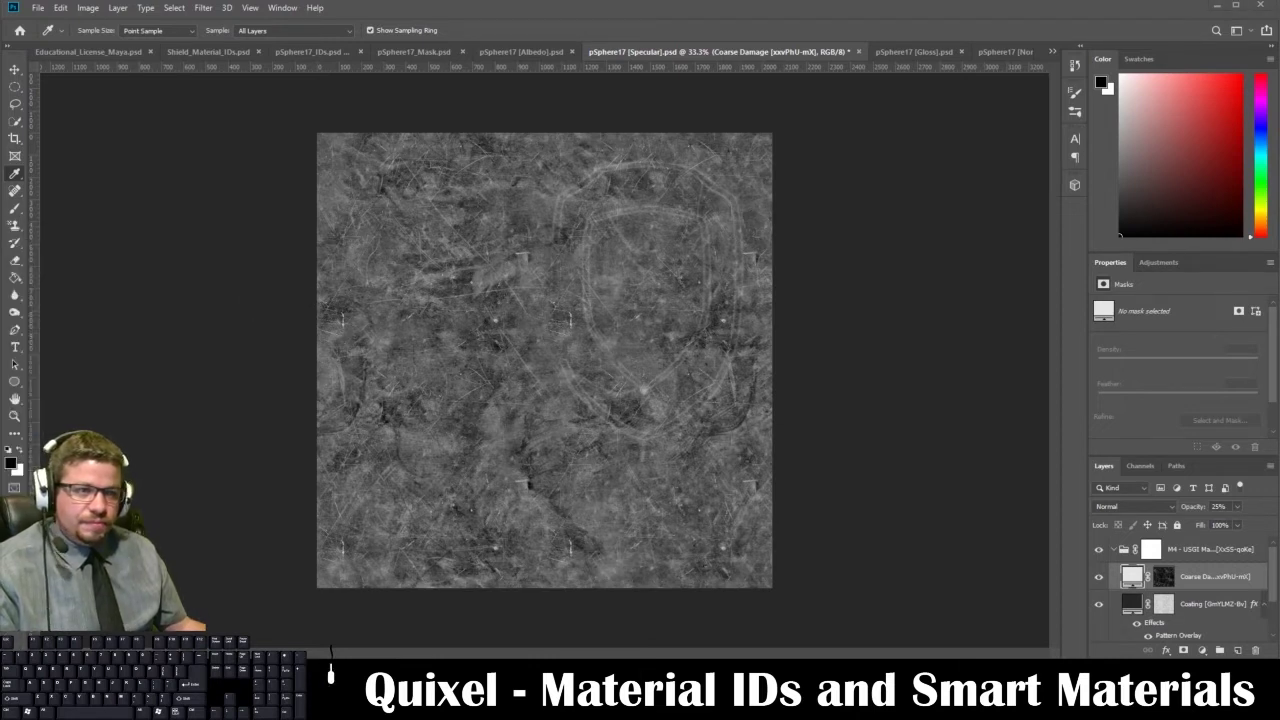
drag(0, 140, 100, 216)
drag(0, 320, 174, 137)
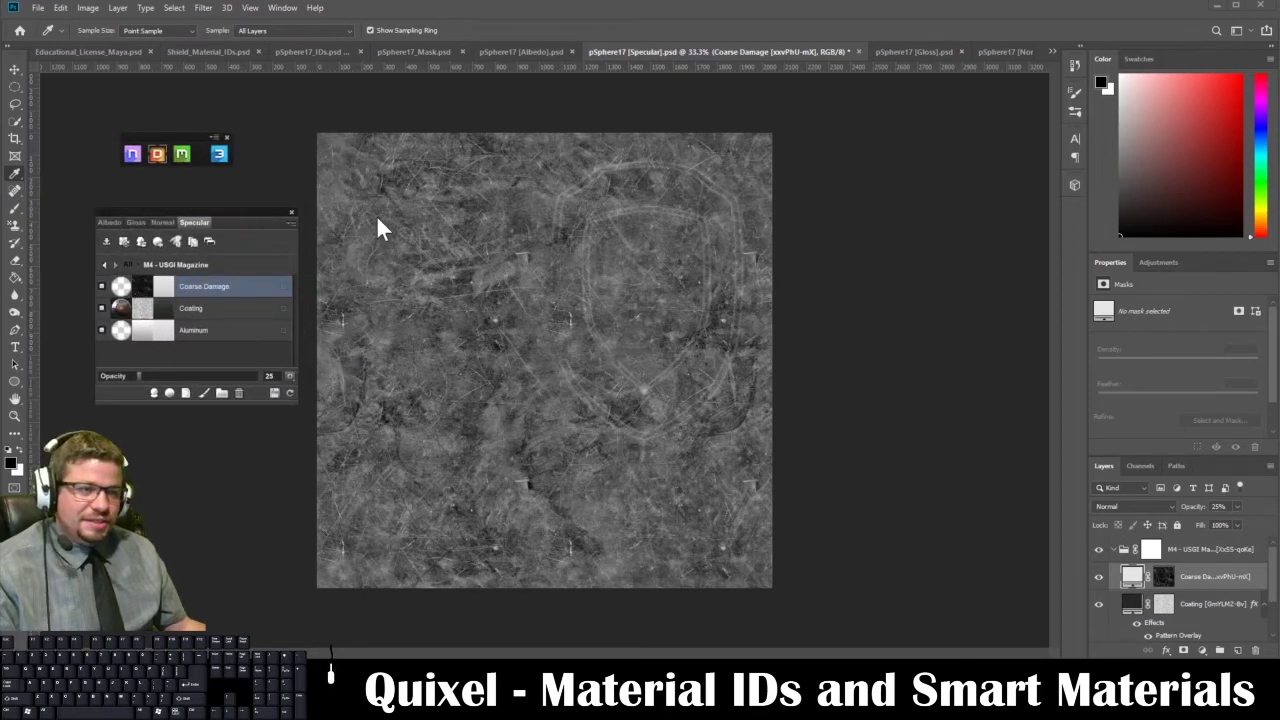
drag(223, 212, 223, 186)
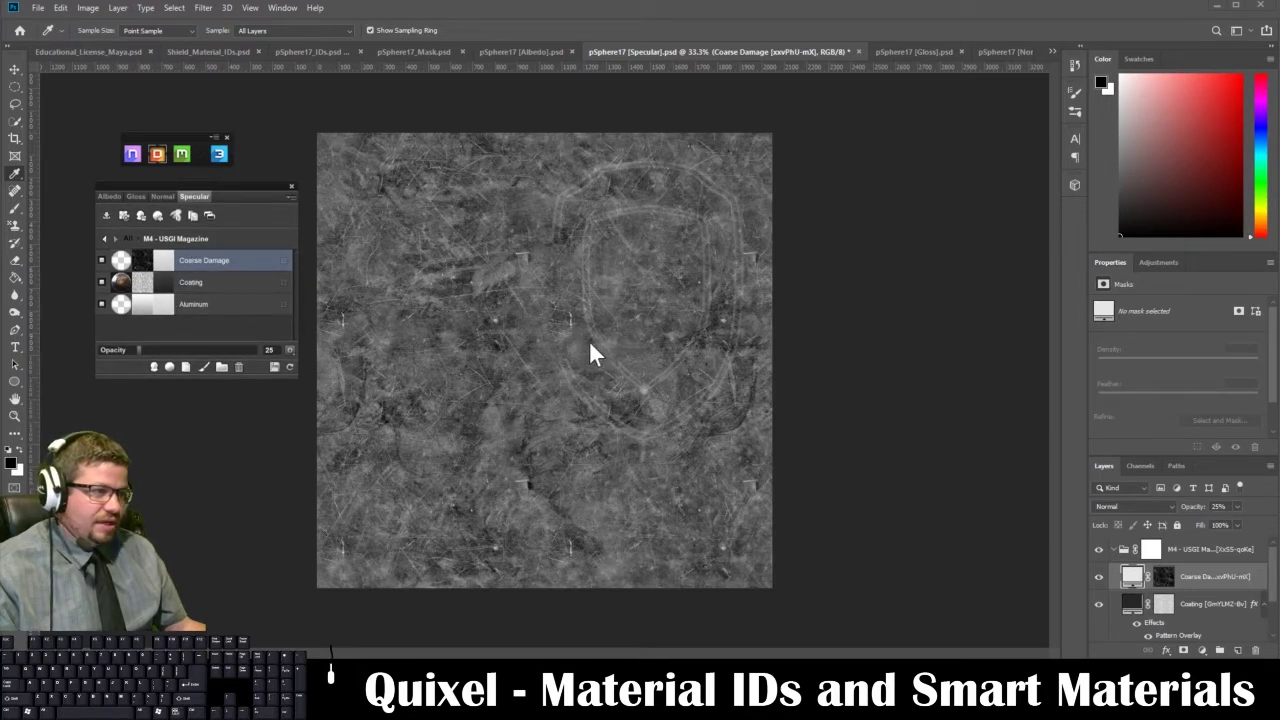
Go up to the M4 - USGI Magazine group in the DDO layers and view its list of material ID colors
click(105, 240)
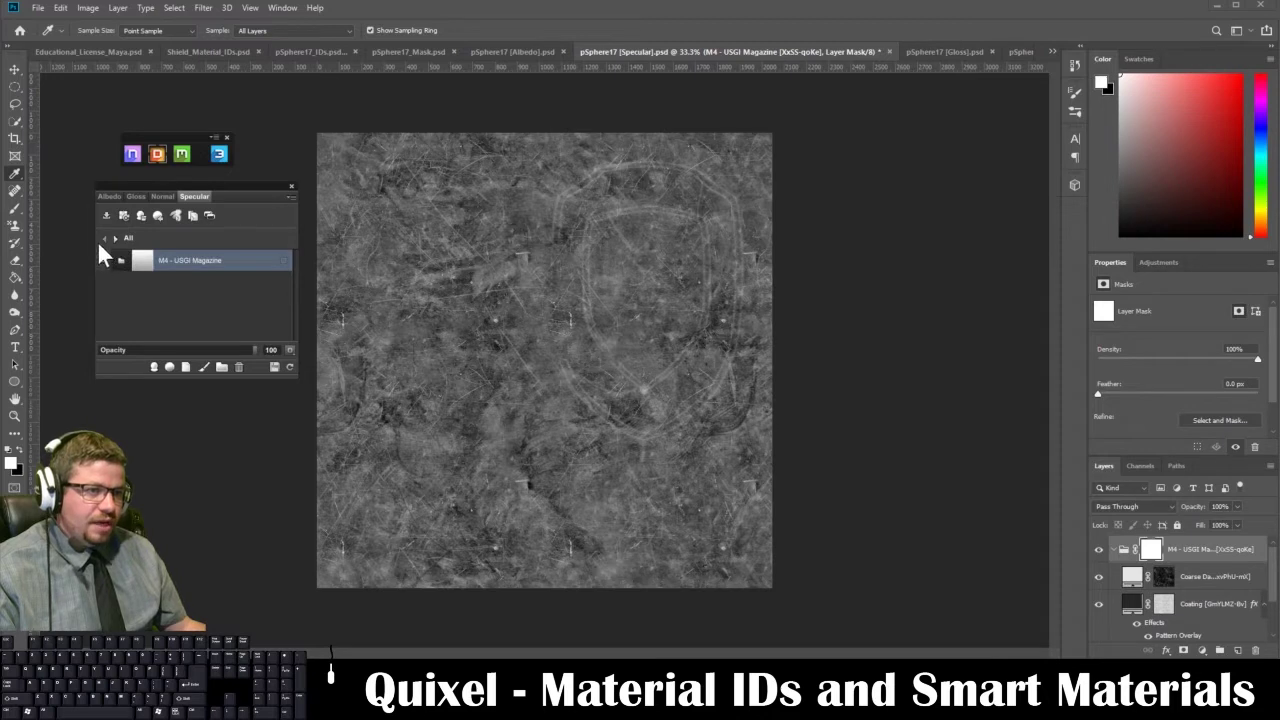
click(284, 267)
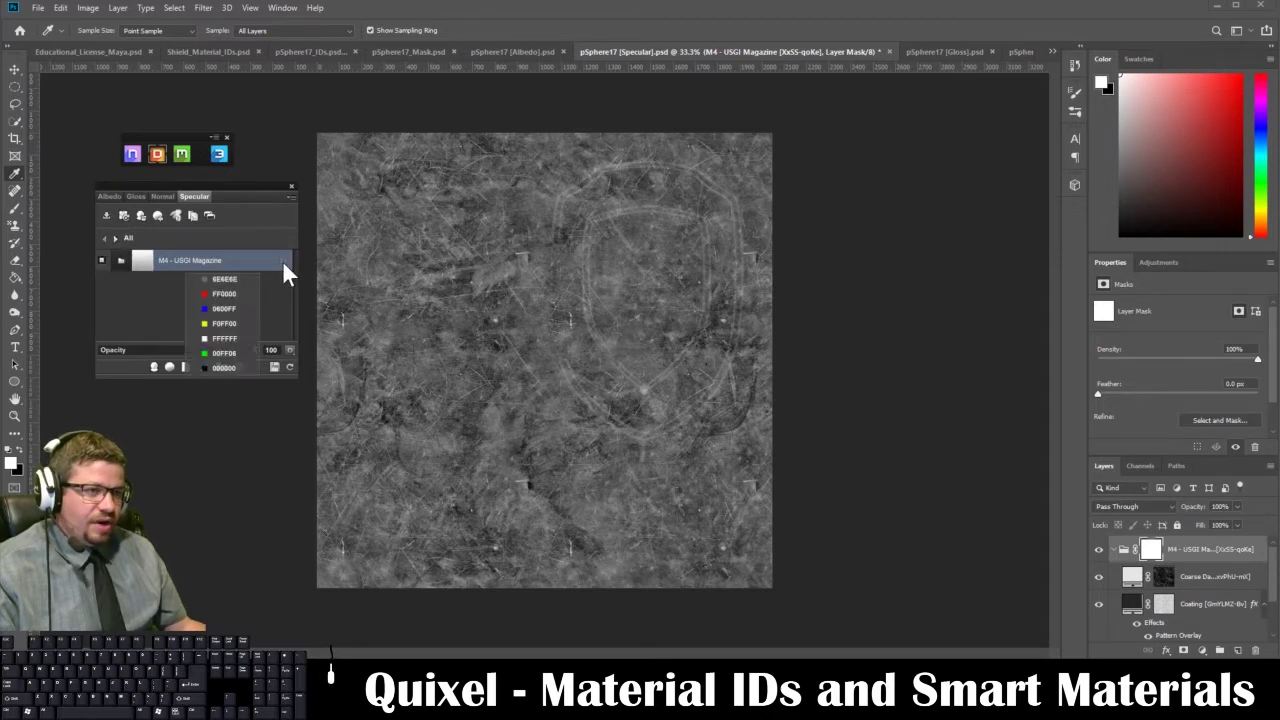
click(281, 260)
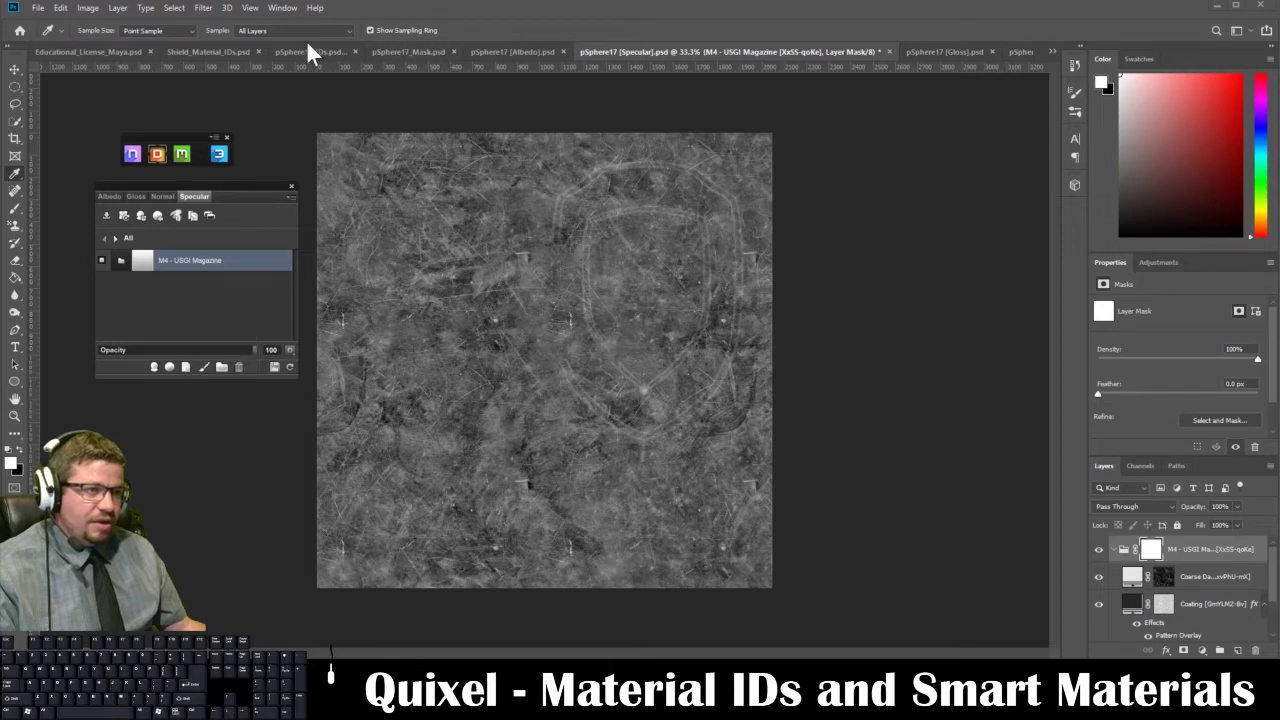
Compare the color-coded shield areas in the Shield_Material_IDs.psd and pSphere17_IDs.psd documents, moving the DDO layer window up slightly
click(191, 54)
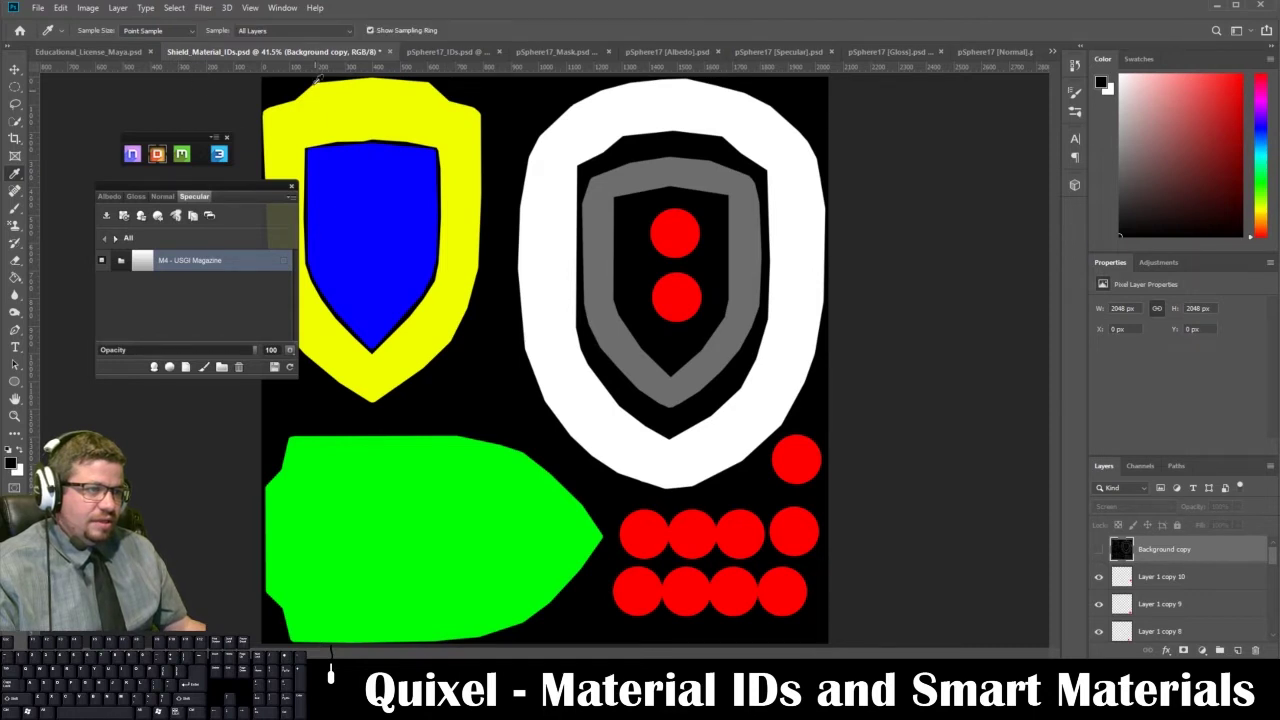
click(286, 262)
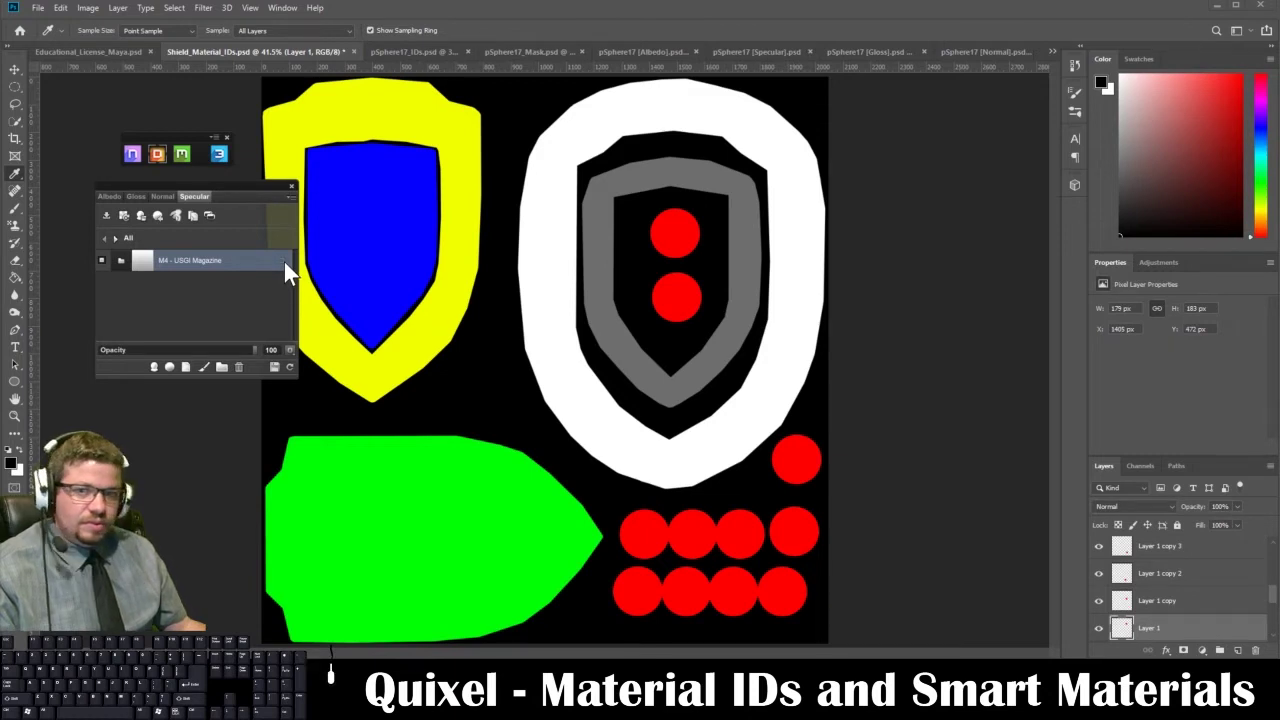
drag(220, 187, 212, 171)
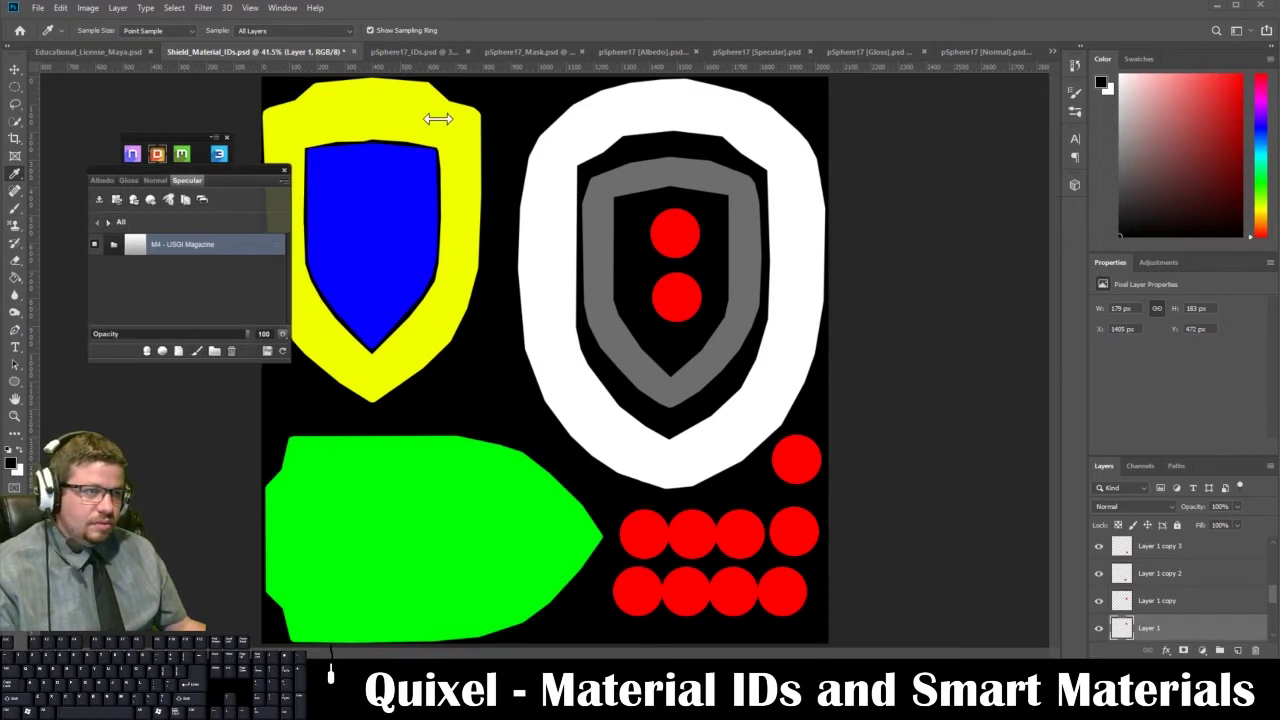
key(ctrl+minus)
click(435, 55)
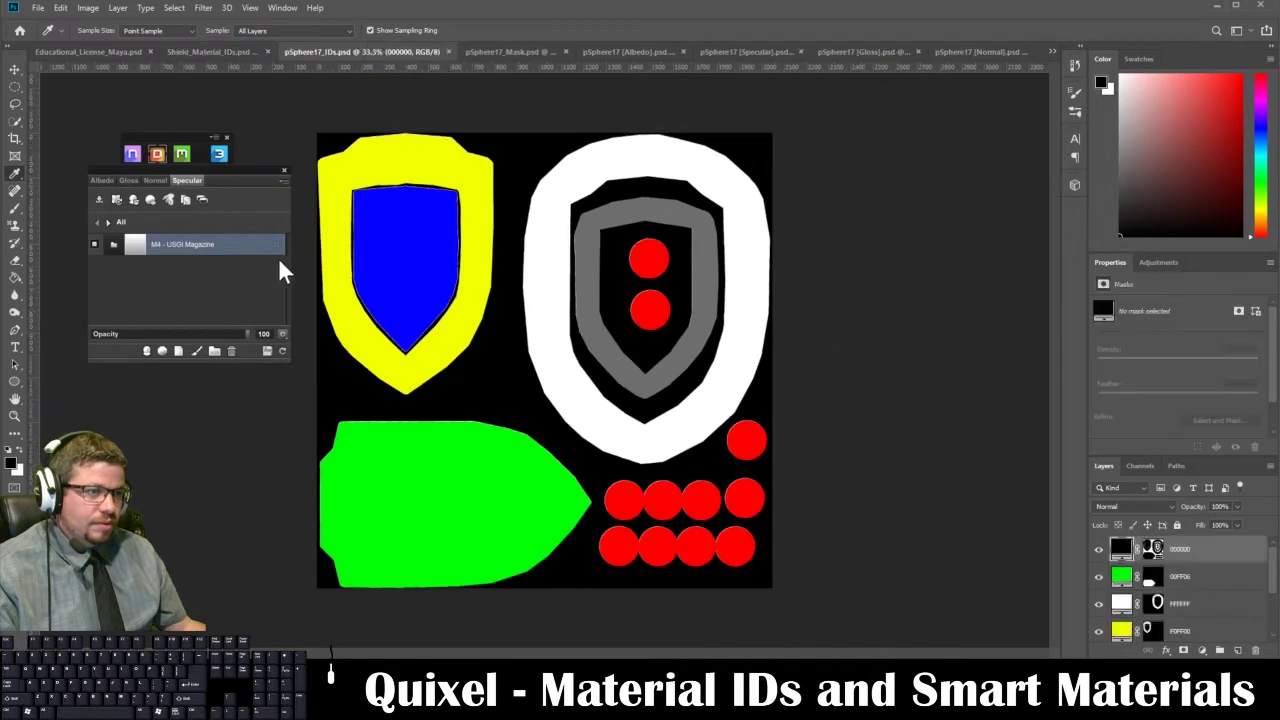
Assign the M4 - USGI Magazine material to the yellow F0FF00 material ID
click(276, 243)
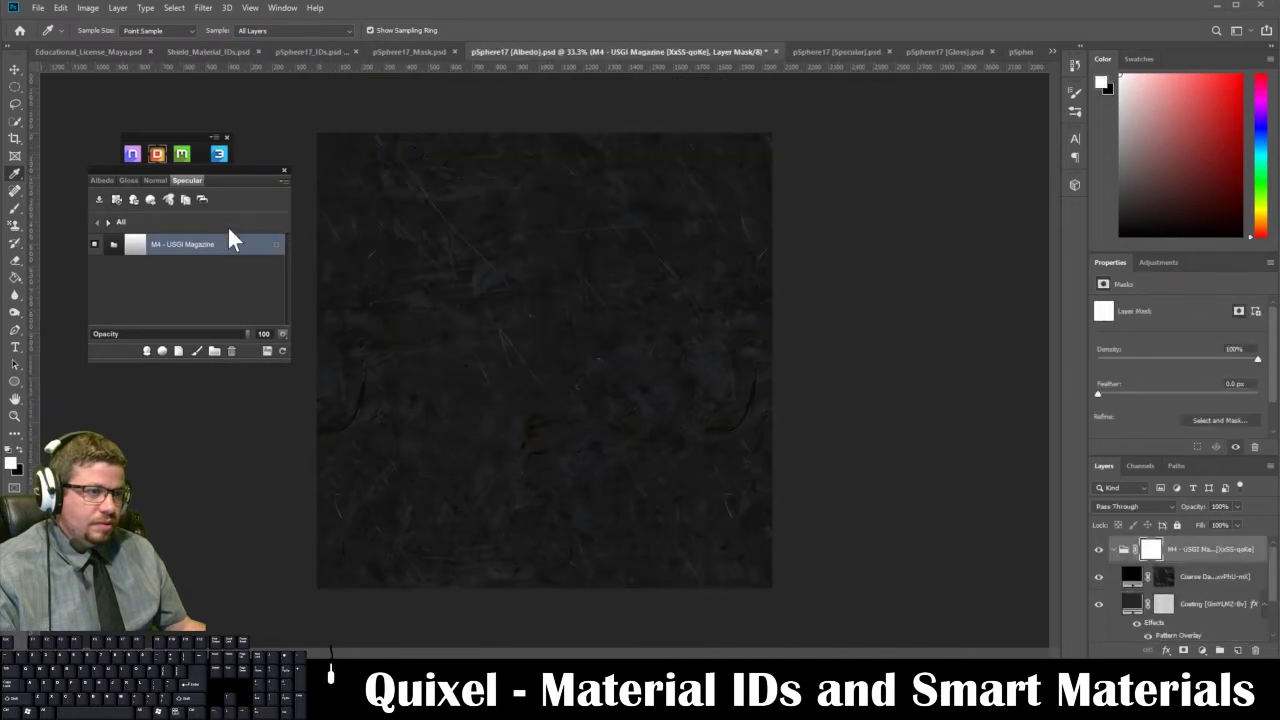
right_click(276, 247)
click(281, 248)
click(275, 245)
click(275, 245)
click(275, 245)
click(276, 247)
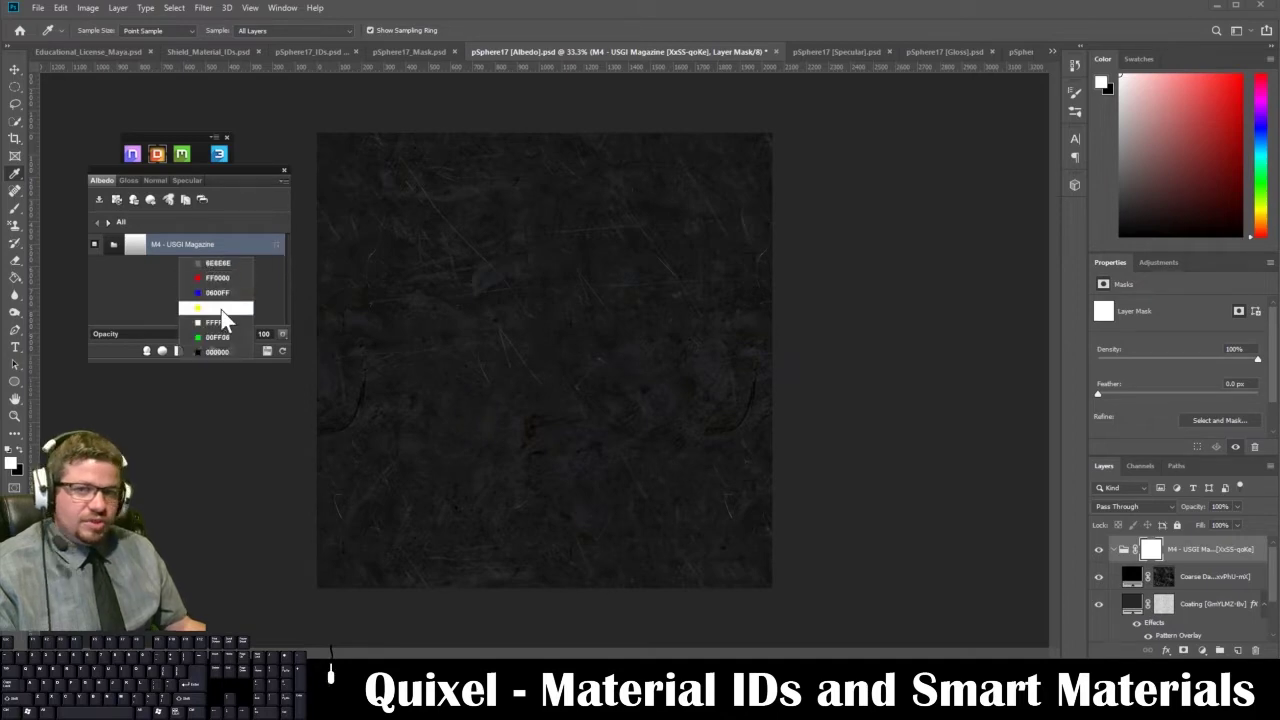
Bring the smart material browser over the canvas and look through the metal category's Military materials
key(alt+Tab)
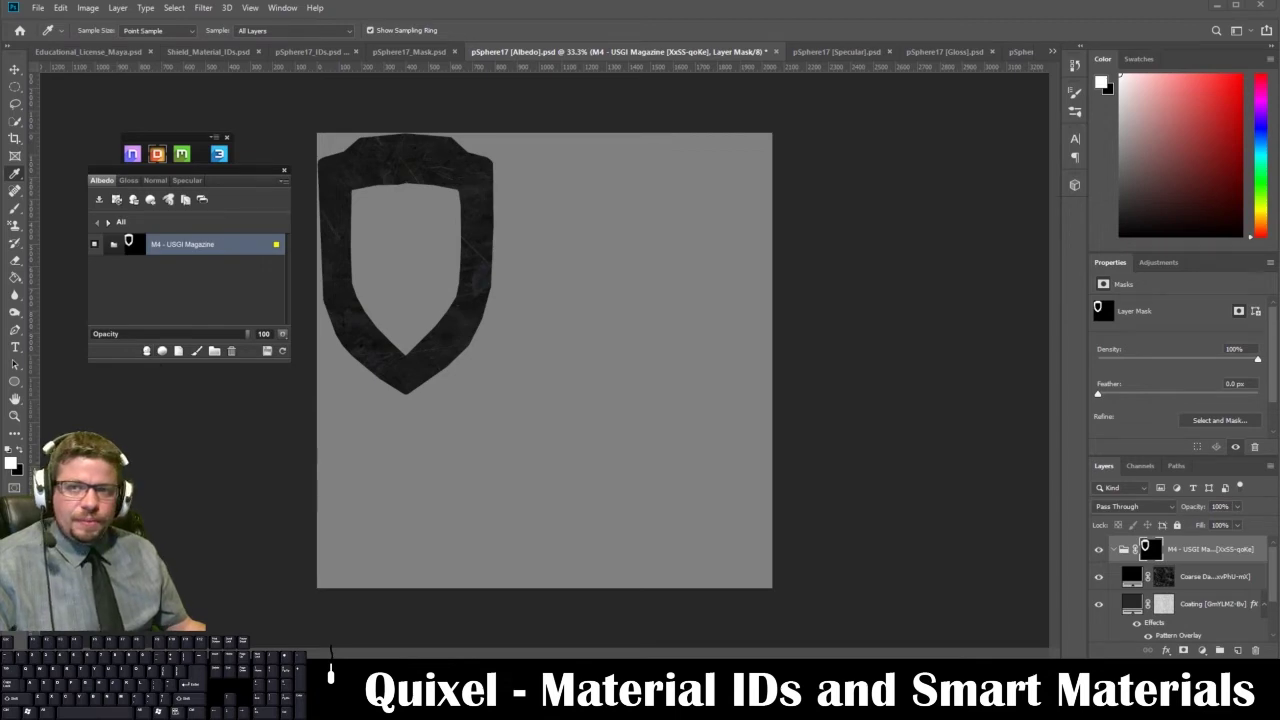
drag(0, 280, 779, 82)
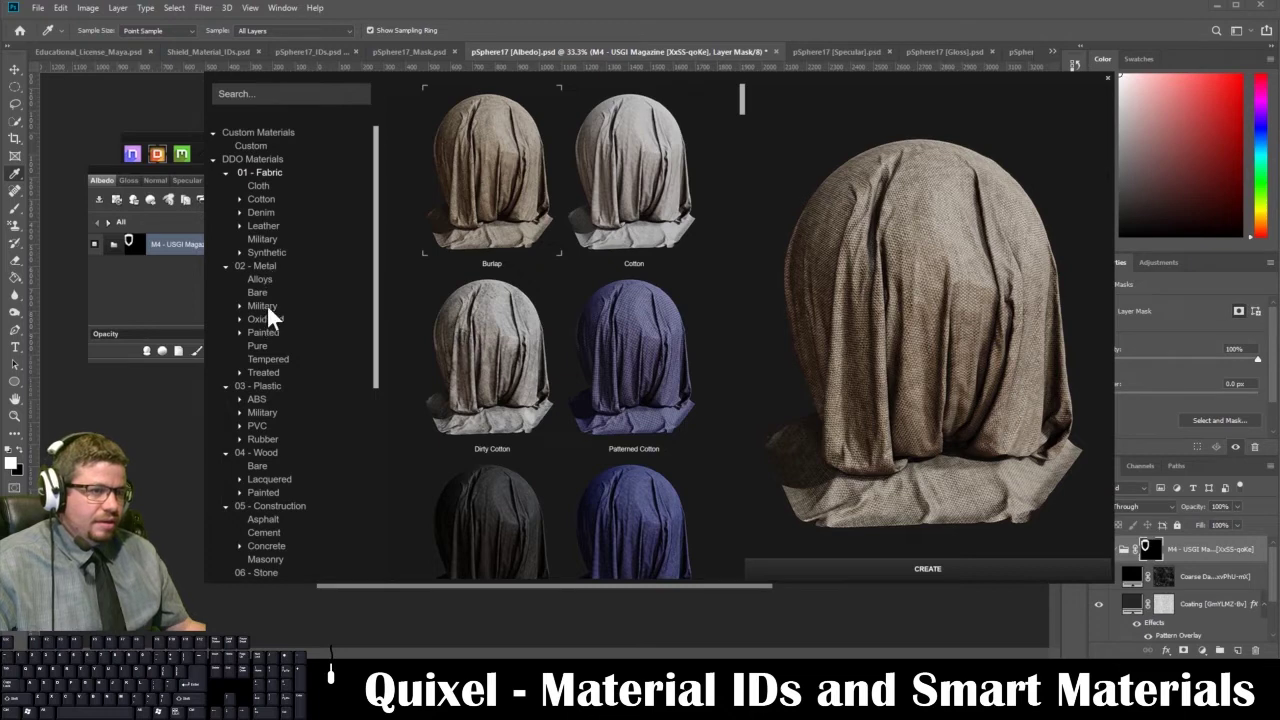
click(267, 304)
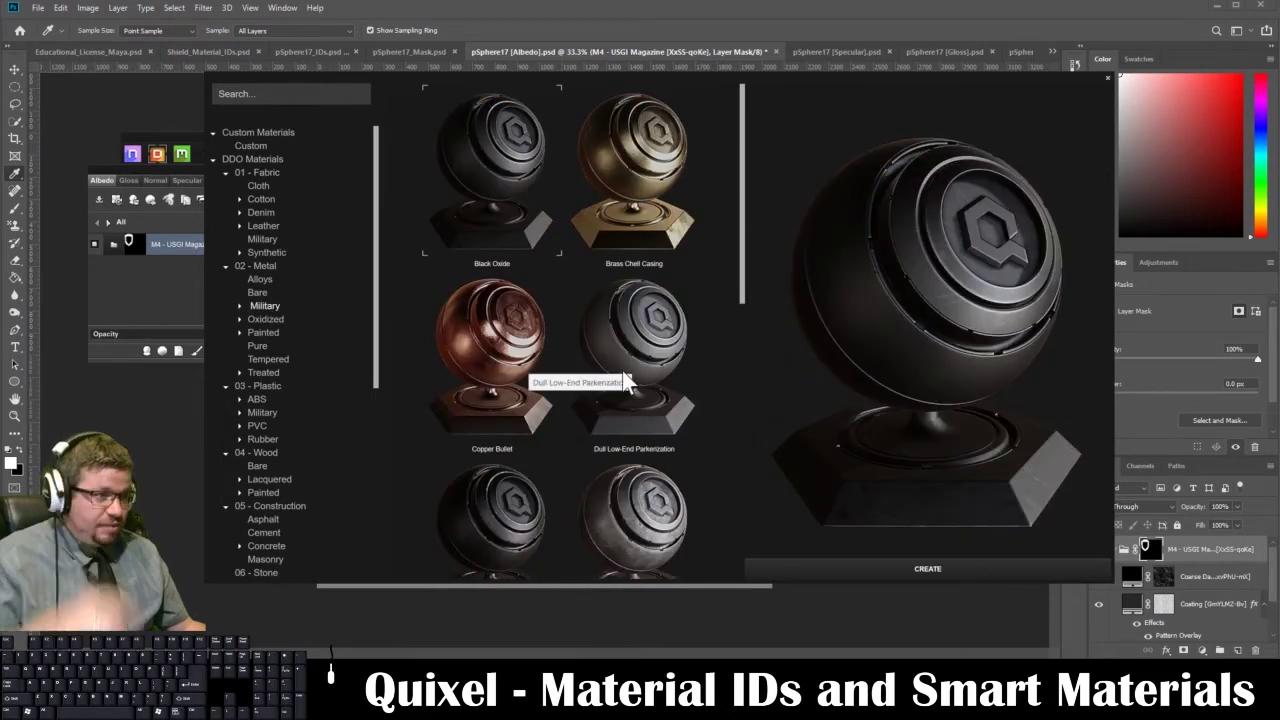
scroll(622, 380, down, 2)
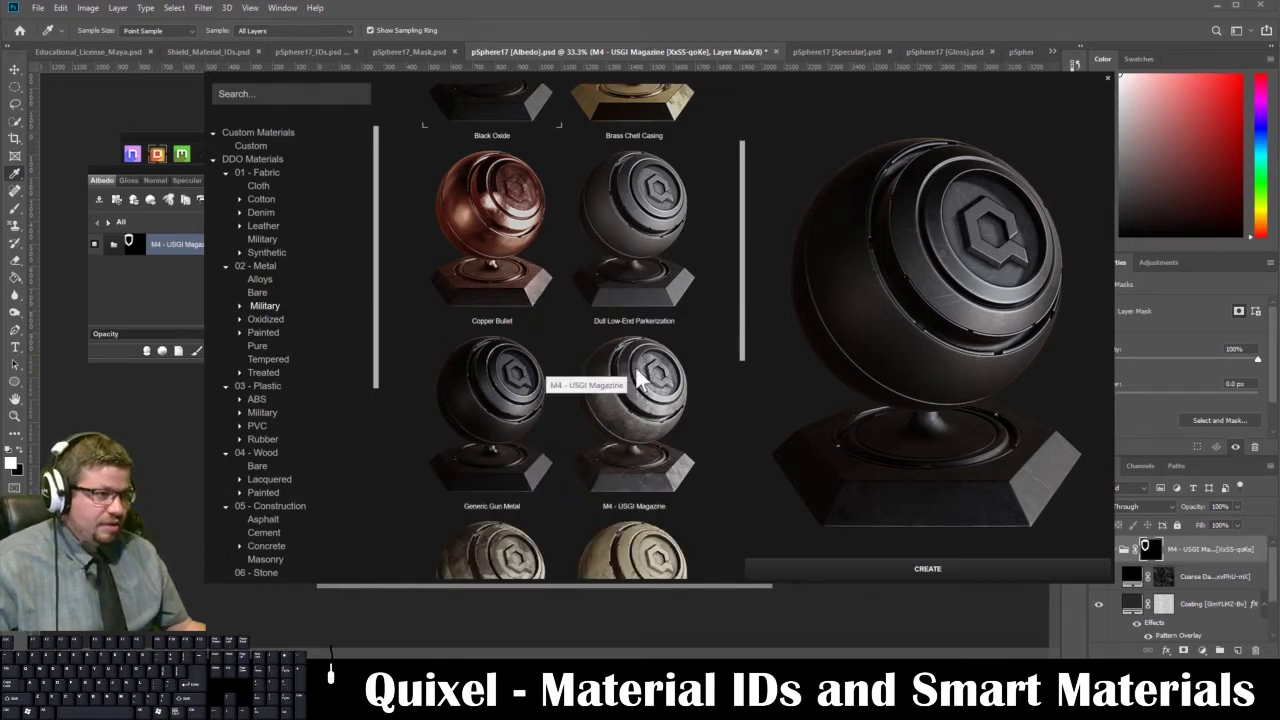
Browse the metal category's Oxidized materials, including the rusted and tarnished variants, for a suitable shield material
click(266, 318)
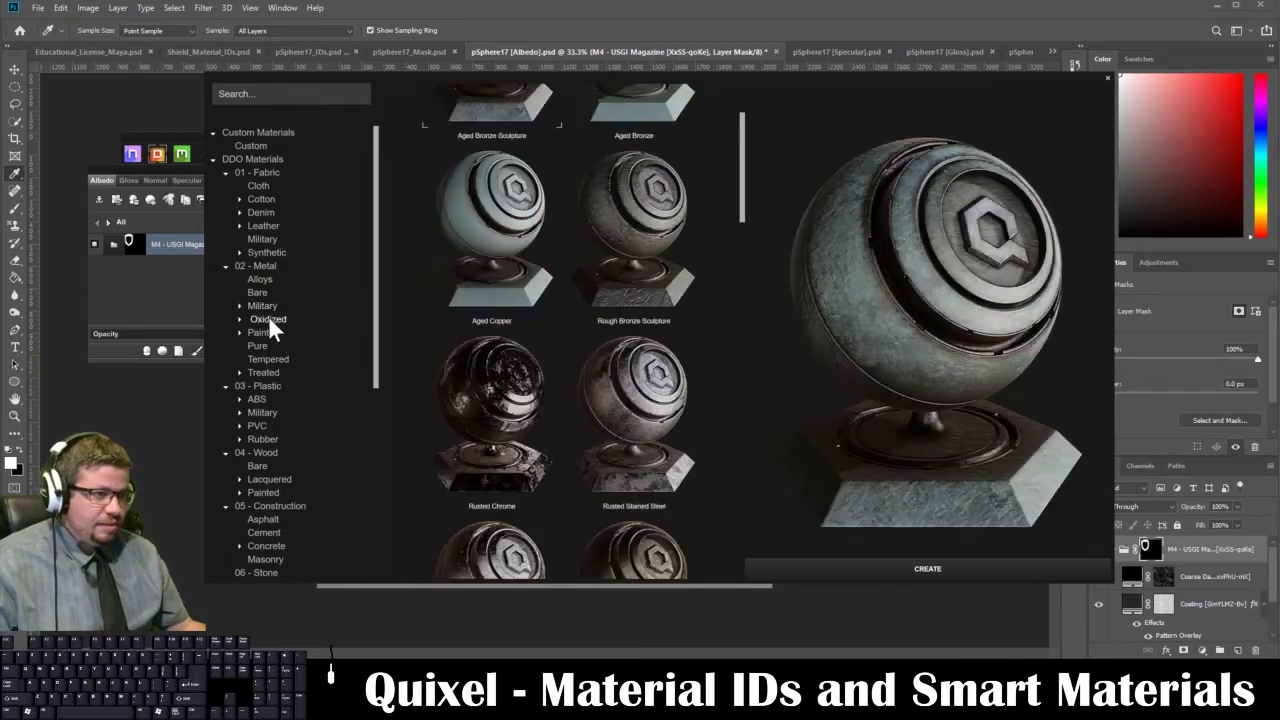
scroll(621, 346, down, 1)
scroll(621, 350, down, 4)
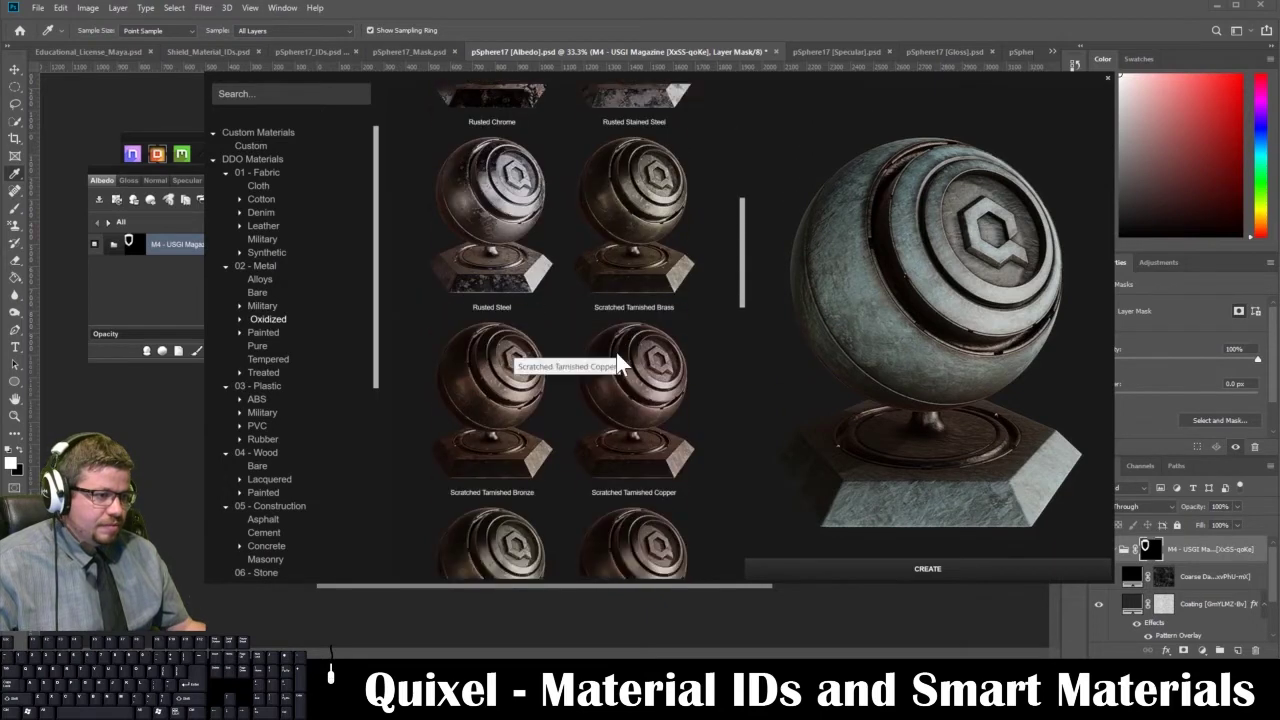
scroll(618, 360, down, 2)
scroll(407, 362, down, 2)
scroll(408, 370, down, 5)
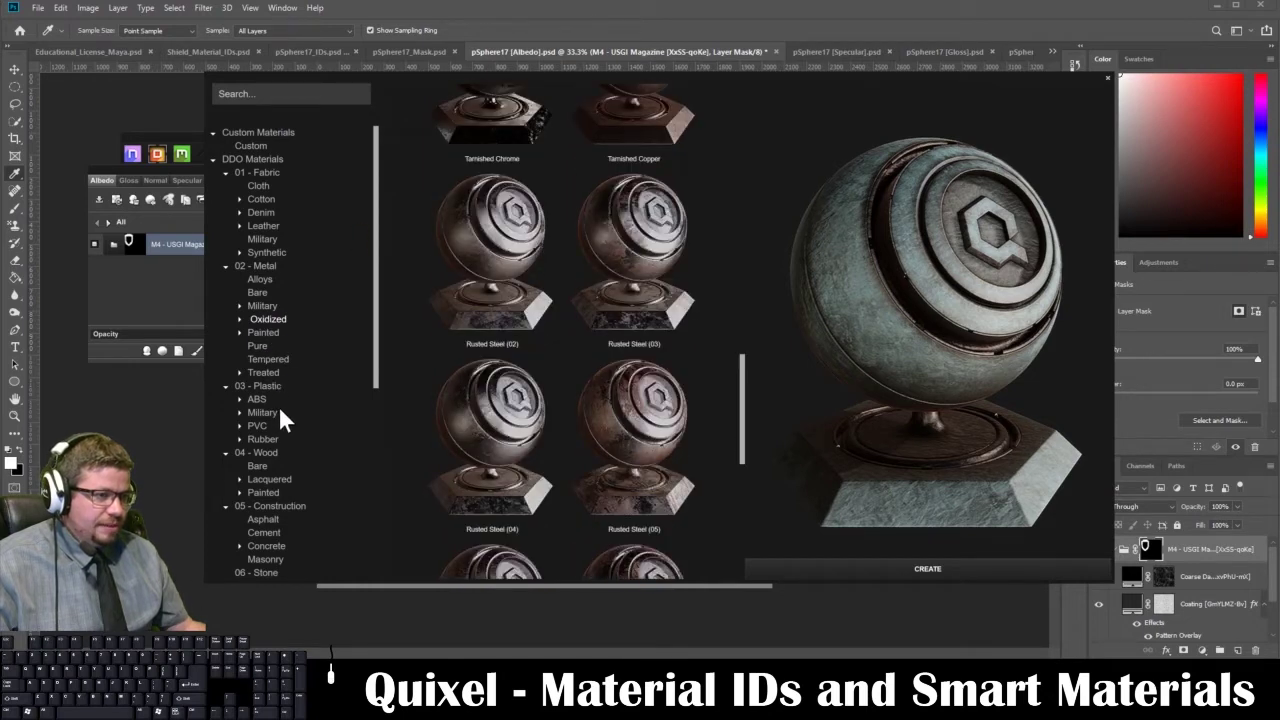
scroll(281, 420, down, 1)
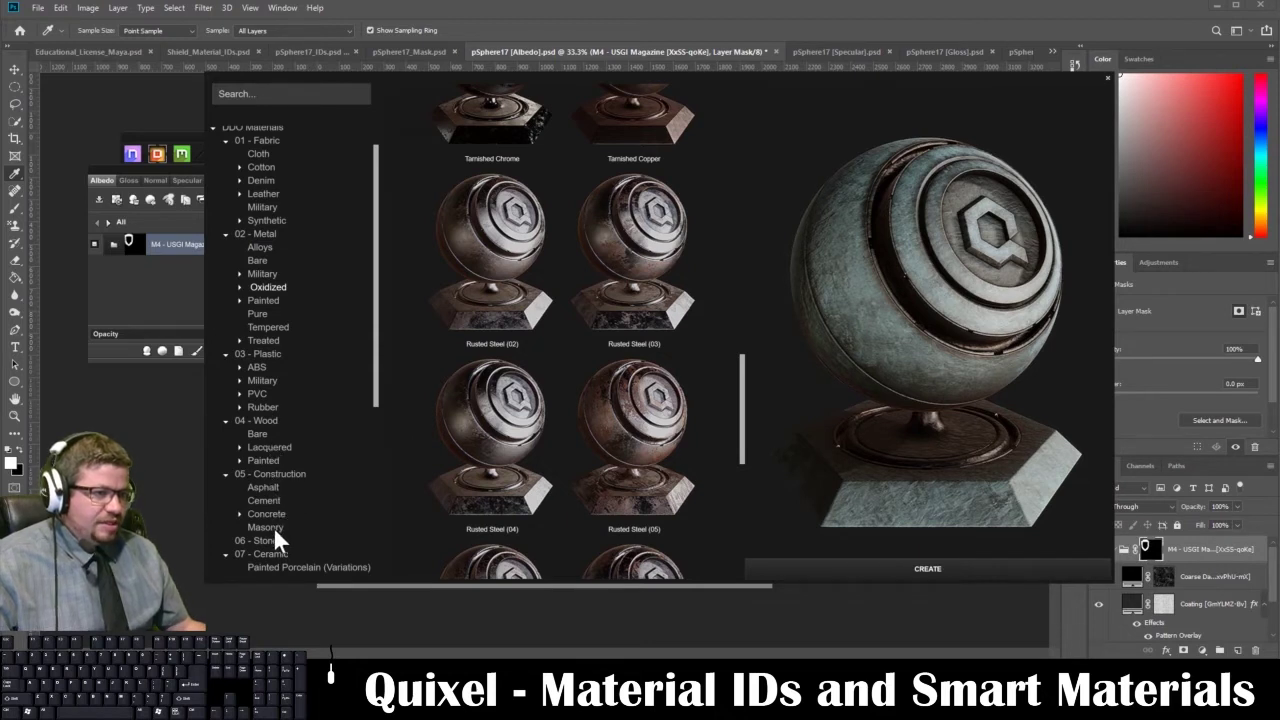
scroll(271, 398, up, 1)
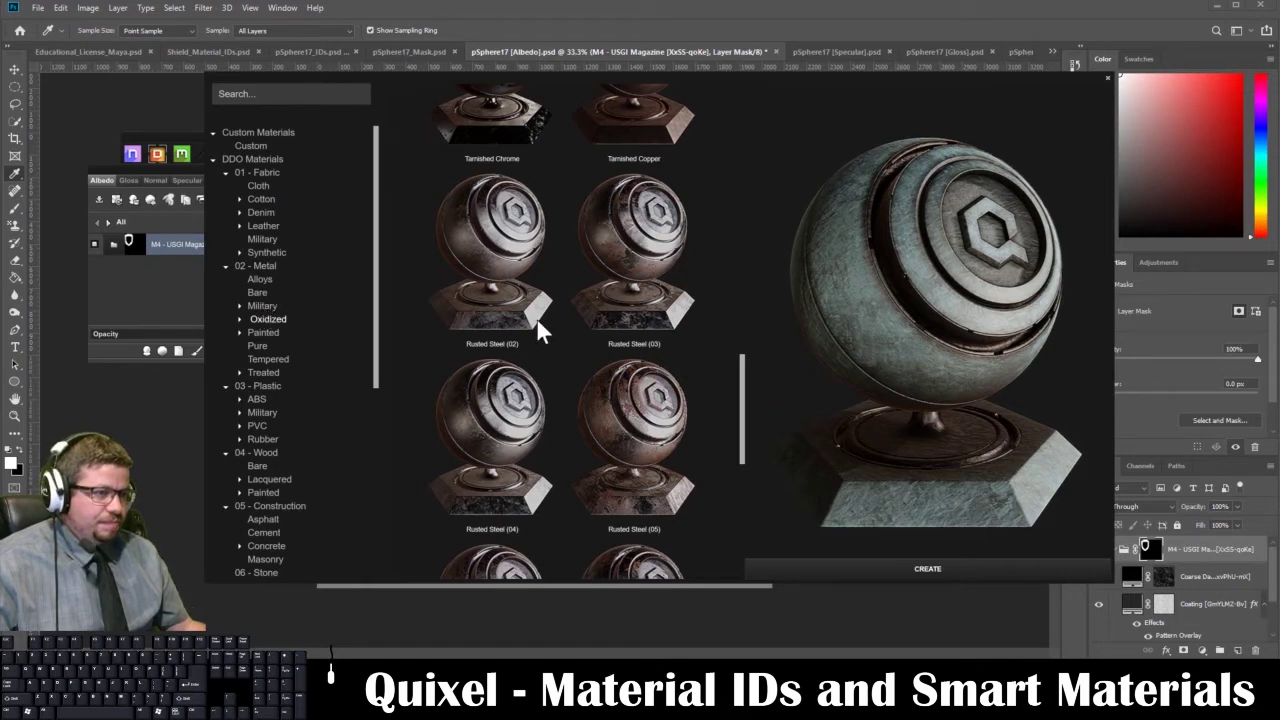
scroll(533, 373, down, 4)
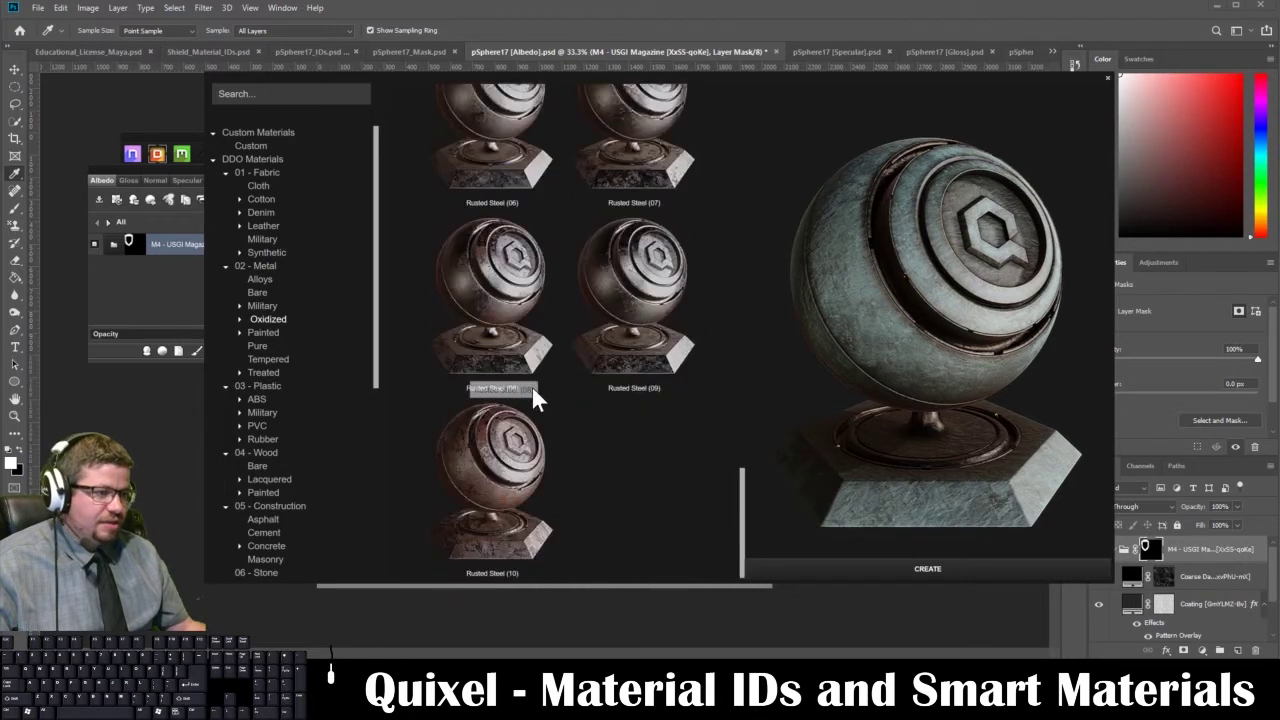
scroll(530, 385, up, 6)
scroll(519, 380, up, 3)
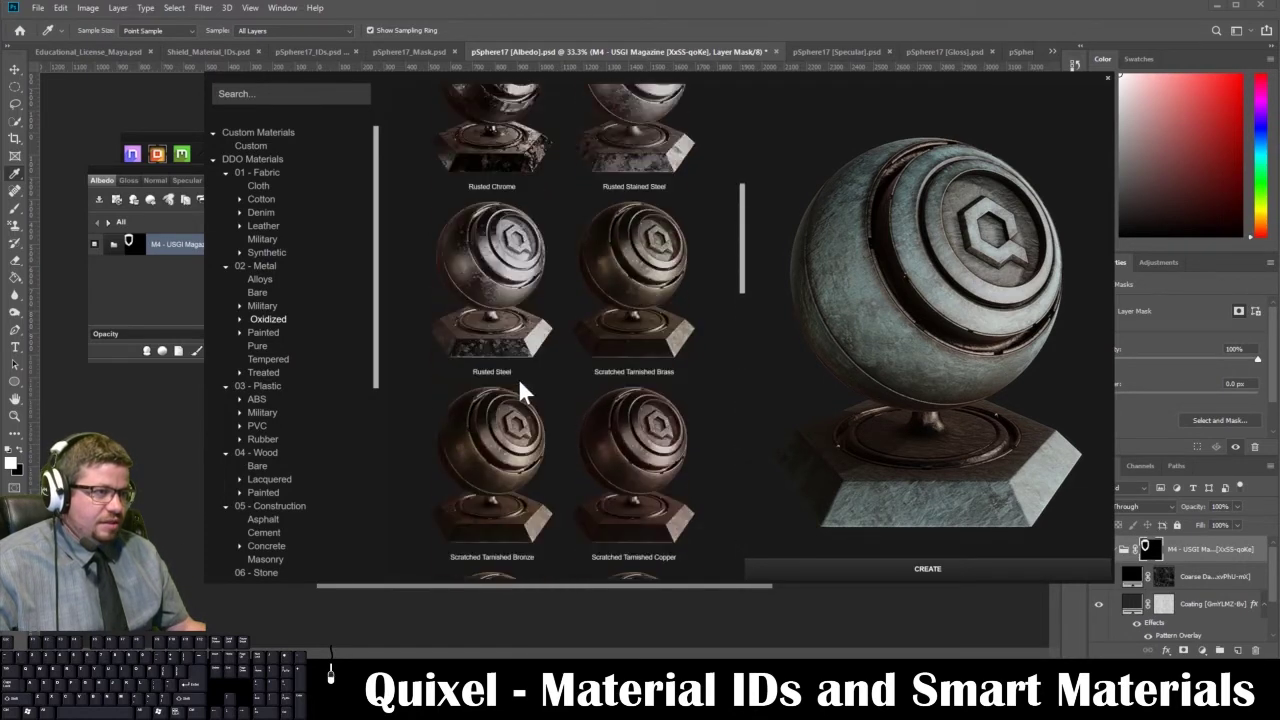
Create the Generic Gun Metal smart material from the metal category's Military materials
click(265, 305)
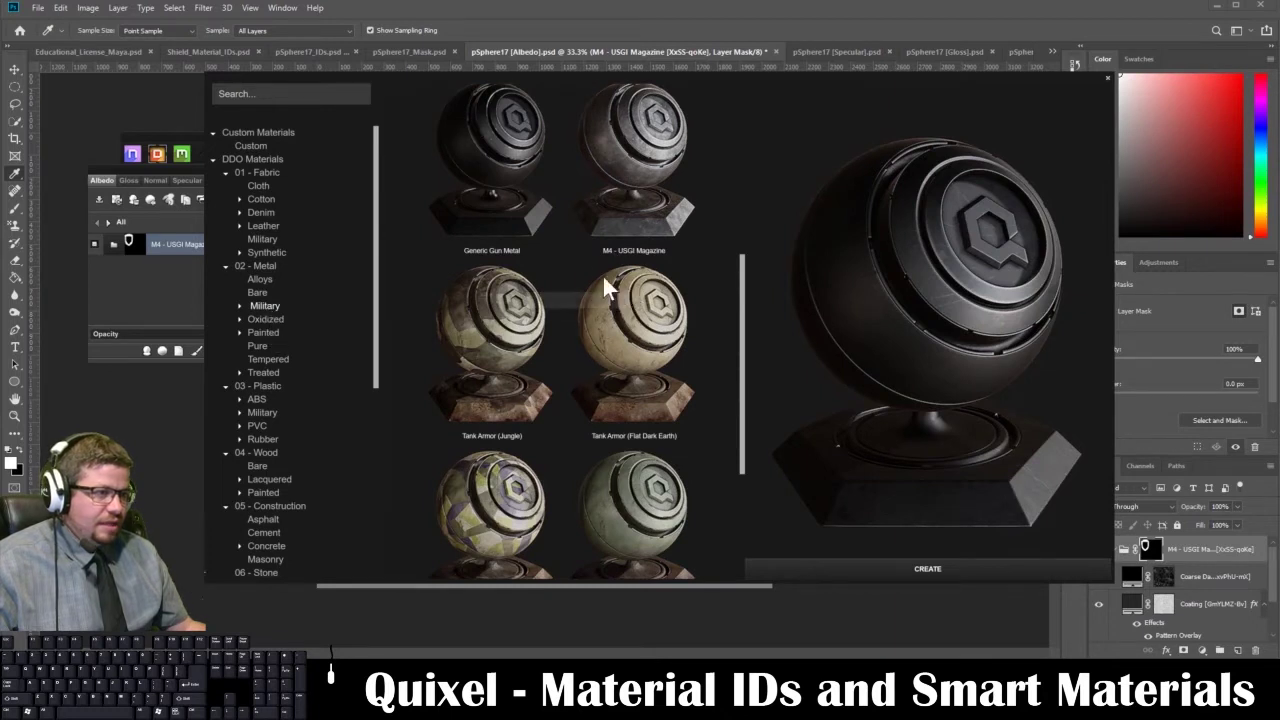
click(486, 187)
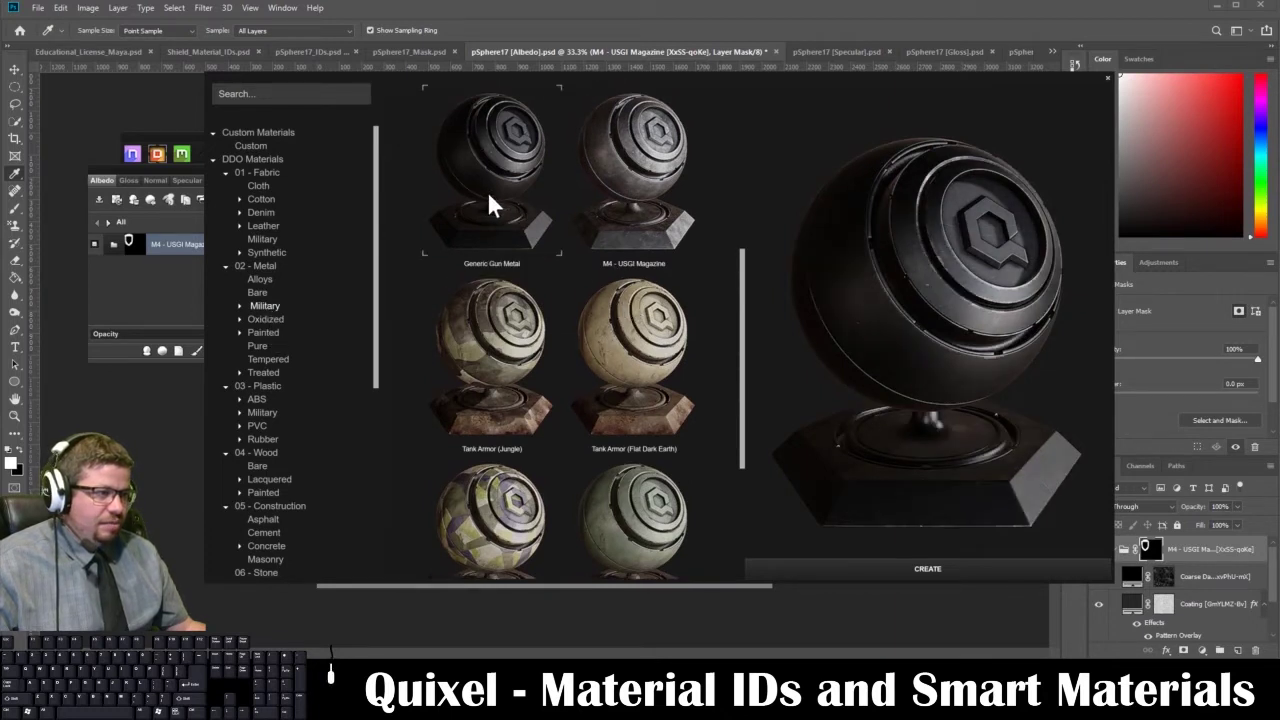
click(908, 567)
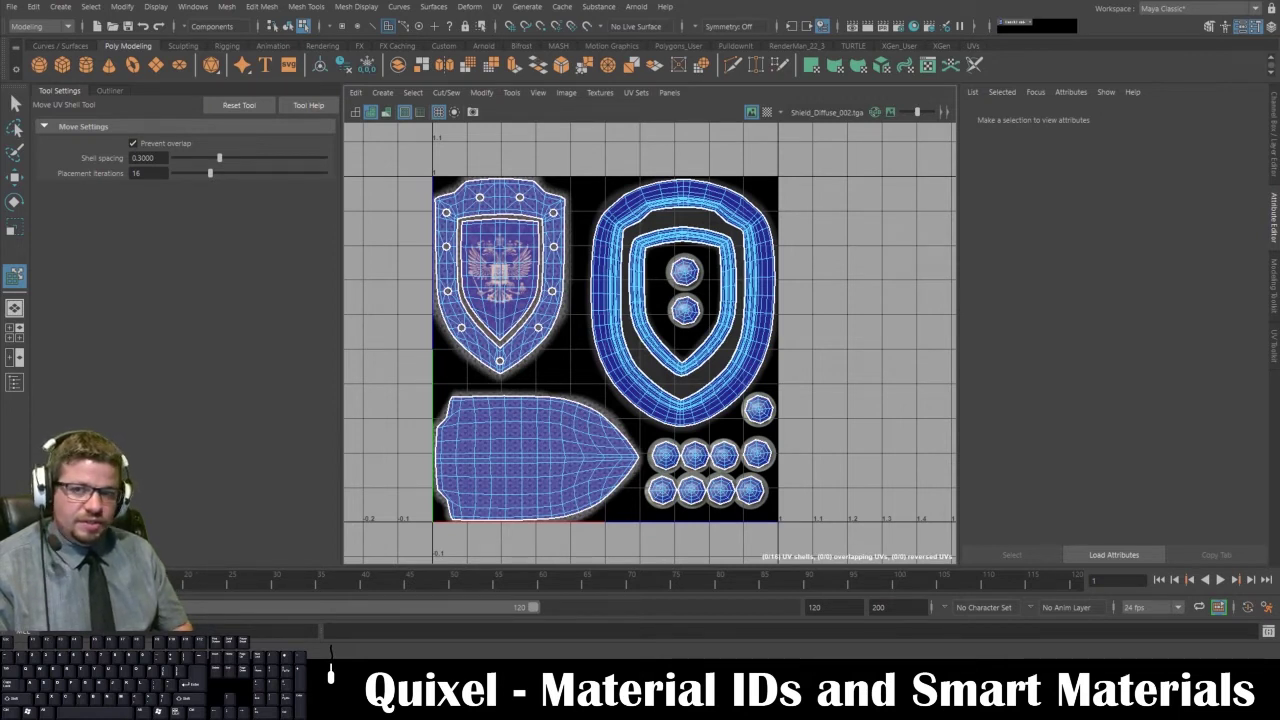
Switch from Maya back to Photoshop and place the Quixel launcher and Albedo layer window beside the canvas
key(alt+Tab)
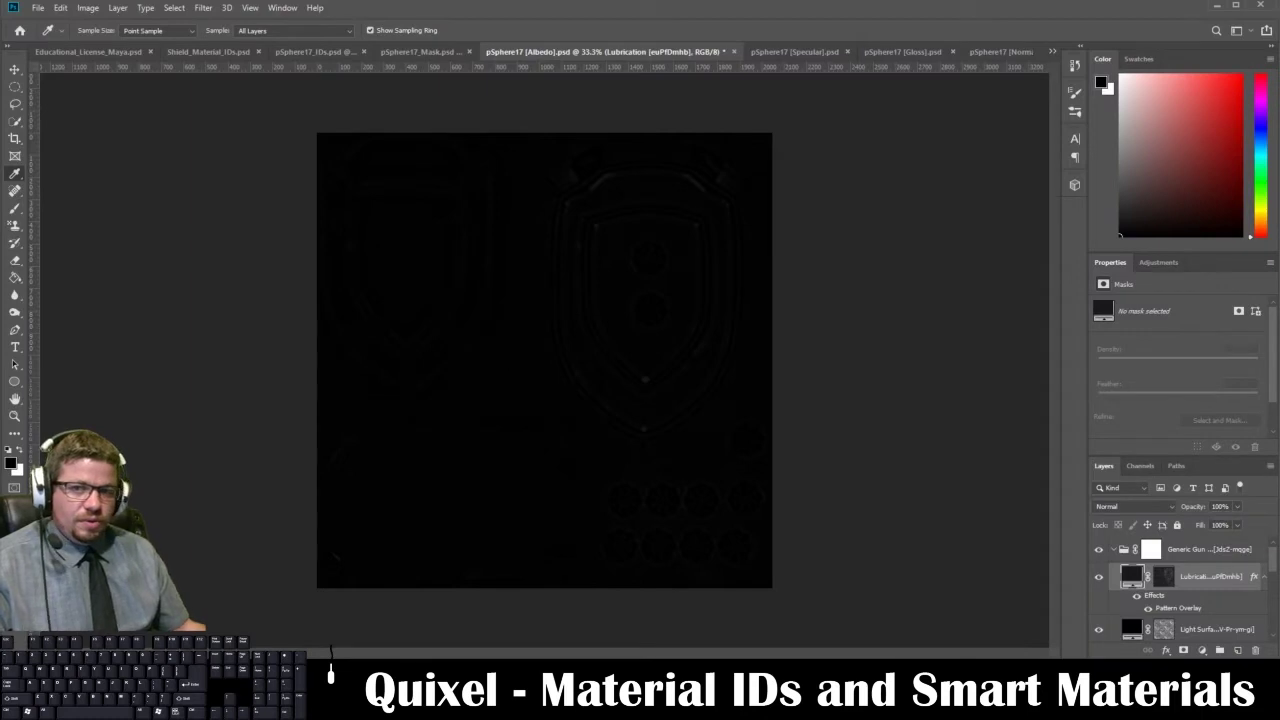
scroll(1180, 590, down, 1)
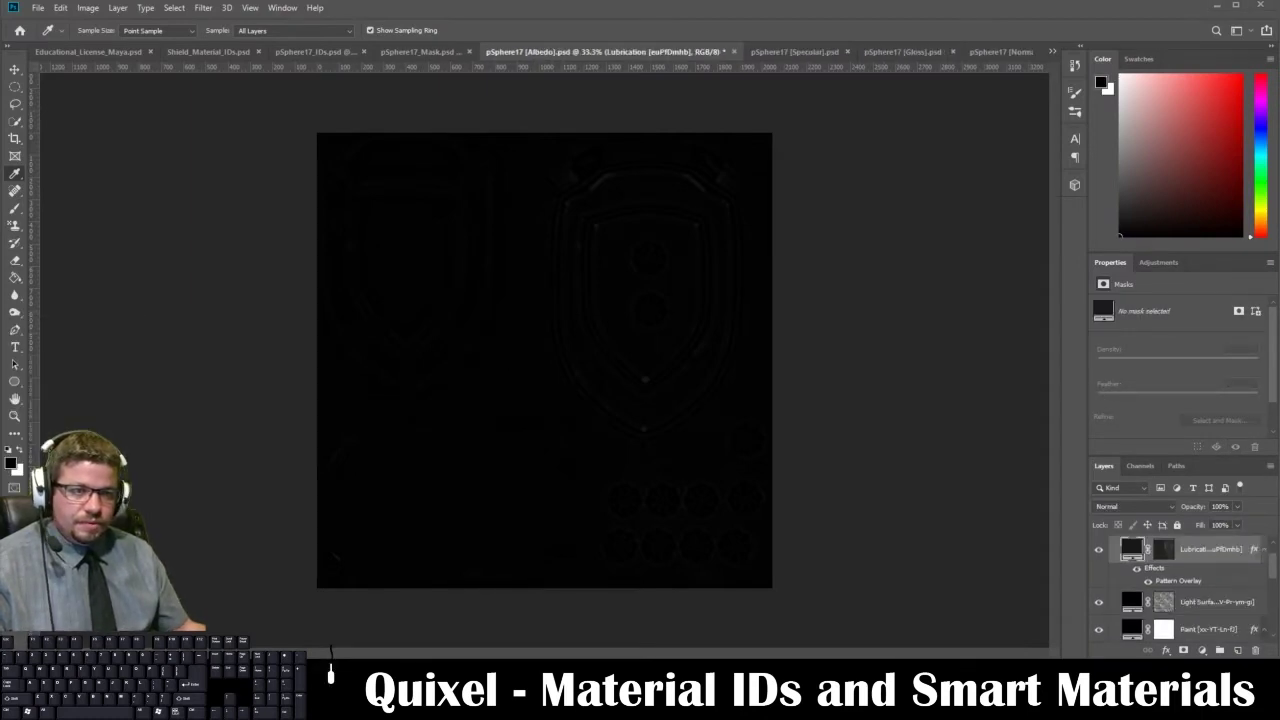
drag(2, 145, 171, 213)
drag(2, 50, 103, 146)
drag(168, 209, 168, 190)
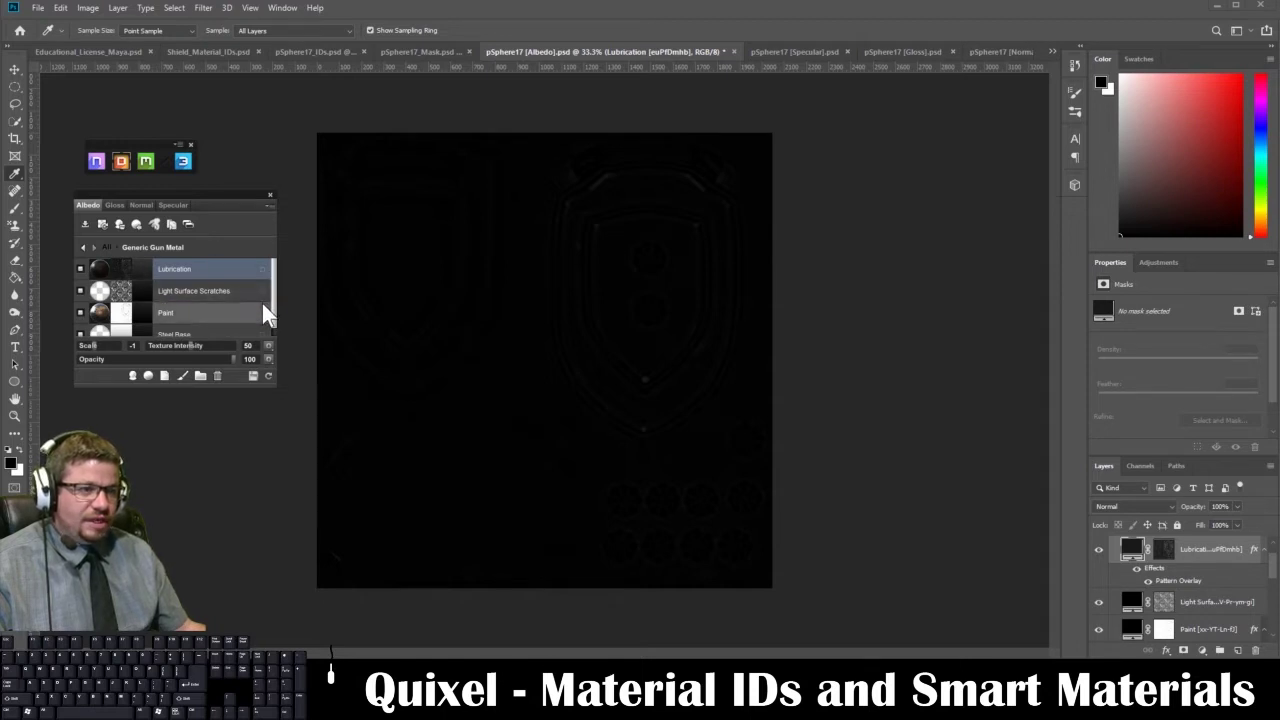
Go up to the Generic Gun Metal group in the DDO layers and assign it to the white FFFFFF material ID
click(85, 245)
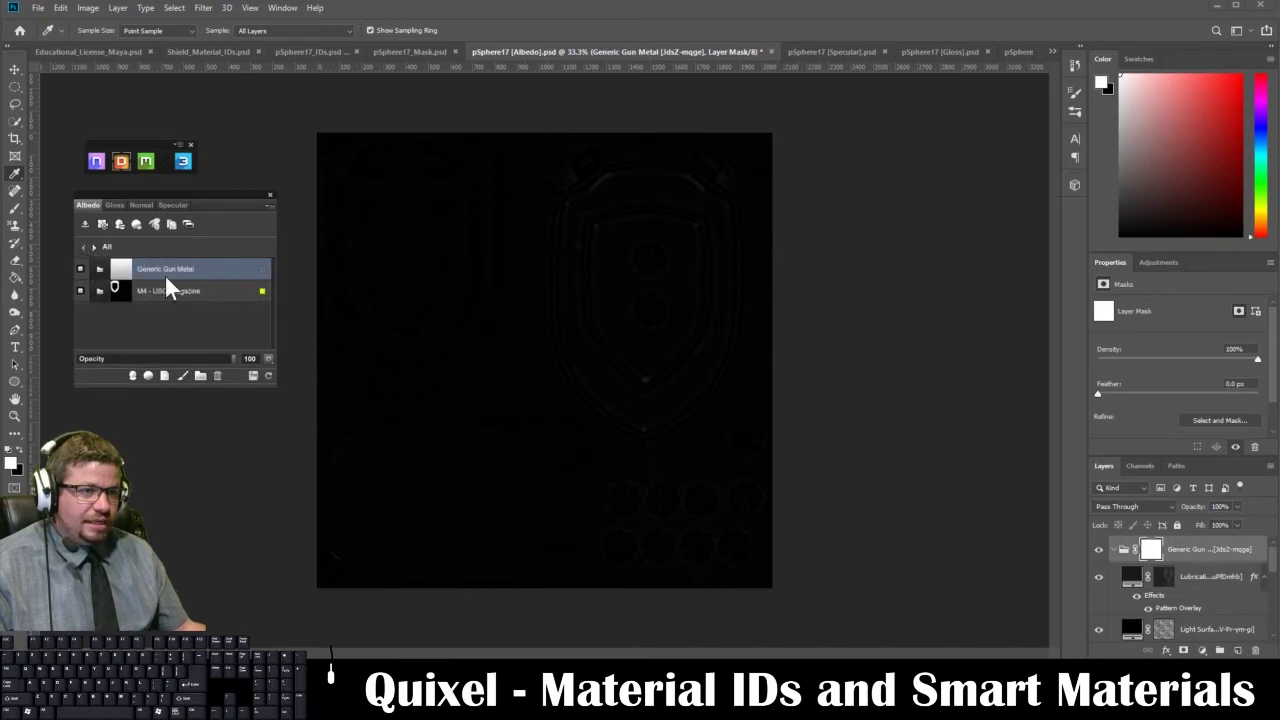
click(263, 268)
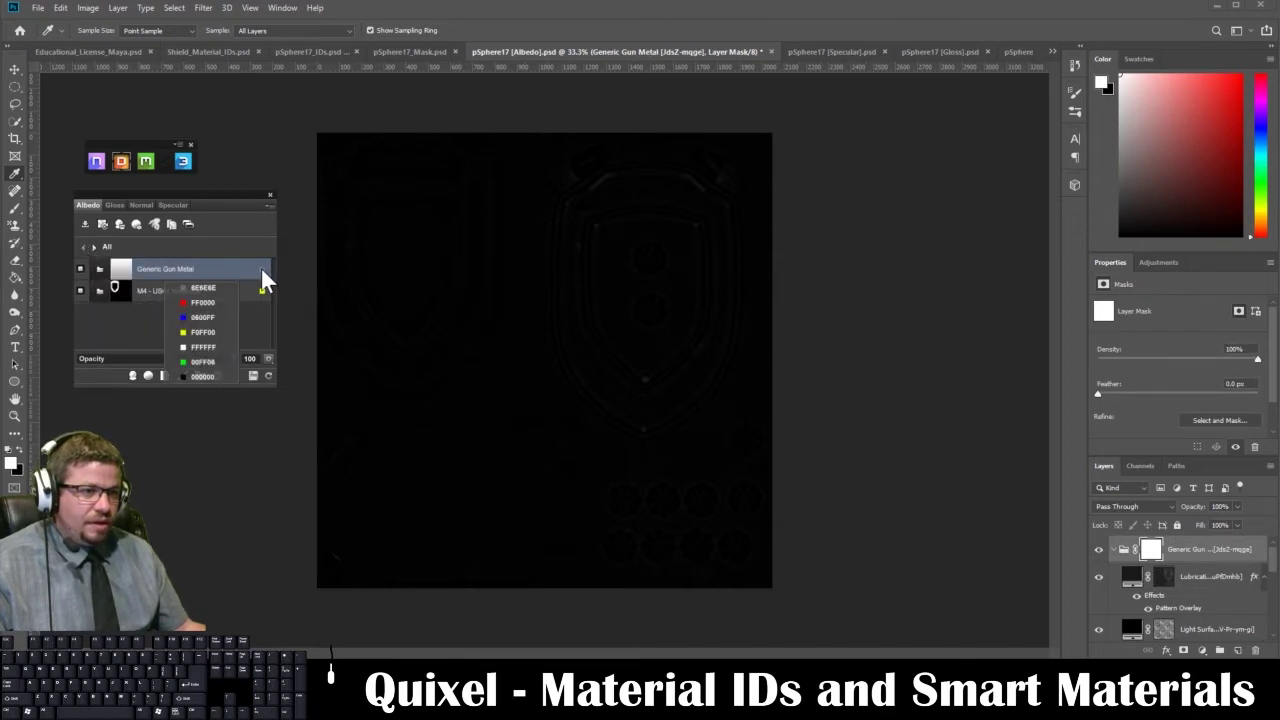
click(208, 347)
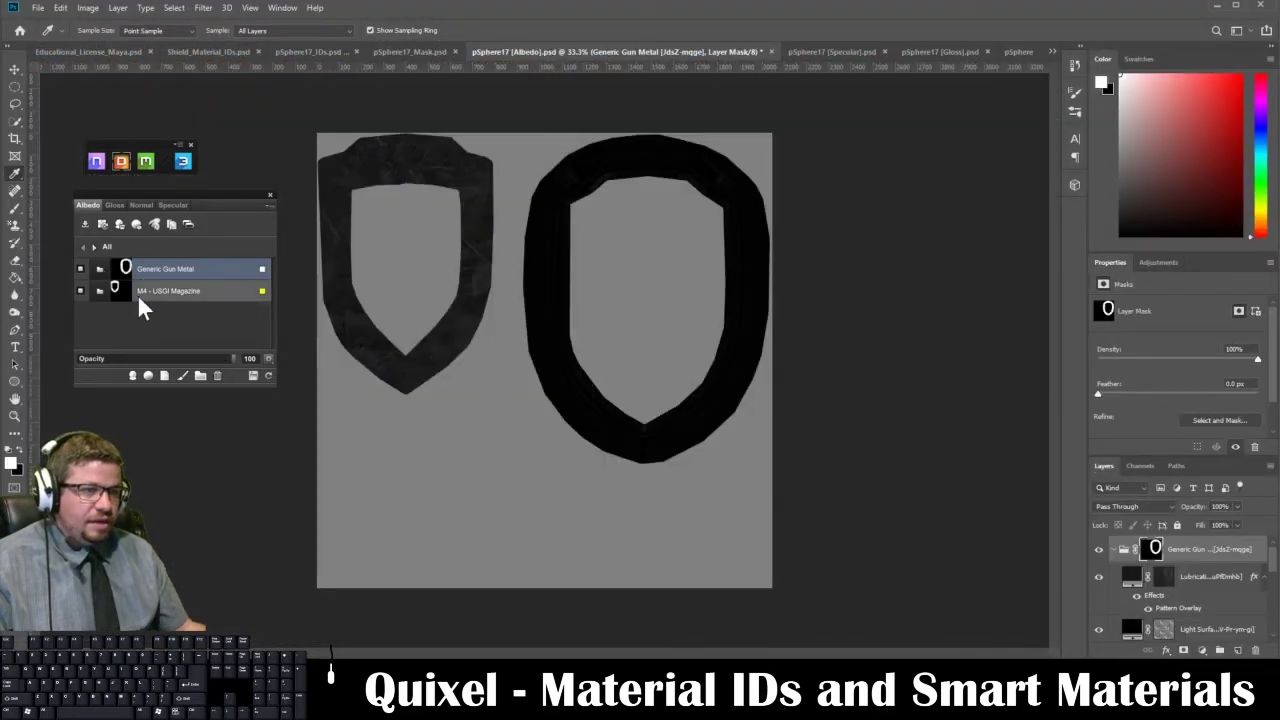
Open the Quixel 3D preview of the shield and bring its window over the Photoshop canvas
click(186, 164)
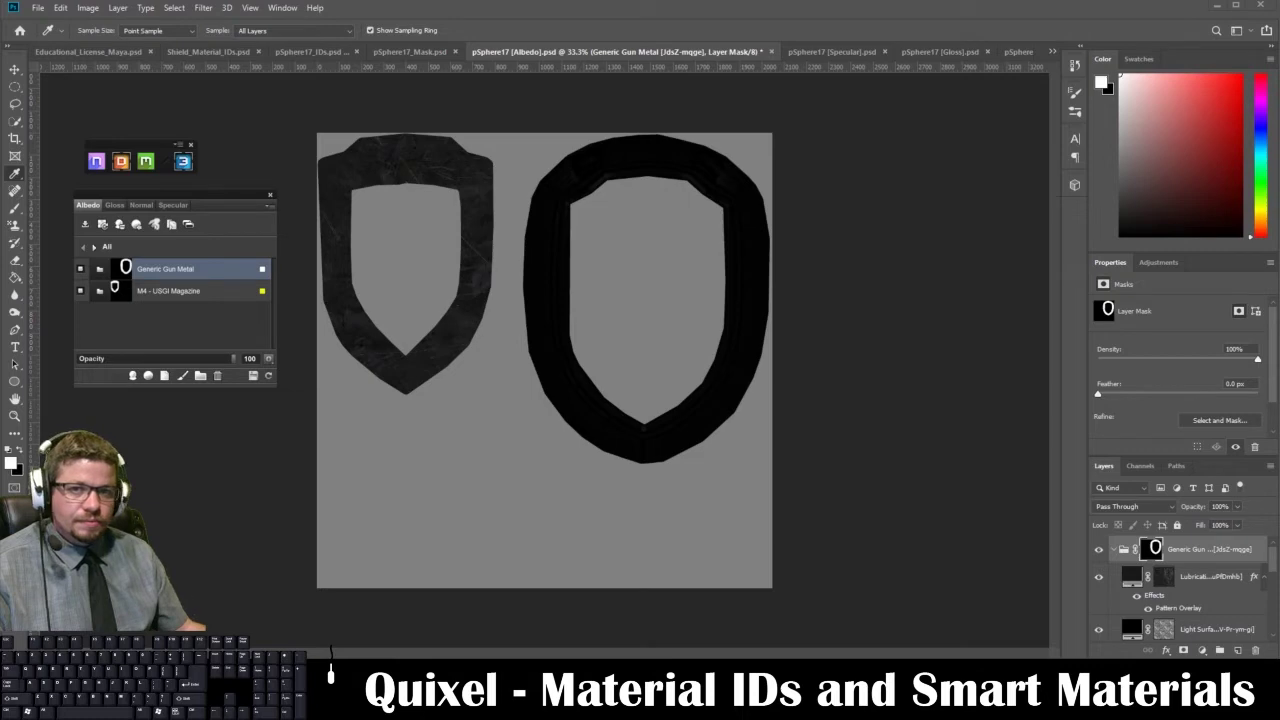
drag(2, 24, 380, 60)
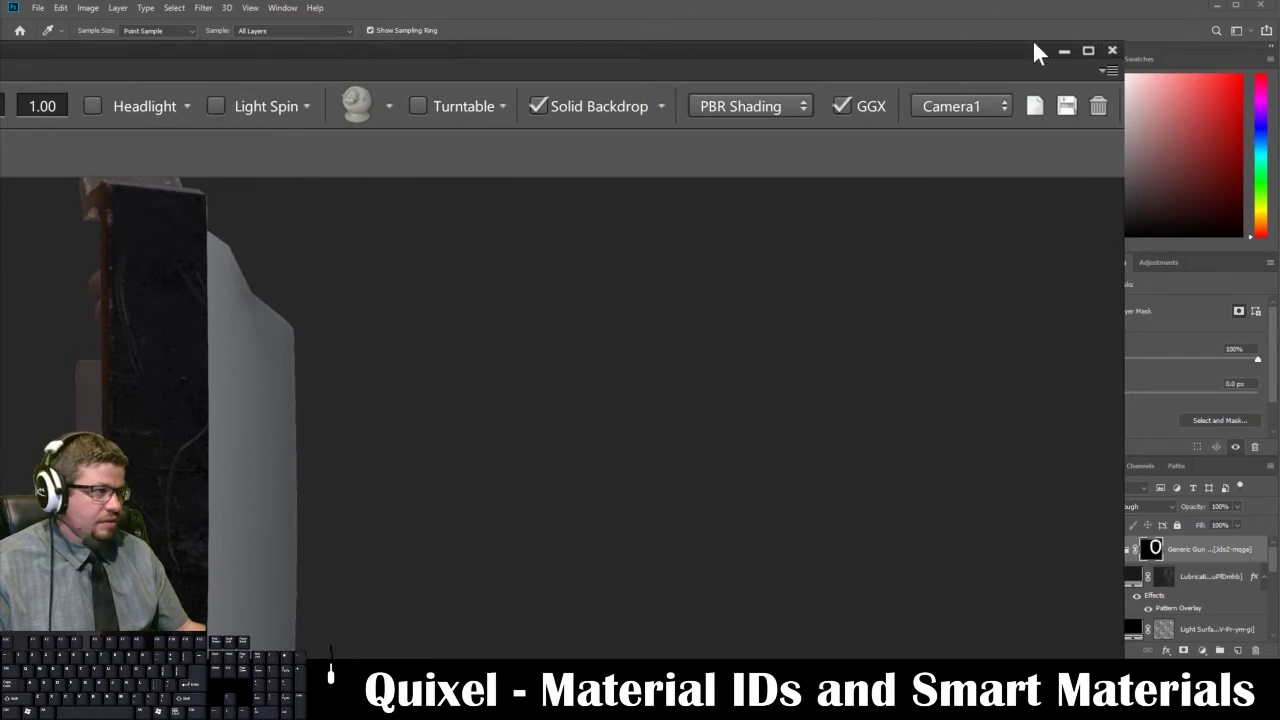
click(1088, 50)
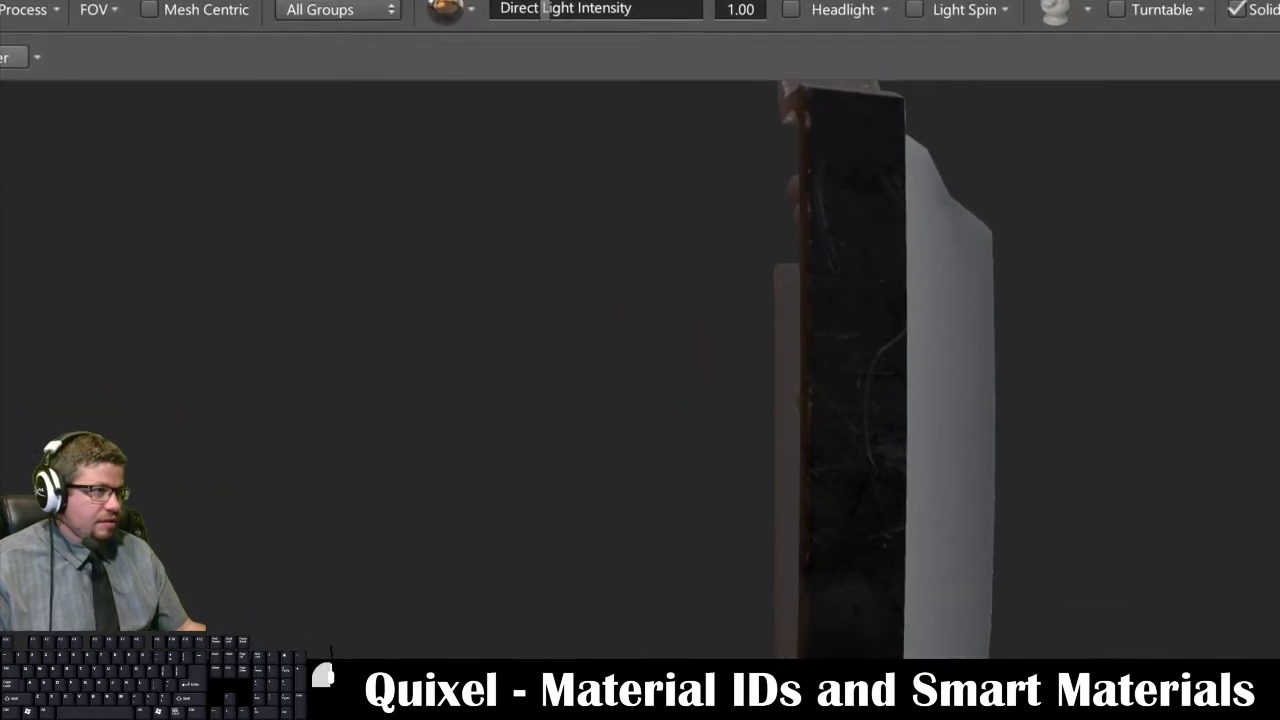
mouse_move(968, 2)
mouse_down()
mouse_move(858, 50)
mouse_move(547, 84)
mouse_move(349, 74)
mouse_up()
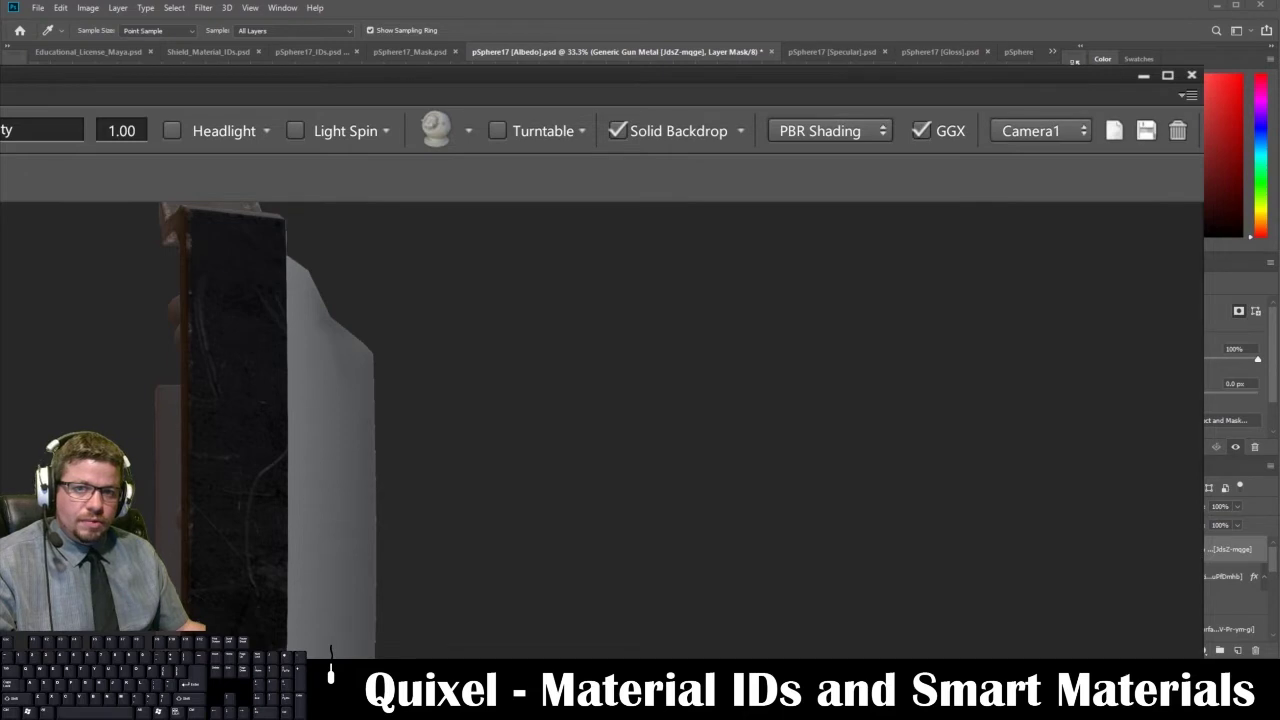
drag(920, 75, 774, 54)
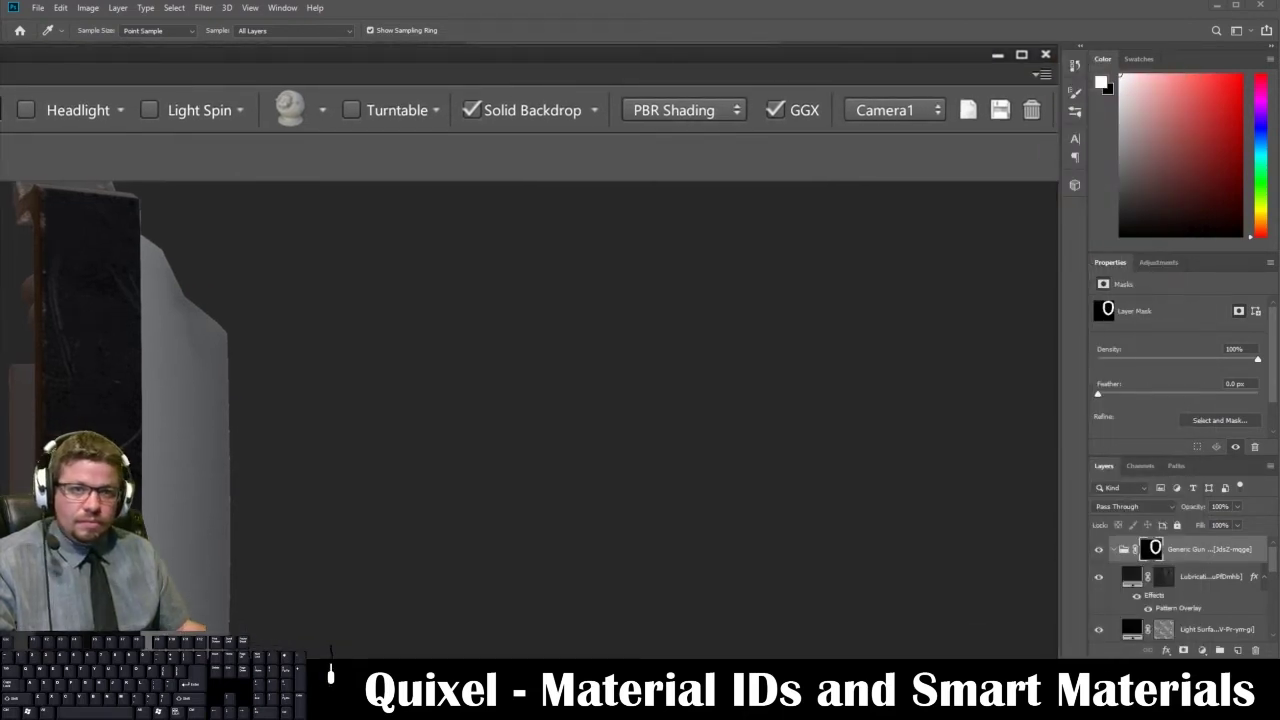
Resize and reposition the 3D preview window to fit over the canvas, and bring the shield's upper end into view
drag(0, 47, 228, 0)
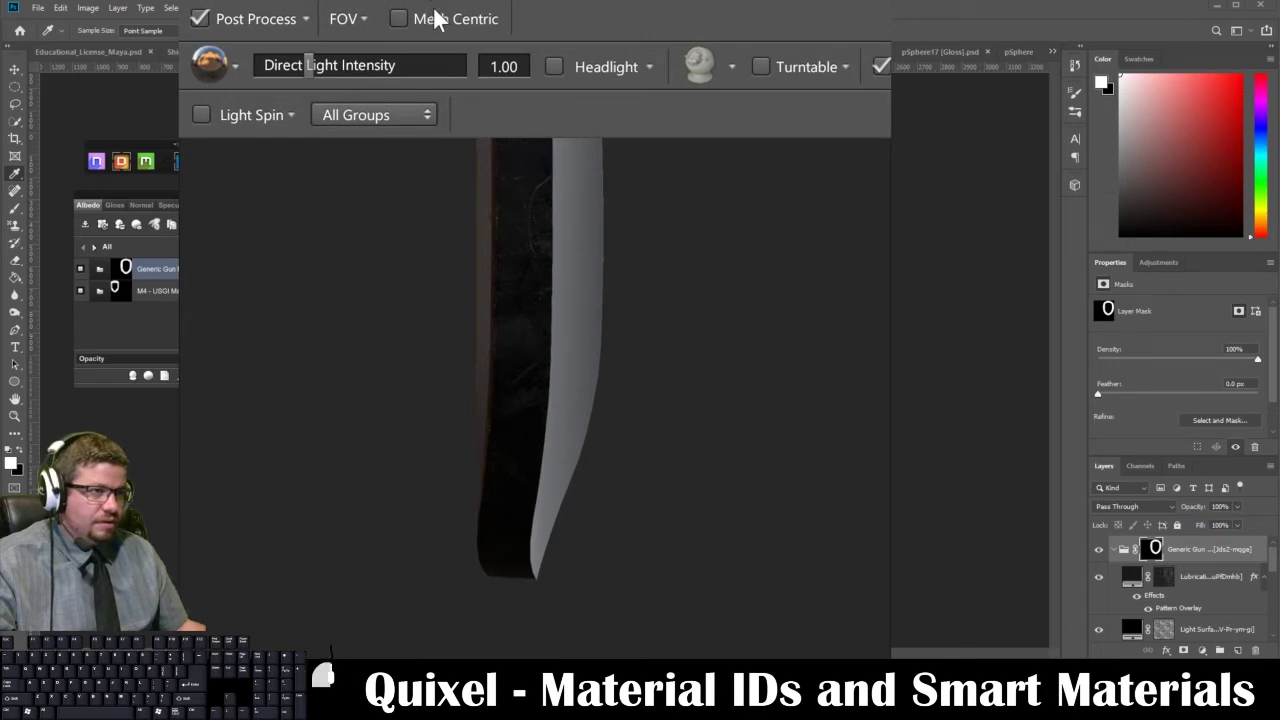
drag(449, 36, 500, 28)
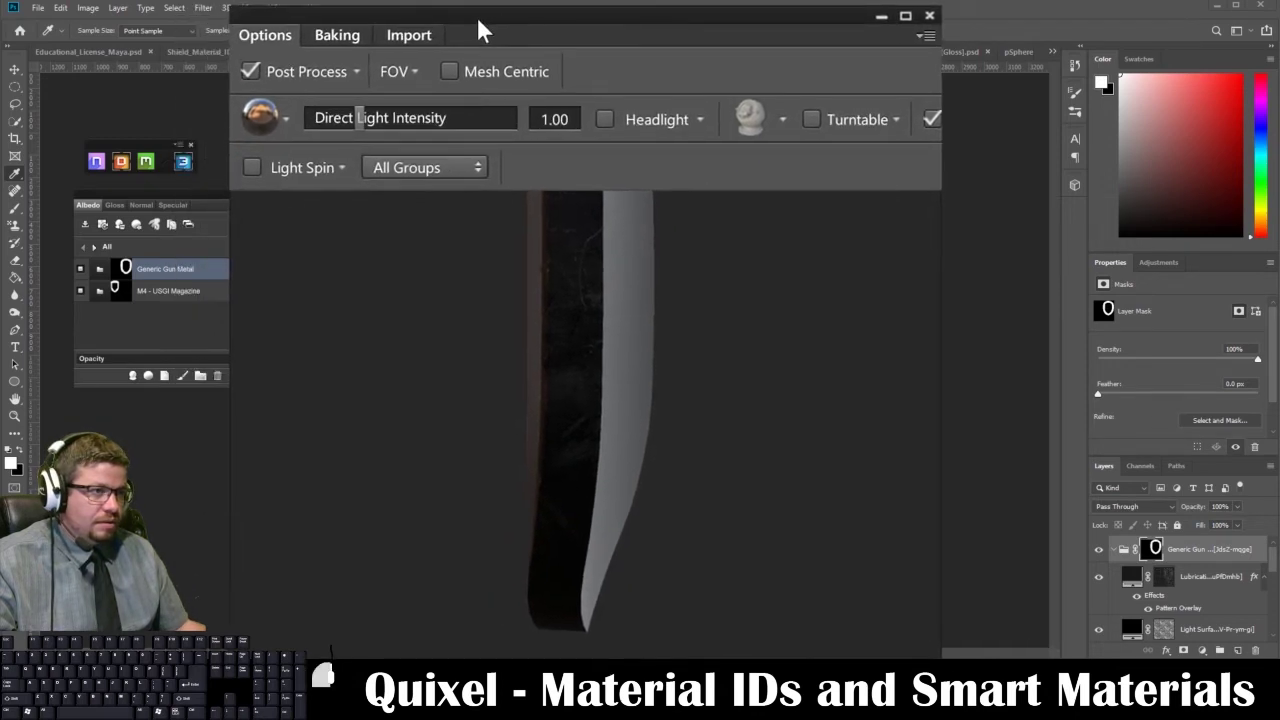
drag(230, 6, 25, 1)
drag(414, 22, 456, 0)
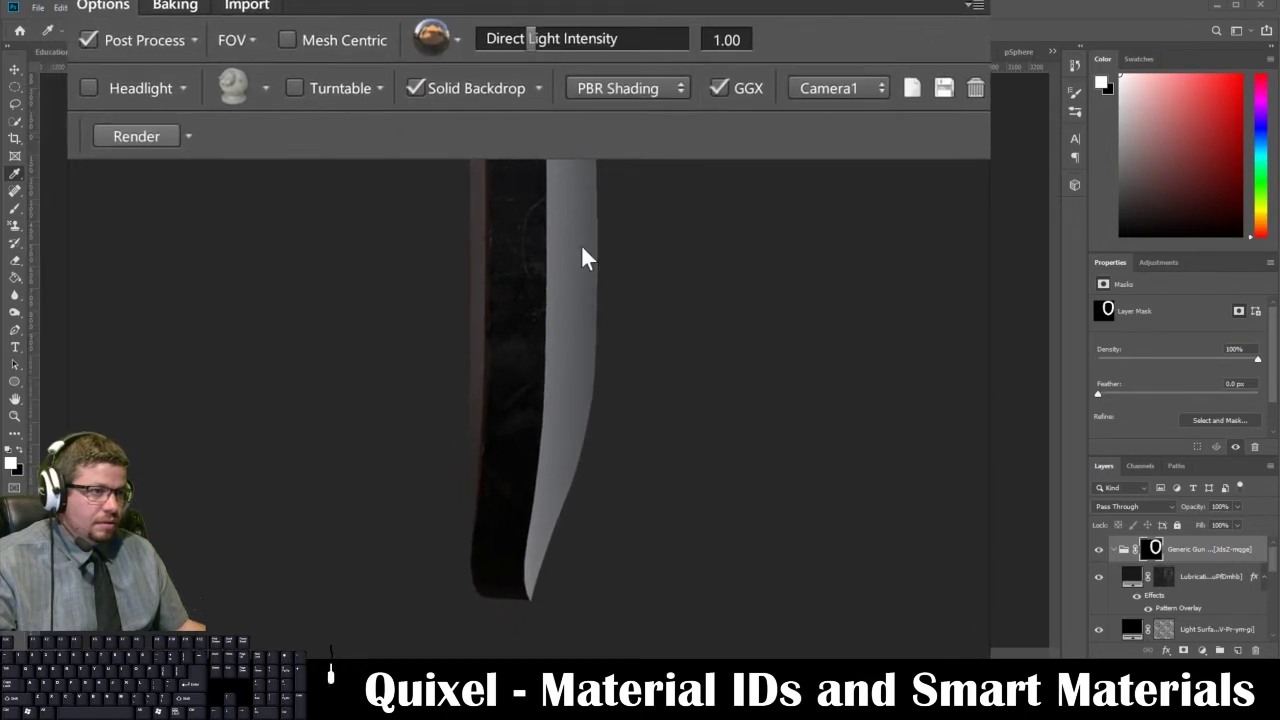
alt+middle_drag(647, 253, 660, 523)
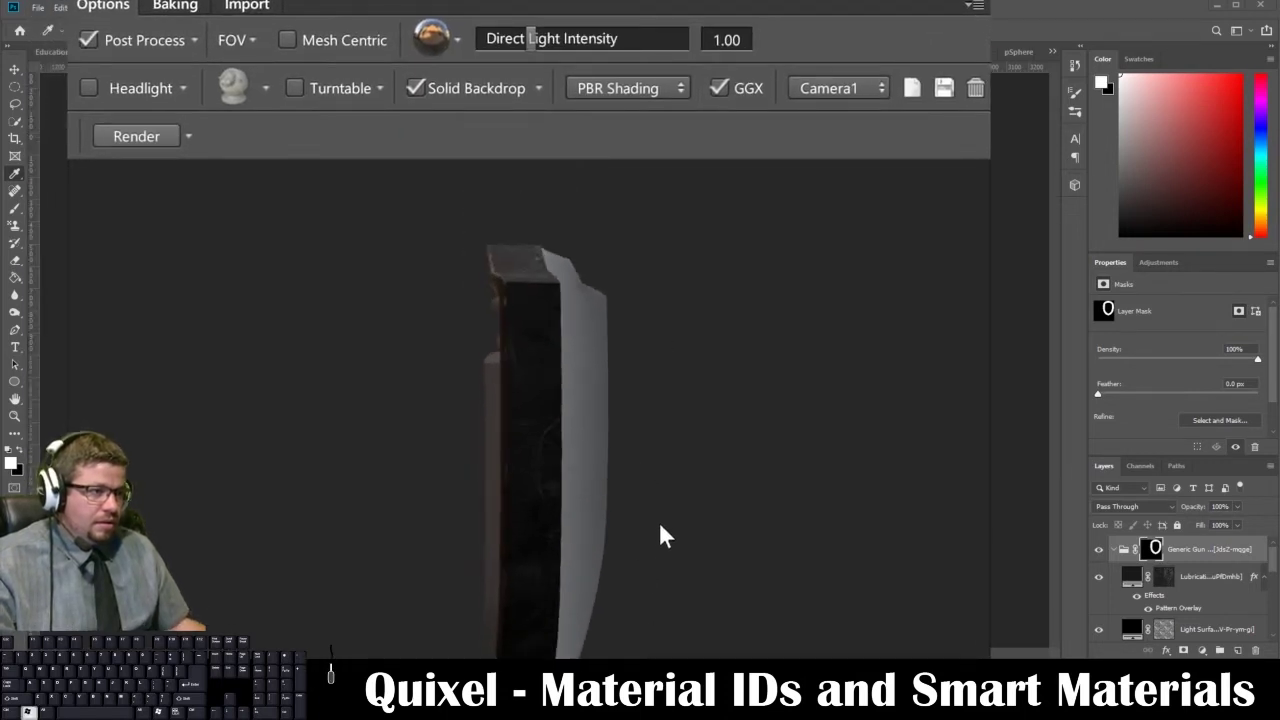
Turn the shield to face the camera and switch on the headlight in the 3D preview
alt+drag(660, 486, 600, 392)
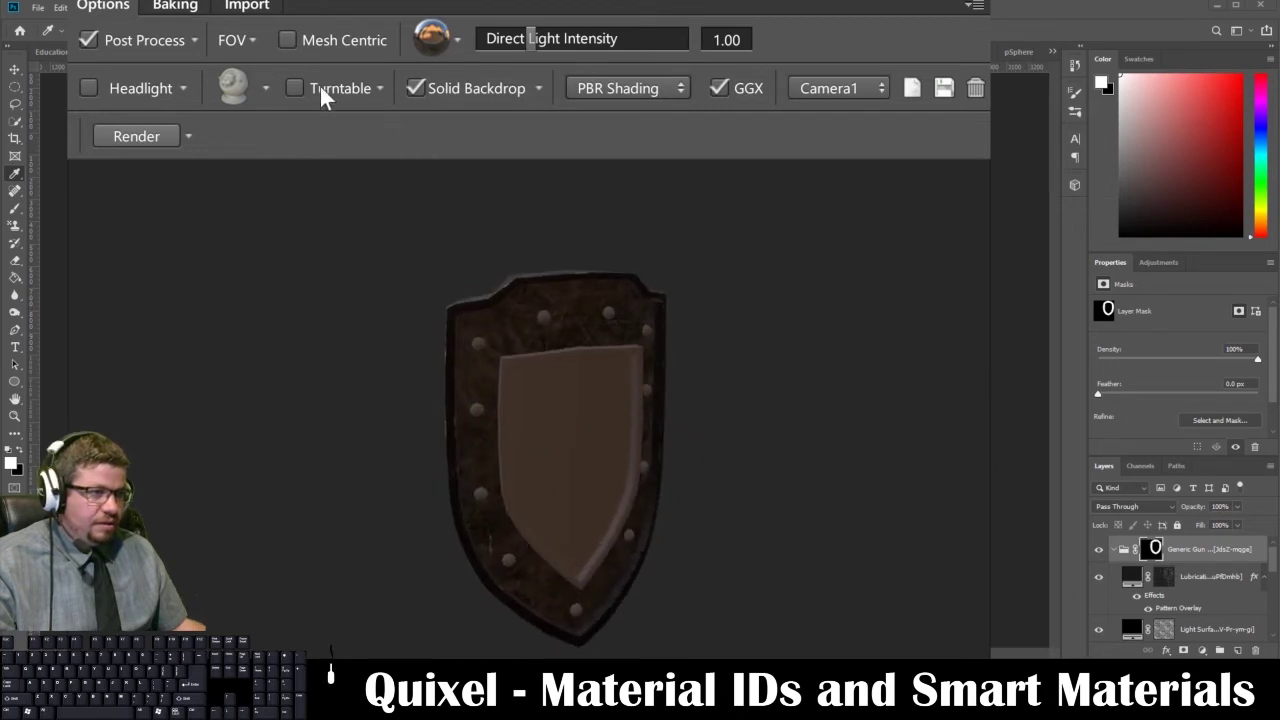
click(90, 88)
alt+drag(300, 330, 180, 345)
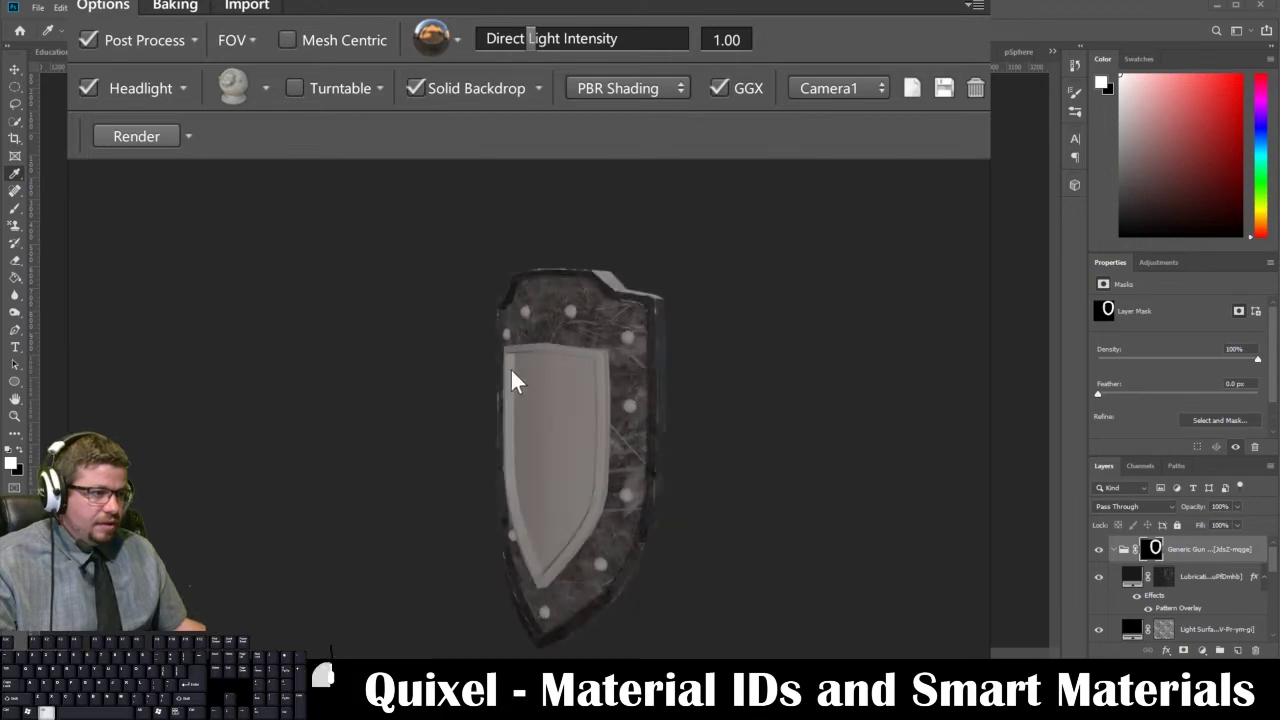
Examine the shield's scratched front face, raised border and gun metal rim from several angles and distances in the 3D preview
alt+drag(523, 370, 632, 366)
alt+right_drag(550, 342, 530, 381)
alt+drag(530, 381, 320, 388)
alt+drag(643, 428, 543, 363)
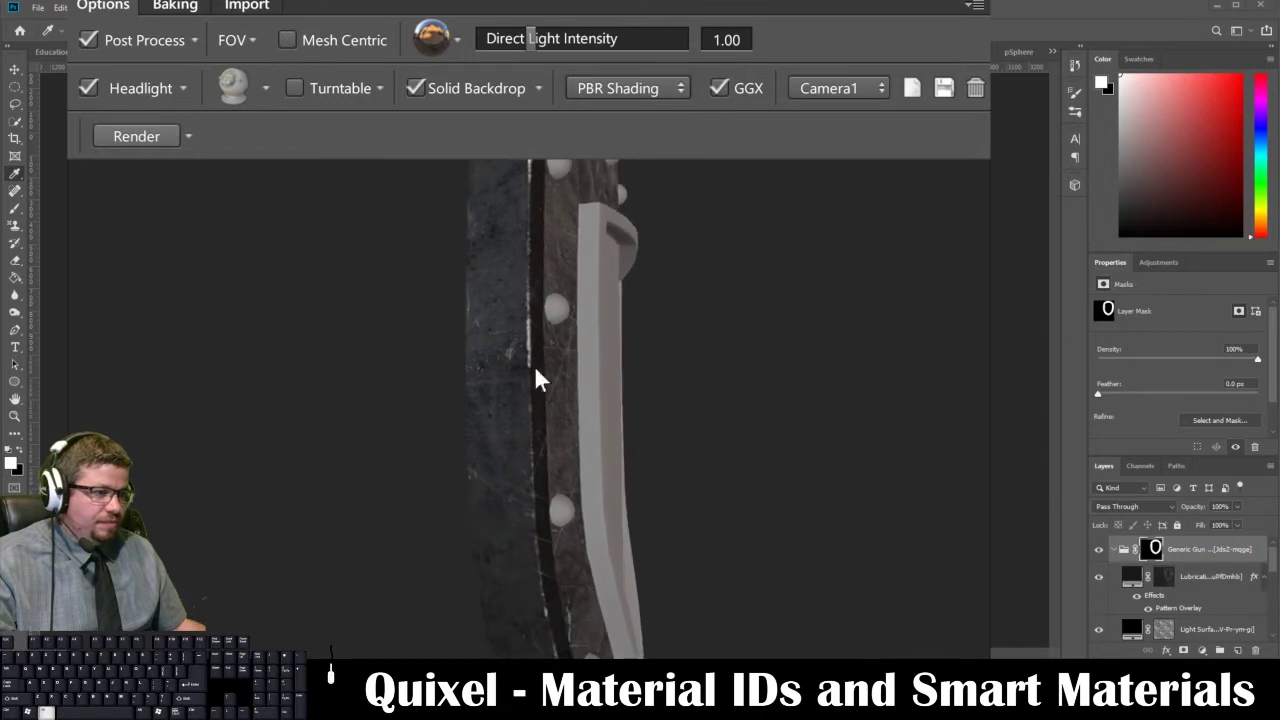
alt+drag(563, 429, 586, 244)
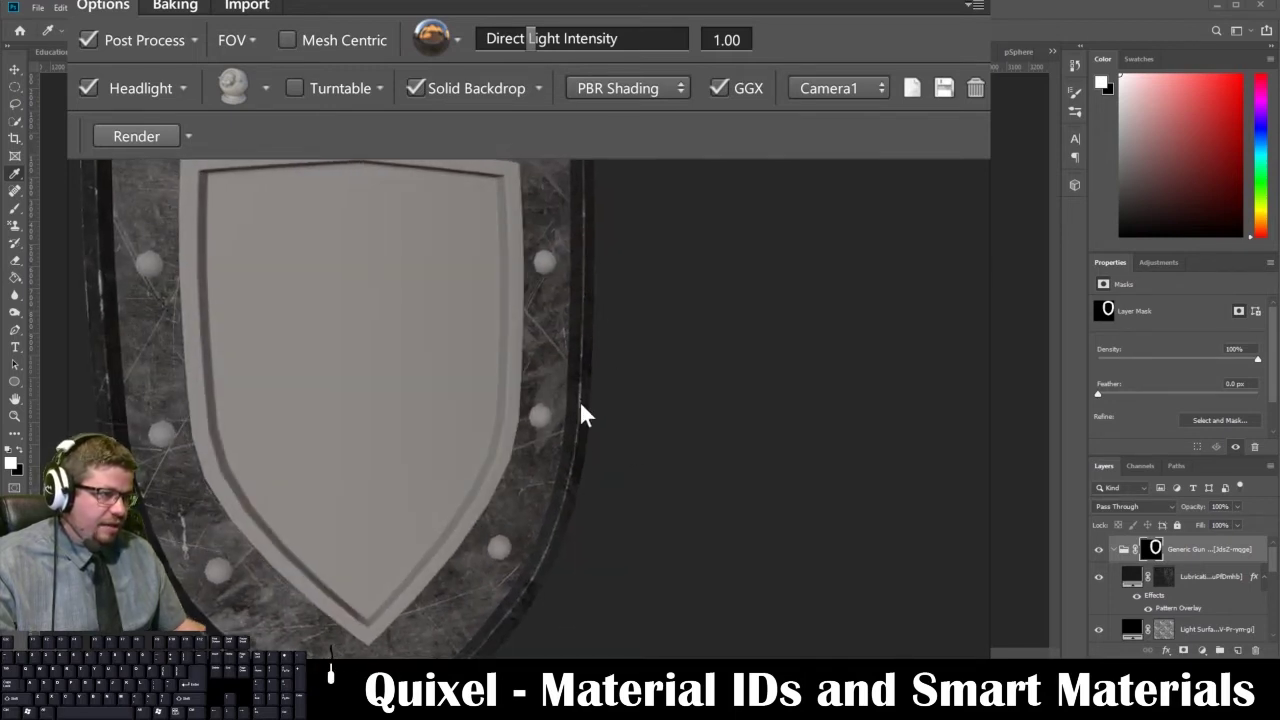
mouse_move(558, 510)
alt+mouse_down()
mouse_move(554, 551)
mouse_move(554, 423)
mouse_move(548, 515)
alt+mouse_up()
alt+drag(511, 257, 455, 414)
alt+middle_drag(455, 412, 463, 262)
alt+drag(463, 262, 426, 426)
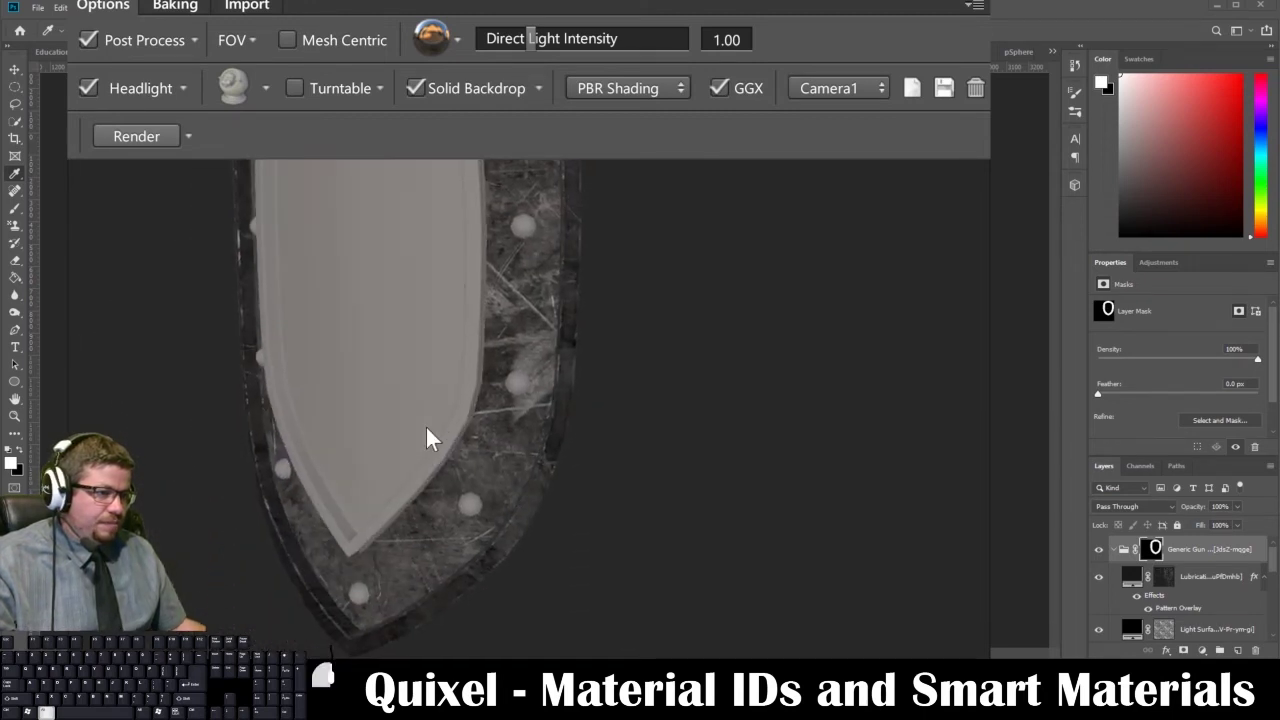
alt+right_drag(426, 426, 382, 311)
alt+drag(382, 311, 594, 257)
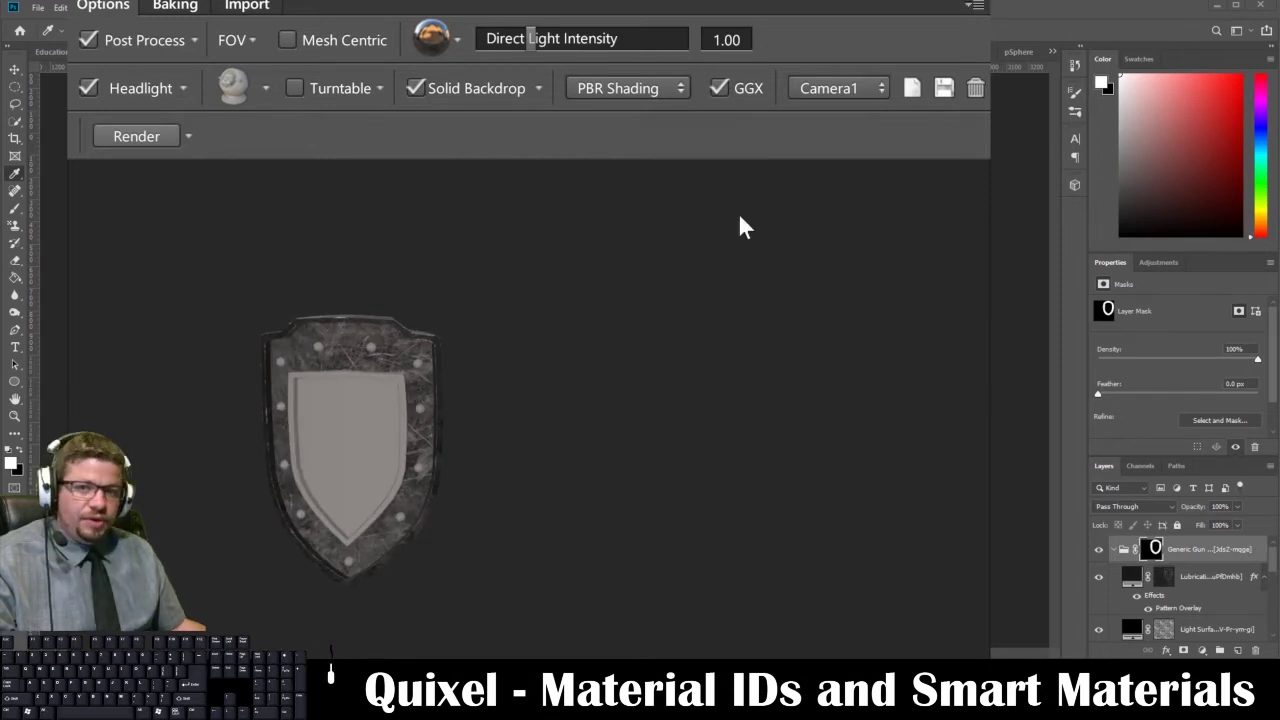
alt+drag(400, 451, 337, 412)
alt+drag(437, 333, 431, 341)
mouse_move(528, 375)
alt+mouse_down()
mouse_move(380, 380)
mouse_move(543, 374)
alt+mouse_up()
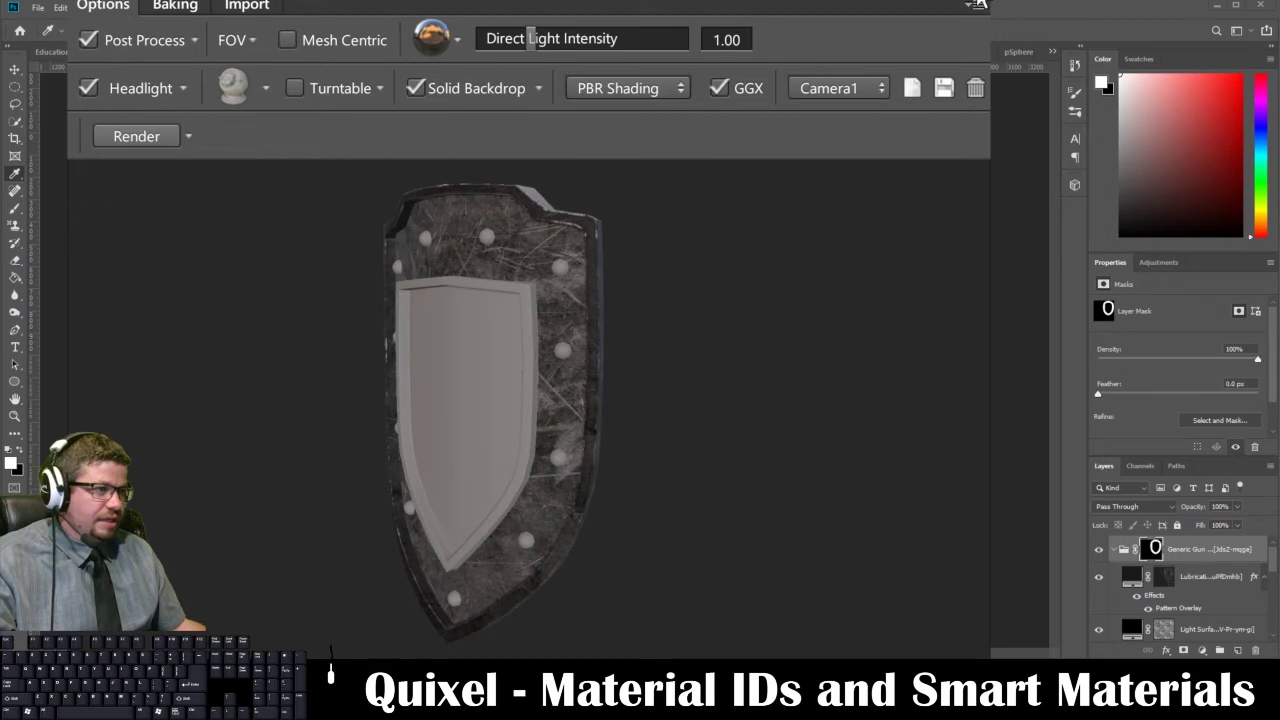
Put away the 3D preview, compare the Shield_Material_IDs, pSphere17_Mask and pSphere17_IDs documents, and return to the Albedo document
click(976, 5)
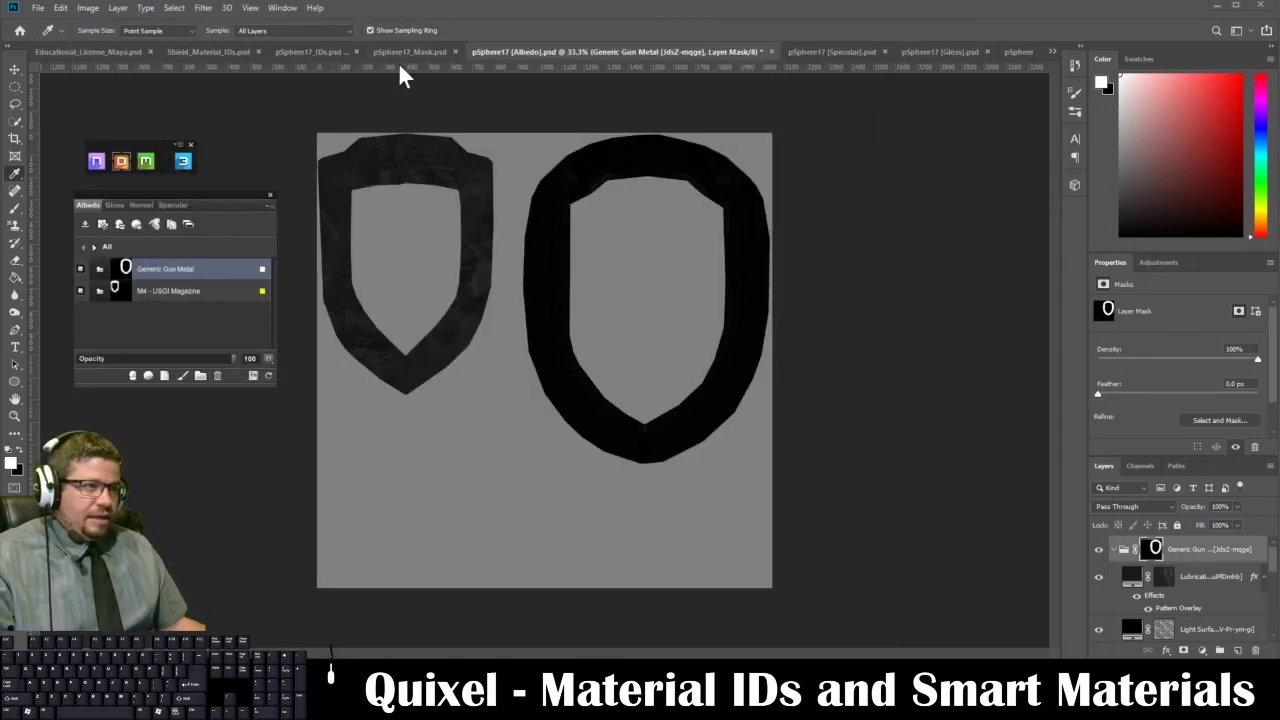
click(212, 54)
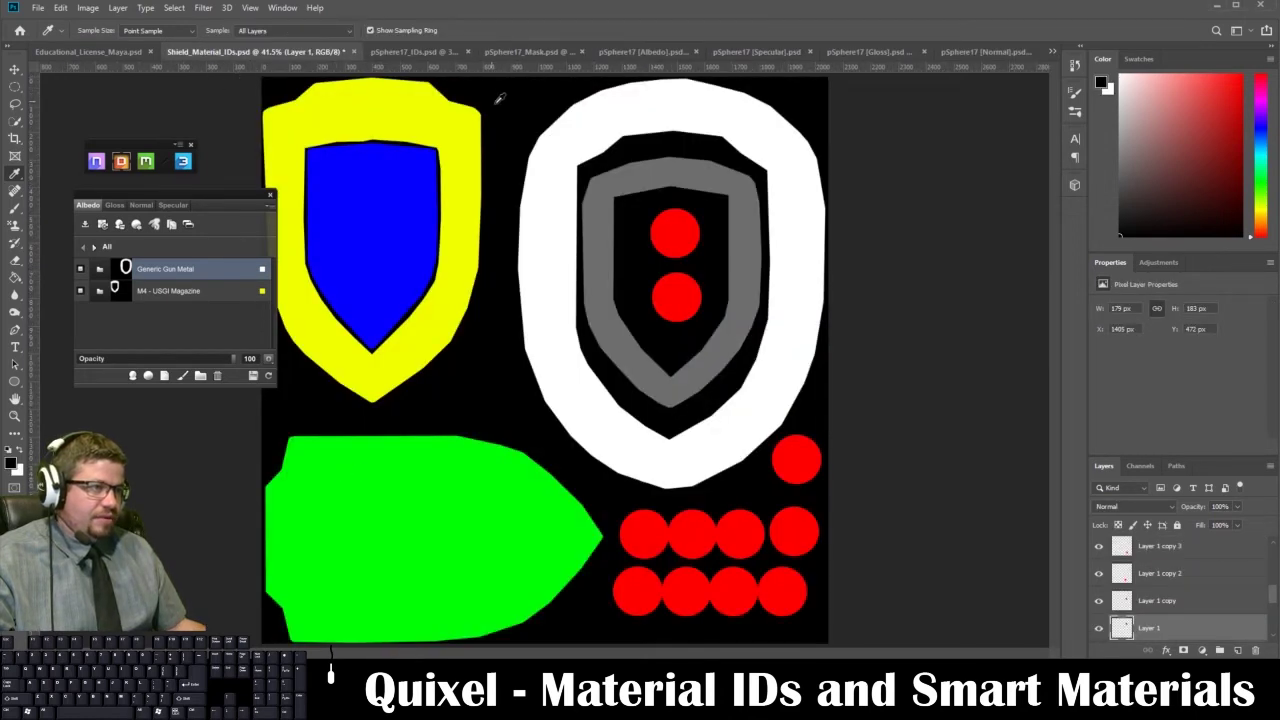
click(527, 51)
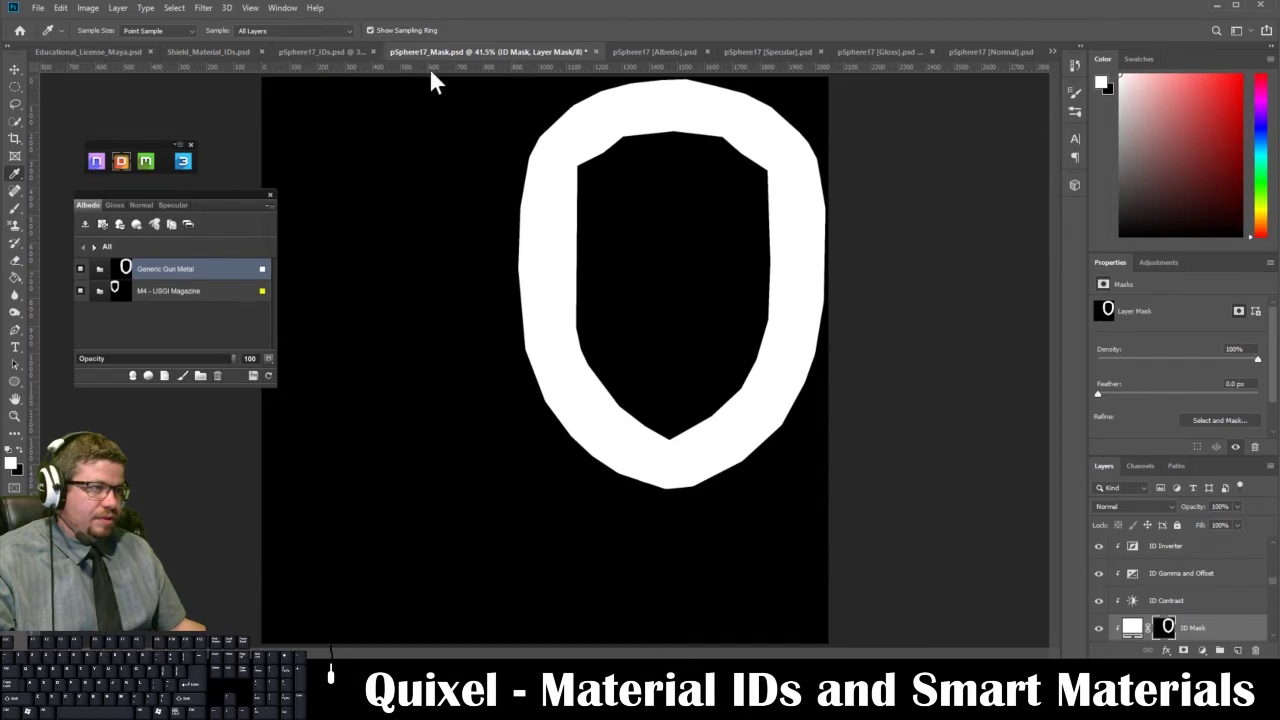
click(328, 52)
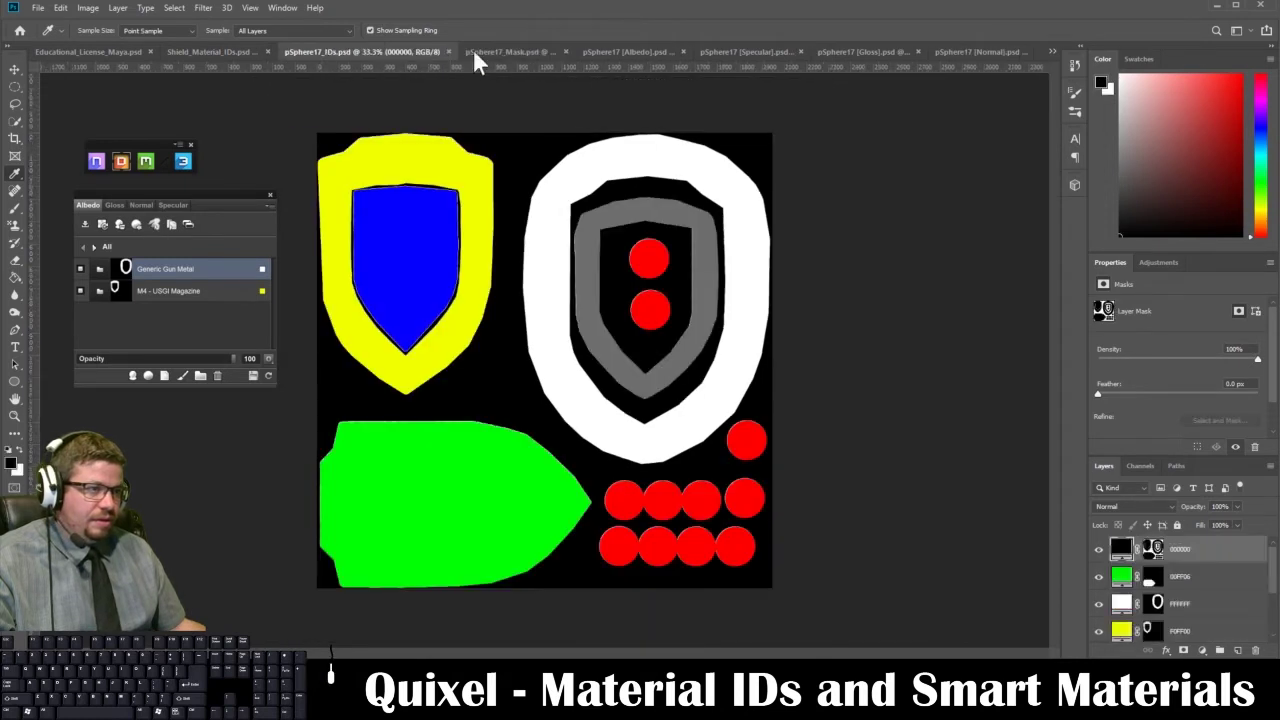
click(645, 52)
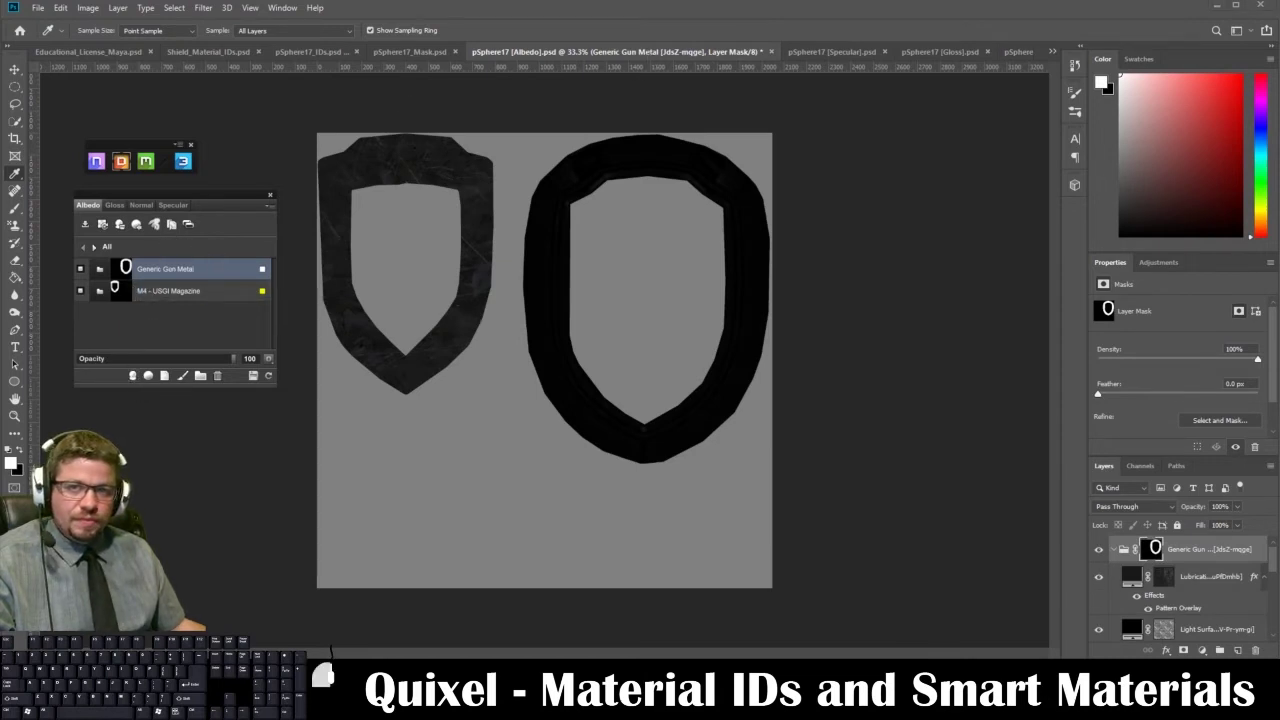
Browse the smart material library's military plastics and metals, and create a second Generic Gun Metal material from 02 - Metal, Military
drag(0, 230, 959, 51)
click(283, 382)
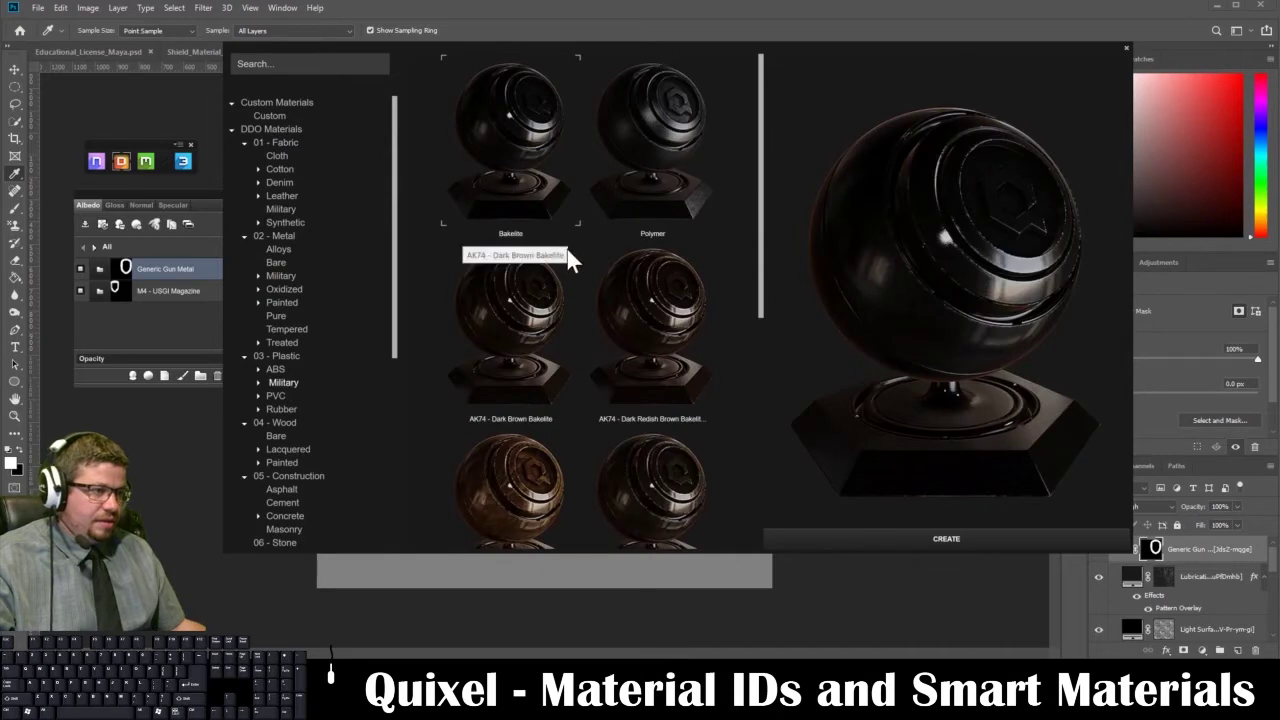
scroll(568, 265, down, 1)
scroll(572, 382, down, 3)
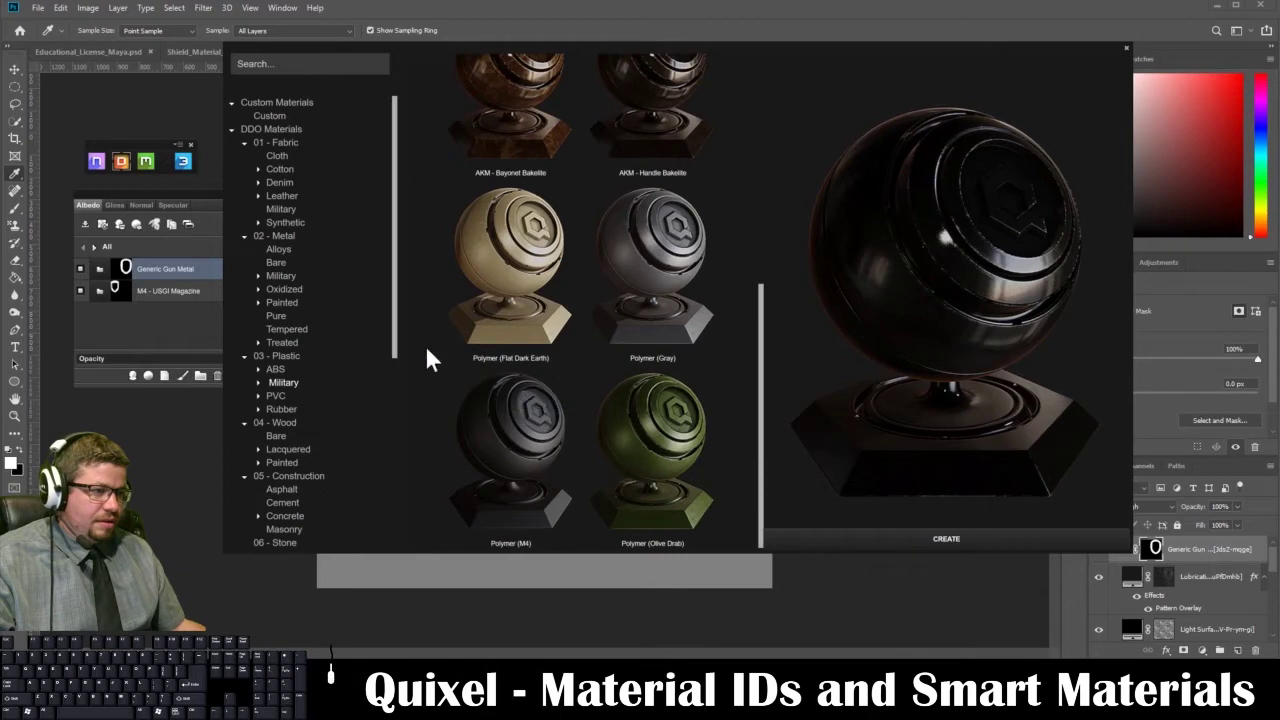
scroll(589, 330, up, 2)
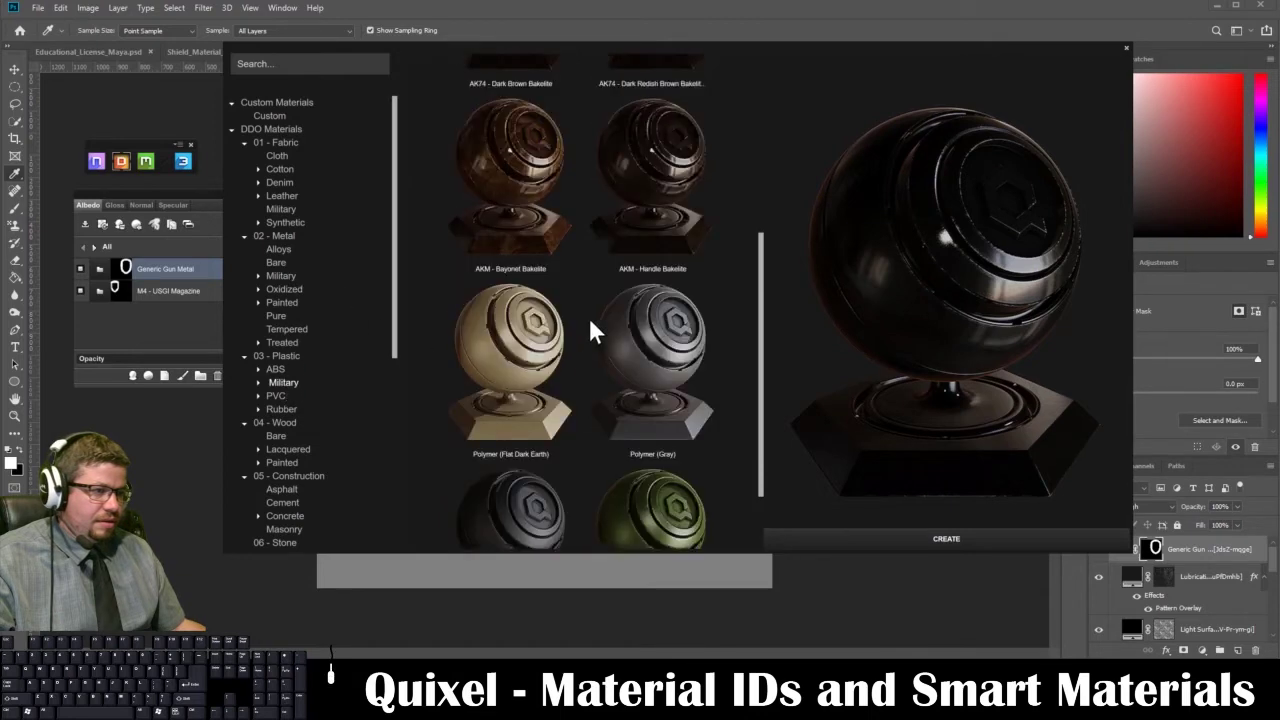
click(276, 276)
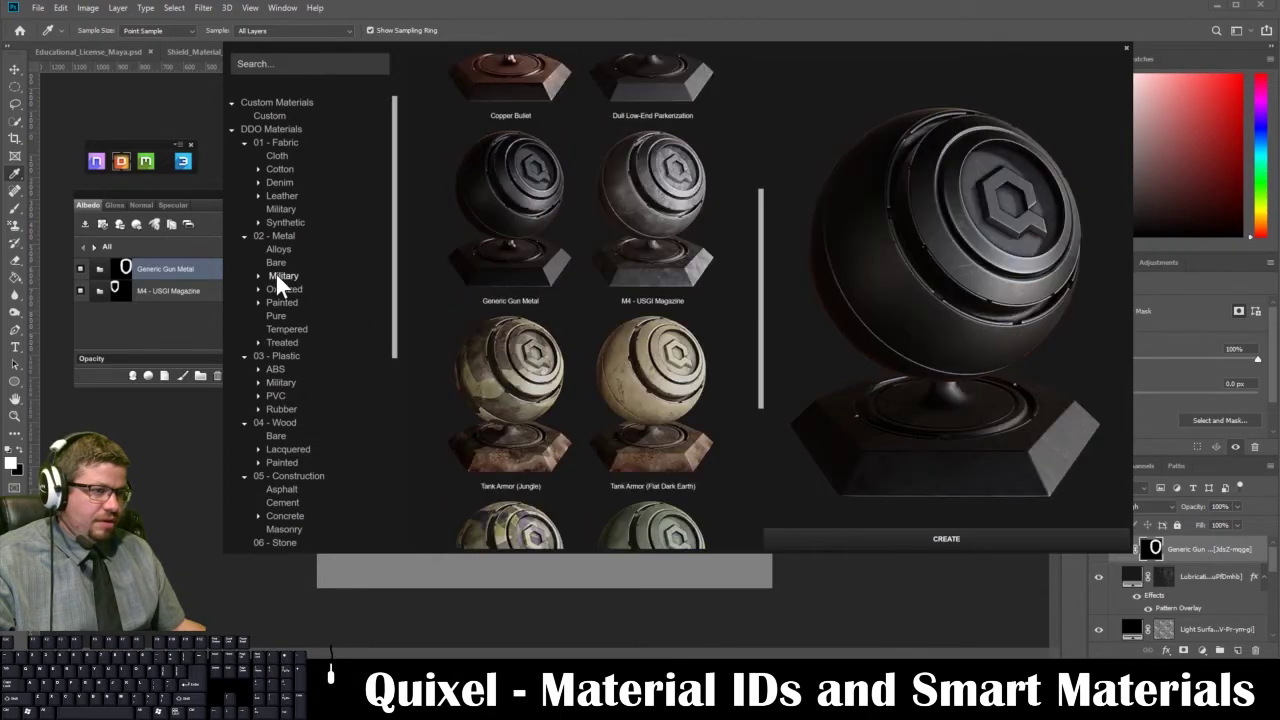
scroll(620, 326, up, 1)
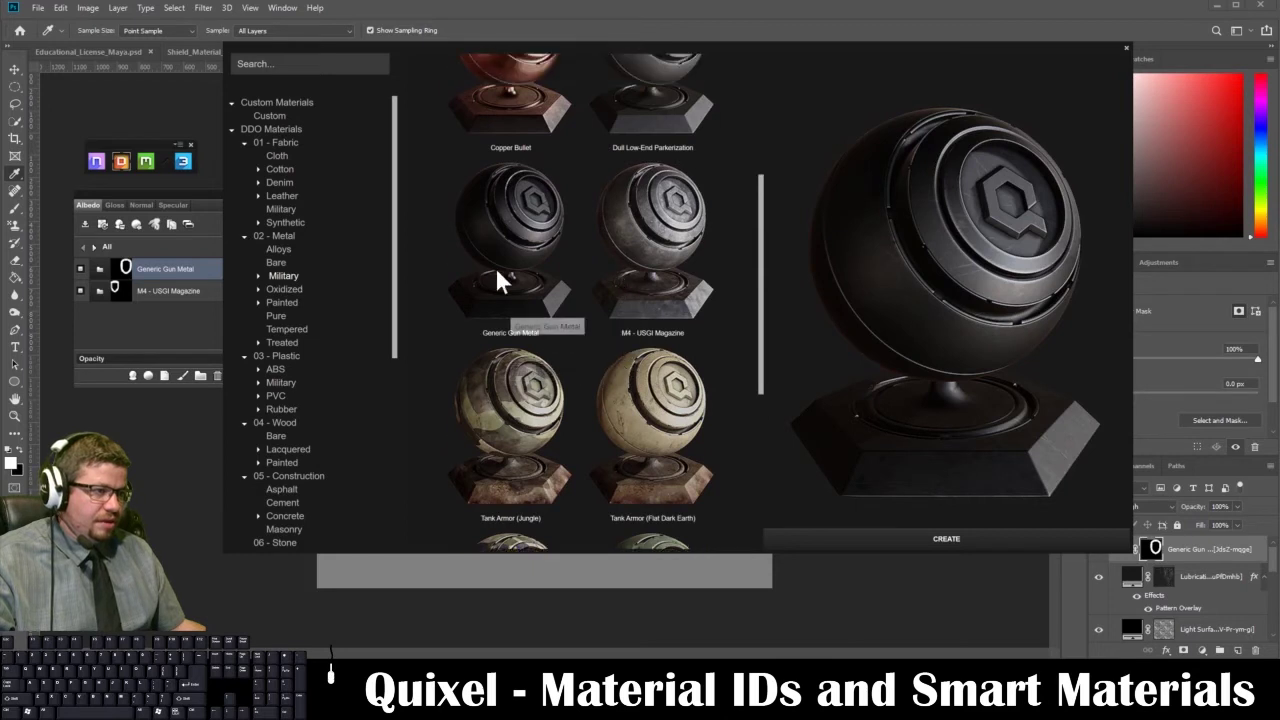
click(932, 538)
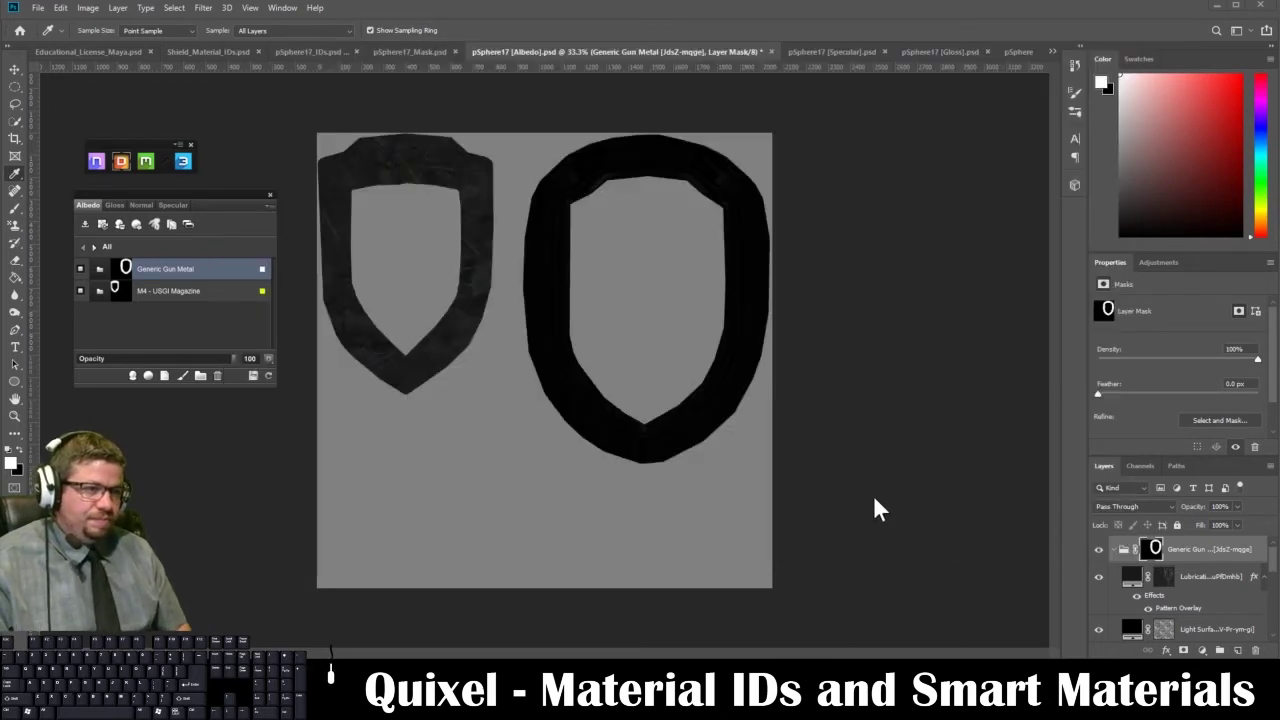
Look at the shield's UV layout in Maya, return to Photoshop and place the Albedo layer window beside the canvas
key(alt+Tab)
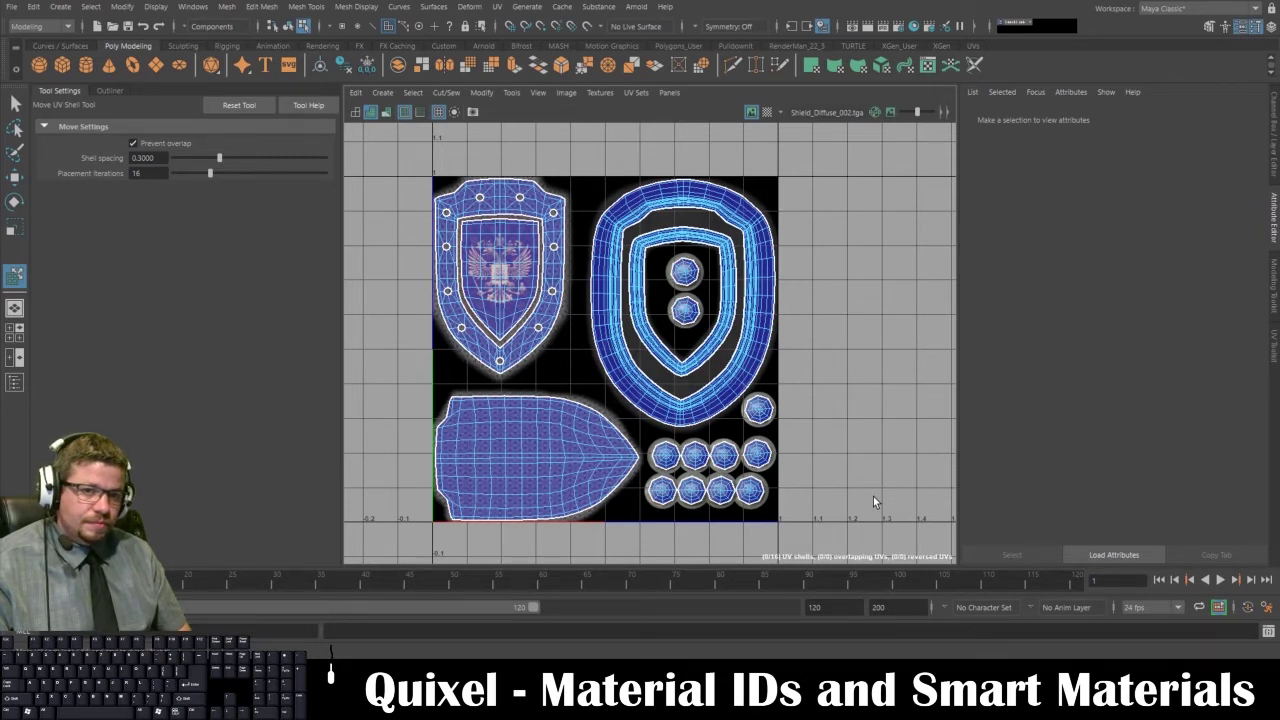
key(alt+Tab)
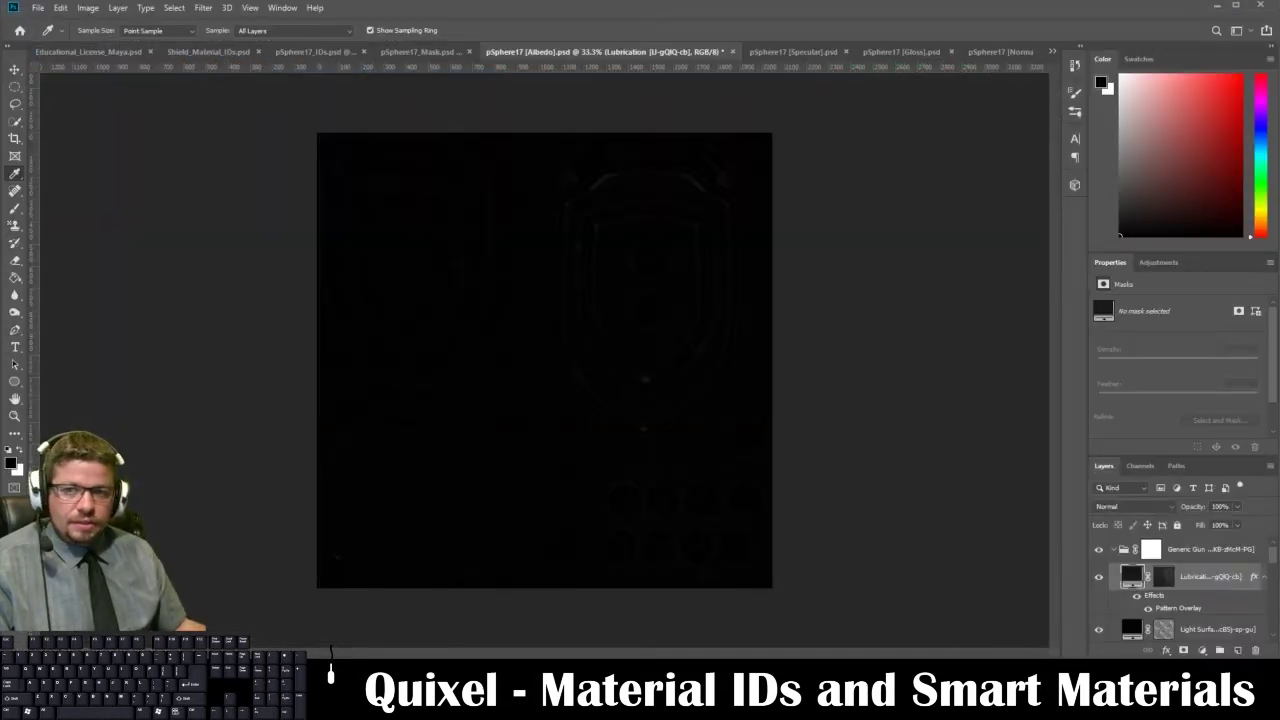
drag(1272, 554, 1272, 559)
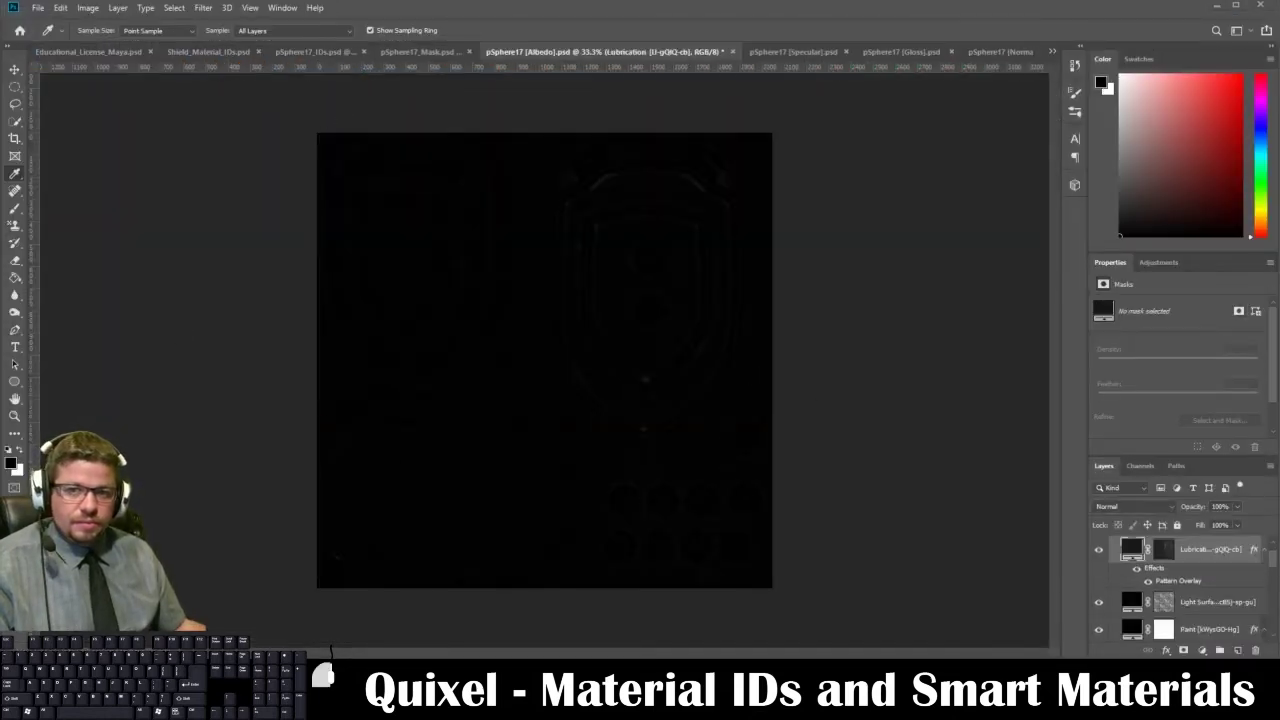
drag(314, 135, 216, 172)
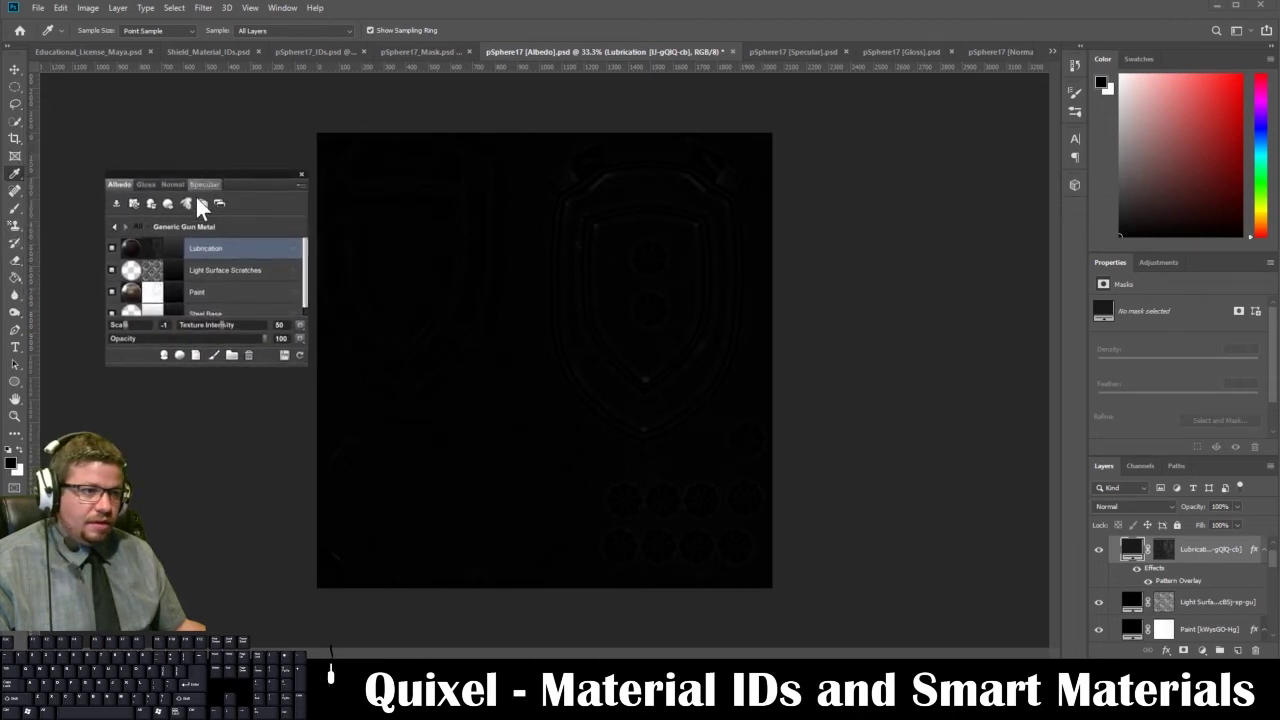
Assign the new Generic Gun Metal group to the green 00FF06 material ID and move the Quixel windows farther from the canvas
click(115, 227)
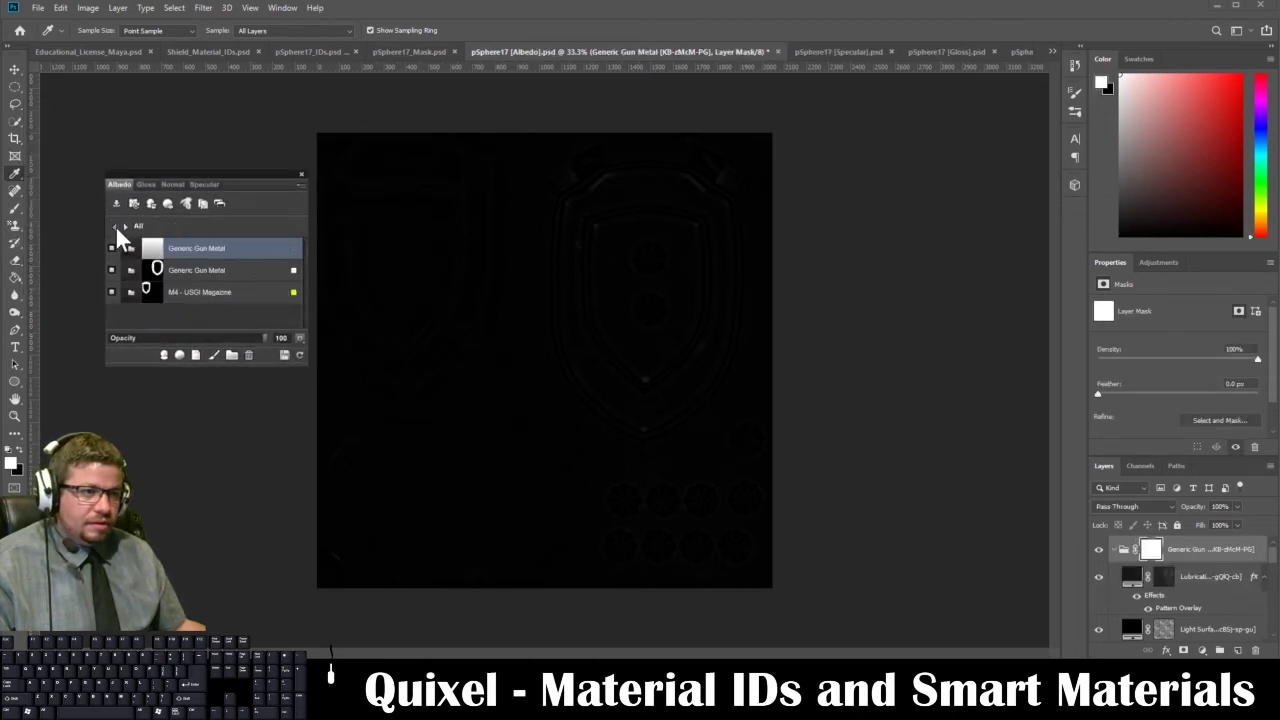
click(293, 250)
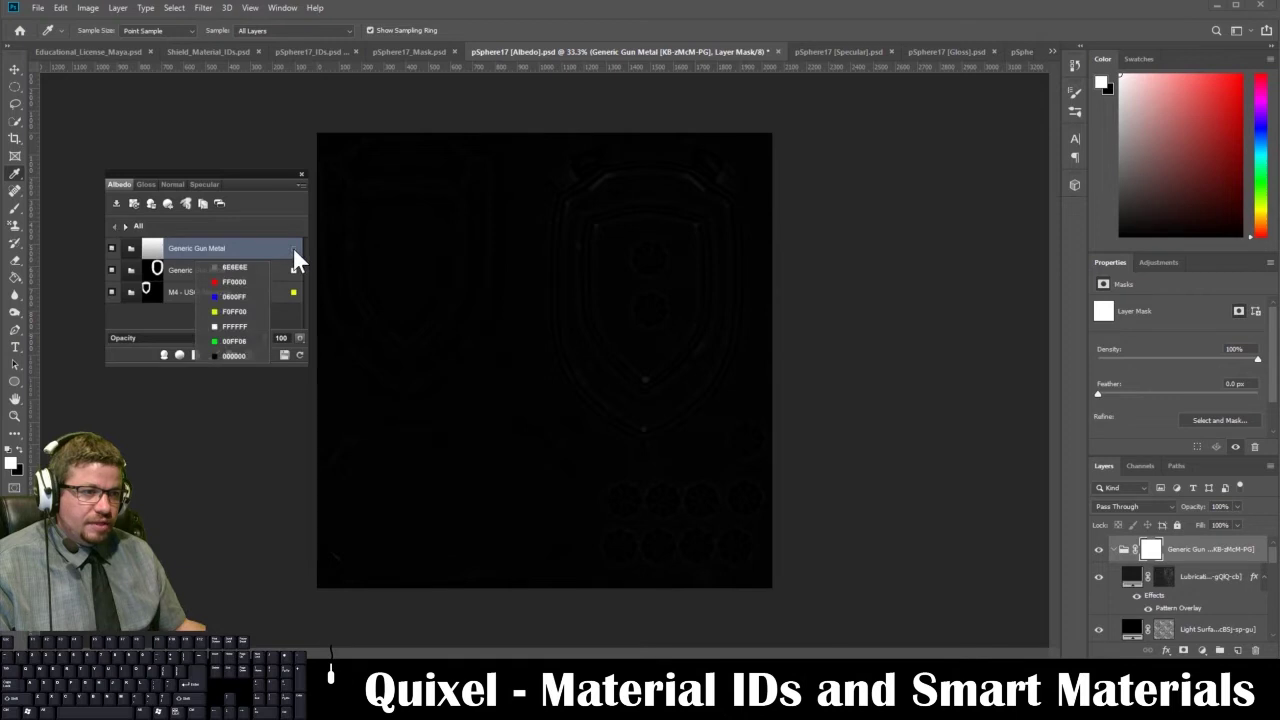
click(233, 342)
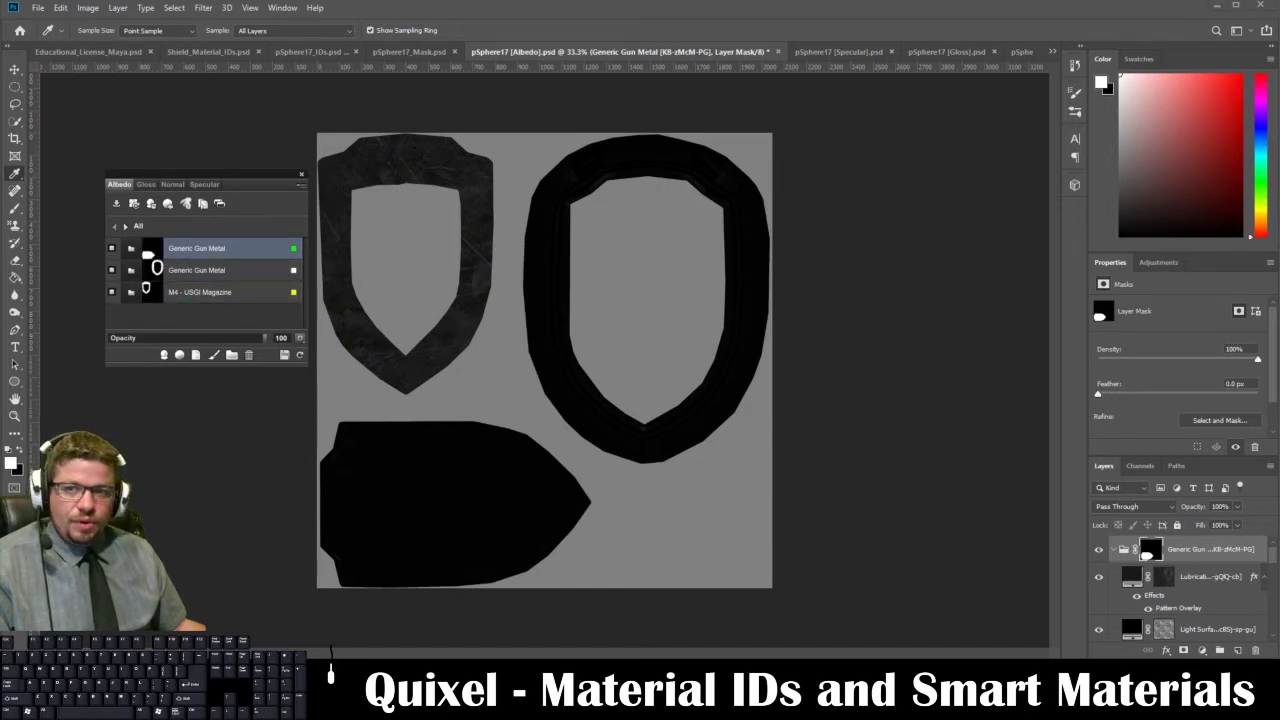
drag(15, 231, 98, 76)
drag(166, 169, 102, 121)
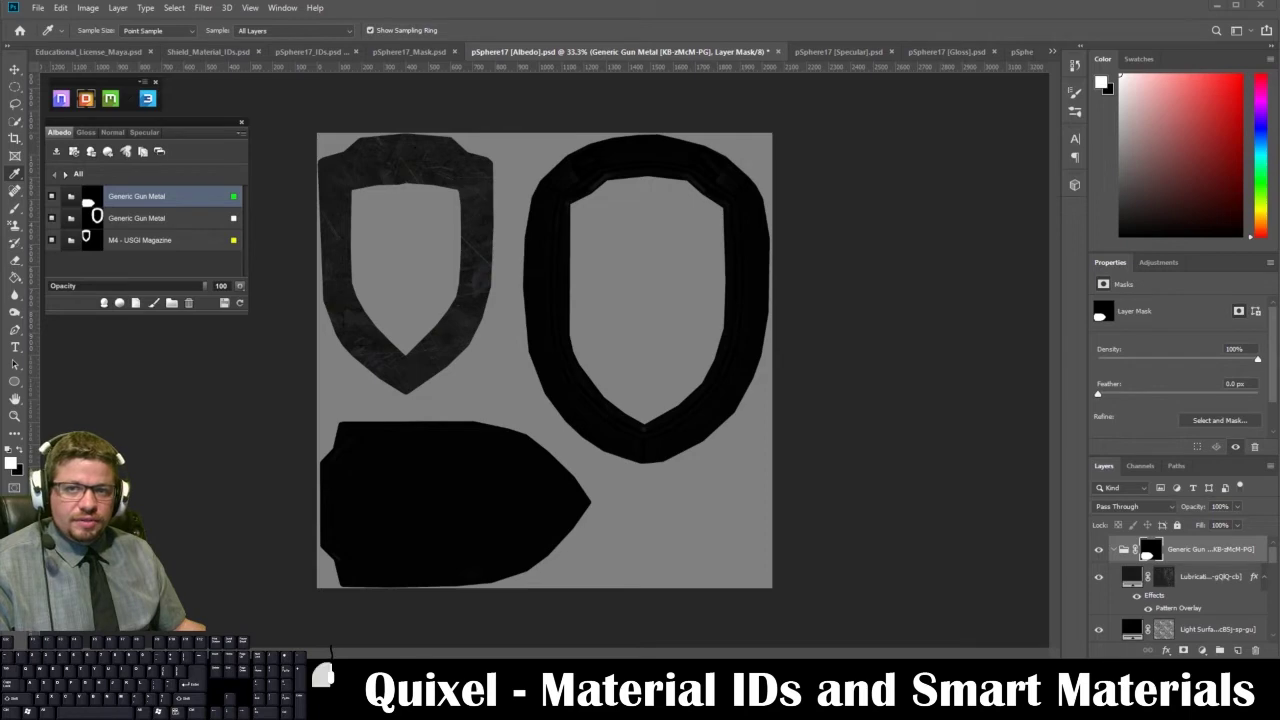
Open the smart material library's 02 - Metal category, look through its materials and preview Tank Armor (Flat Dark Earth)
drag(2, 290, 723, 51)
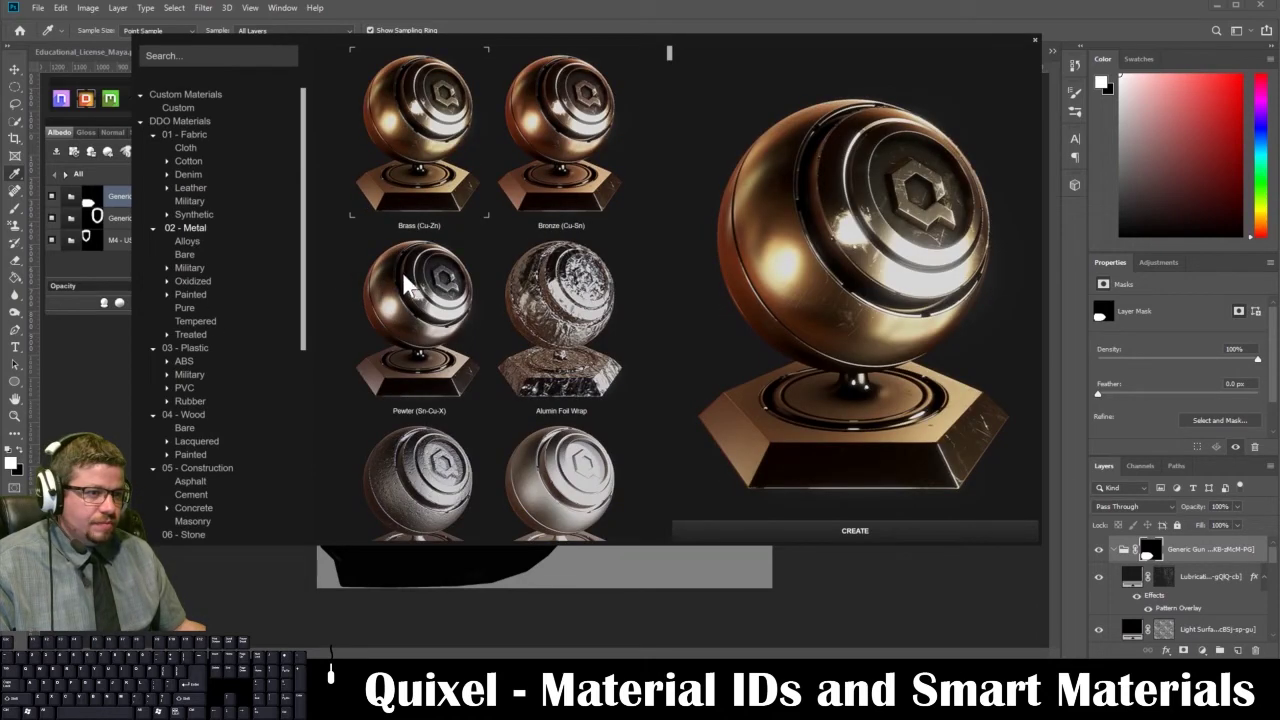
scroll(405, 286, down, 1)
scroll(409, 294, down, 3)
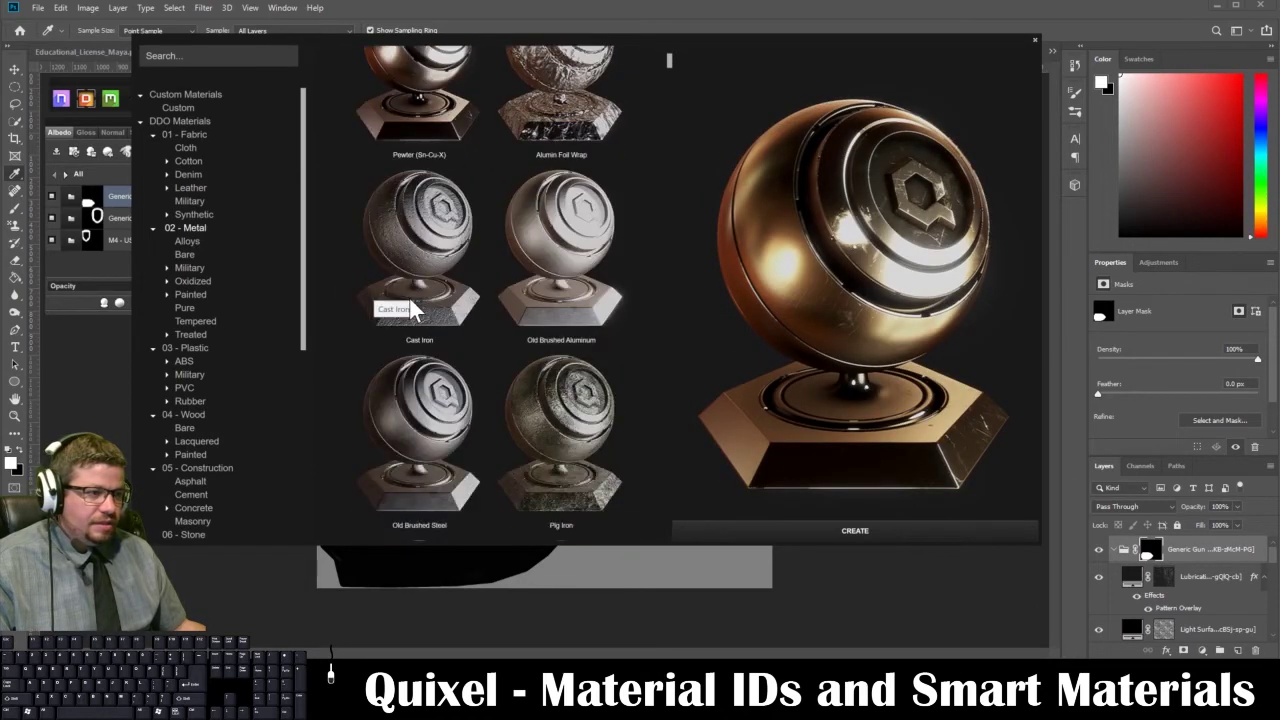
scroll(409, 306, down, 1)
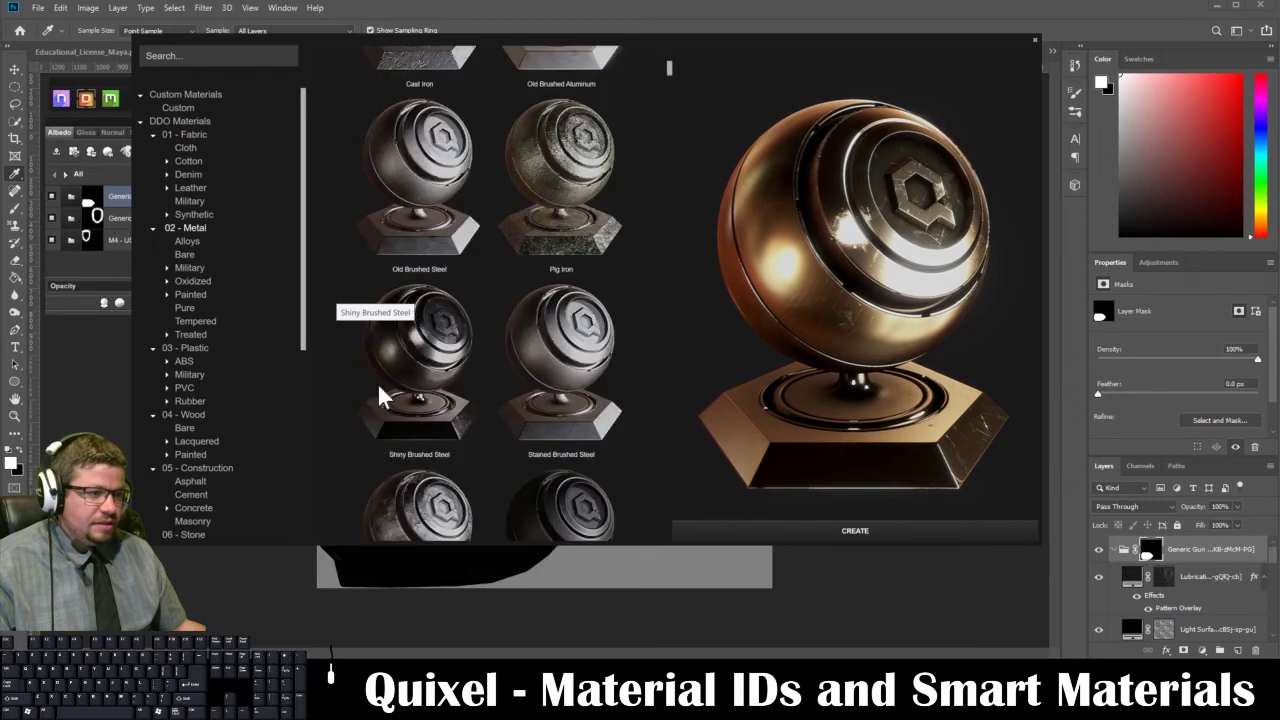
scroll(366, 348, down, 1)
scroll(366, 350, down, 3)
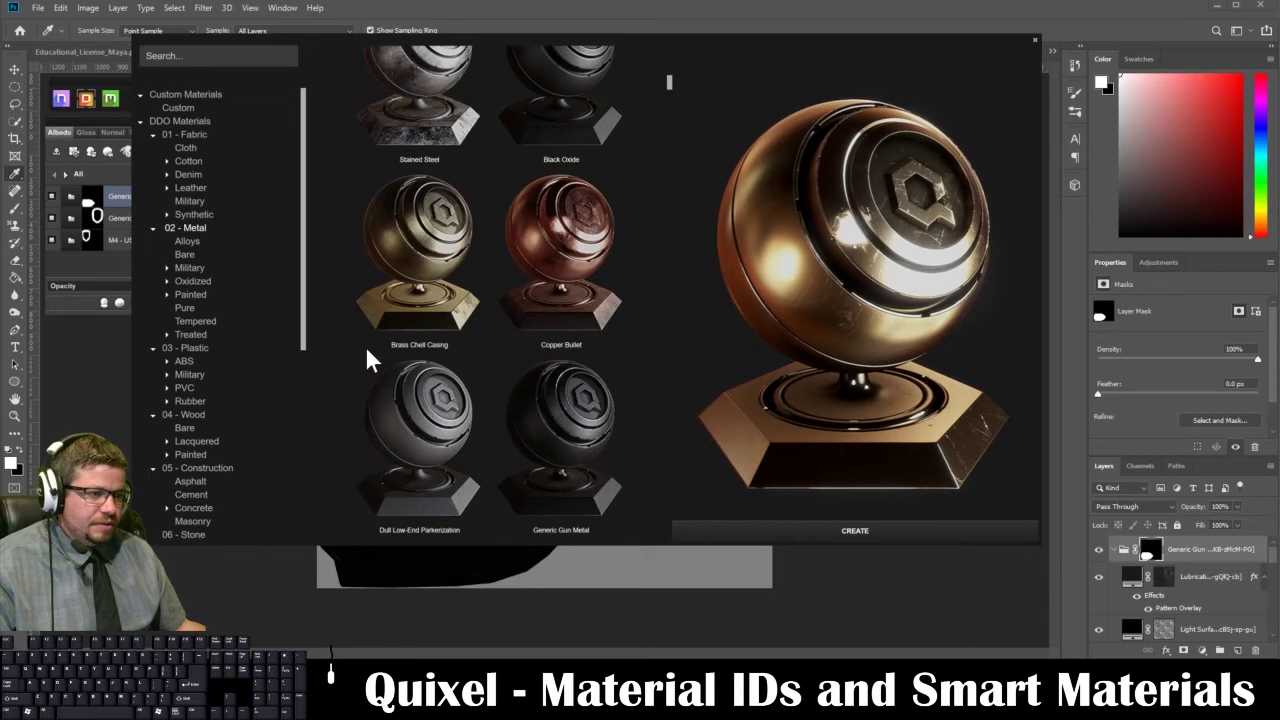
scroll(367, 352, down, 2)
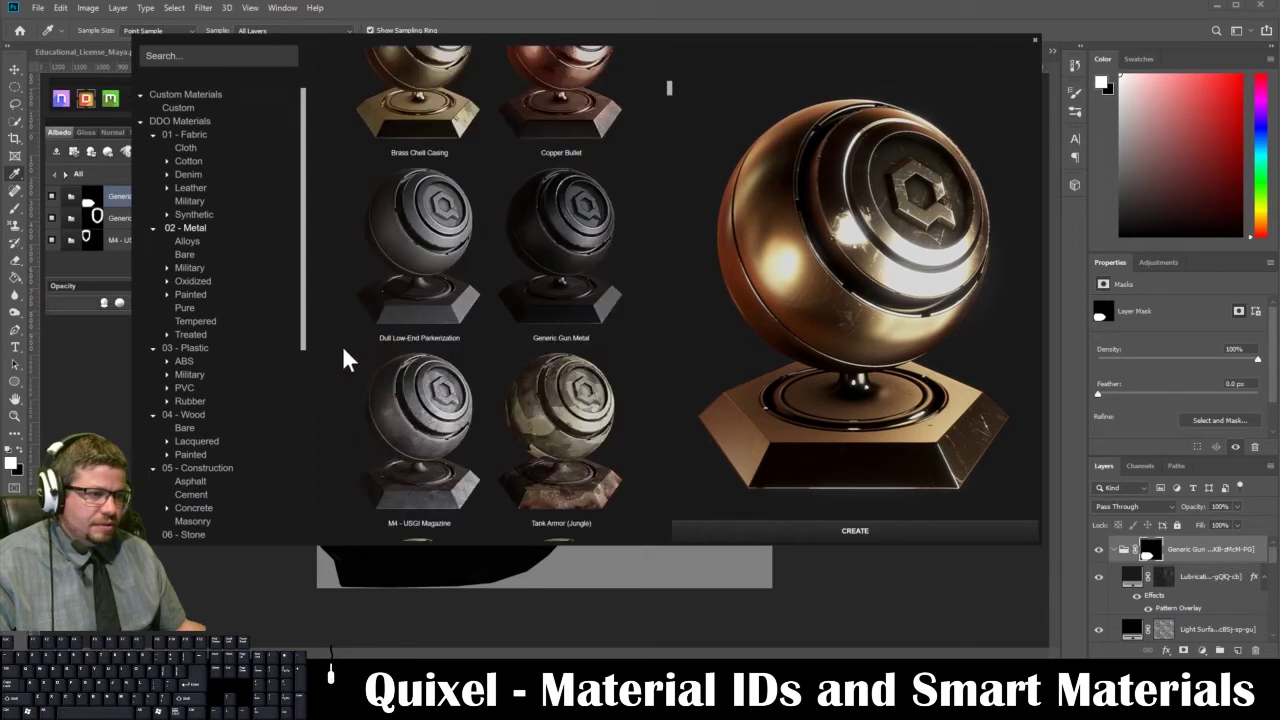
scroll(343, 353, down, 1)
scroll(343, 358, down, 1)
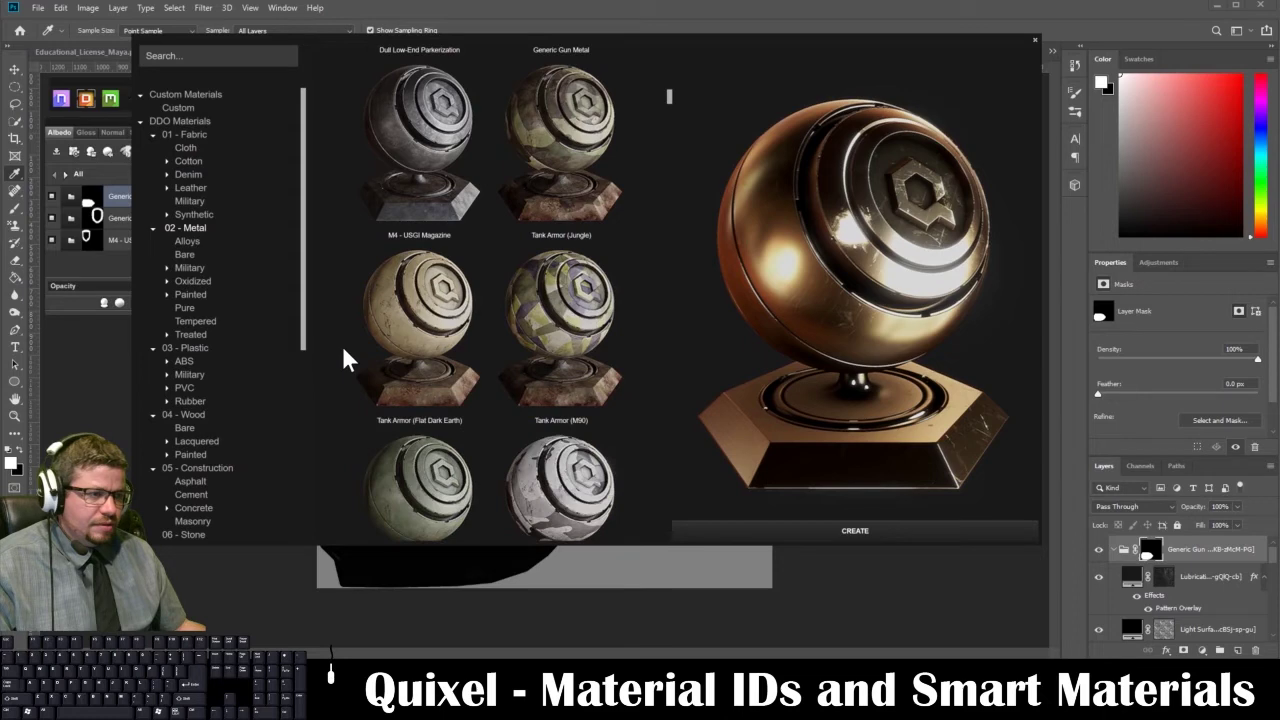
click(398, 325)
Browse the rest of the 02 - Metal category and create the Tarnished Brass smart material
scroll(390, 324, down, 4)
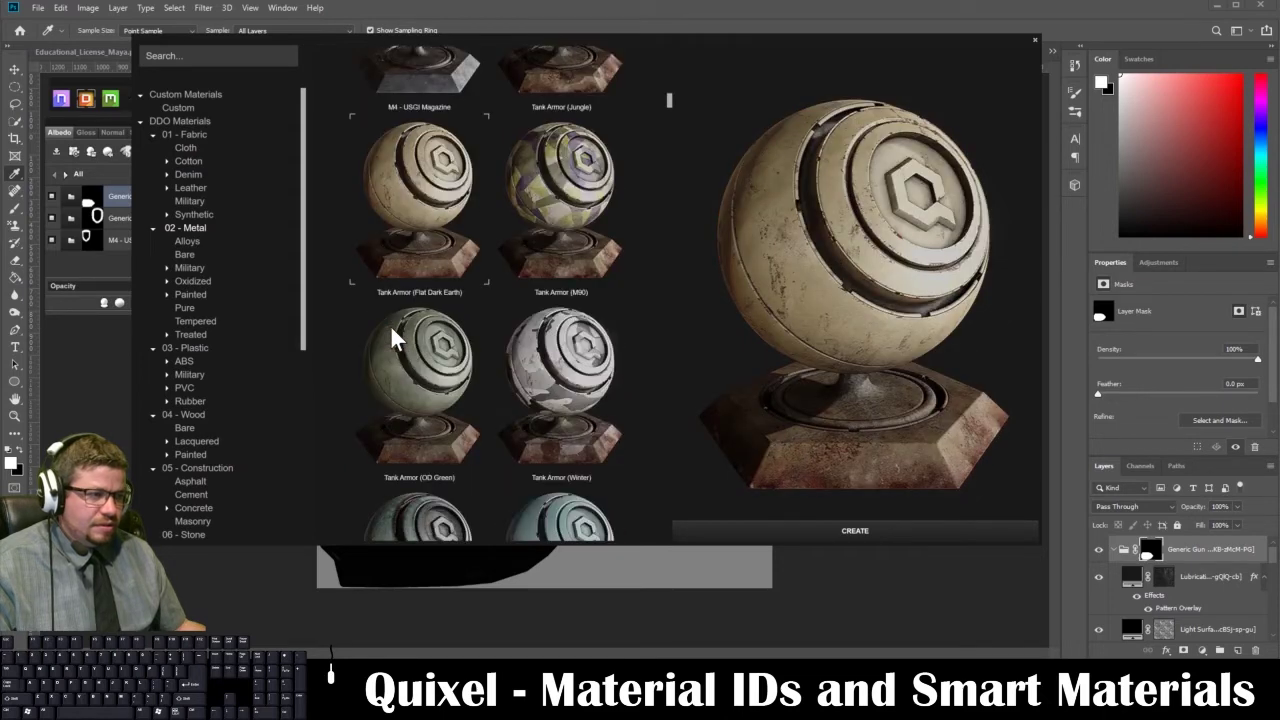
scroll(393, 338, down, 4)
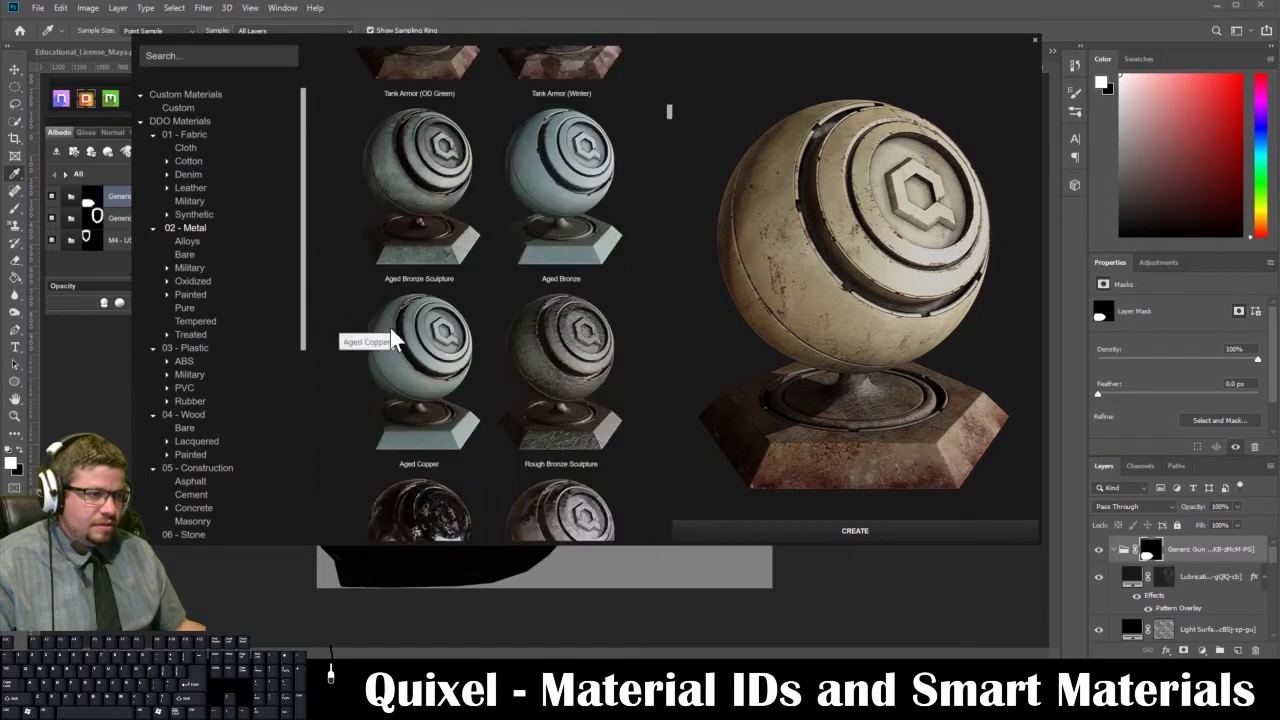
scroll(379, 366, down, 1)
scroll(380, 370, down, 3)
scroll(380, 377, down, 4)
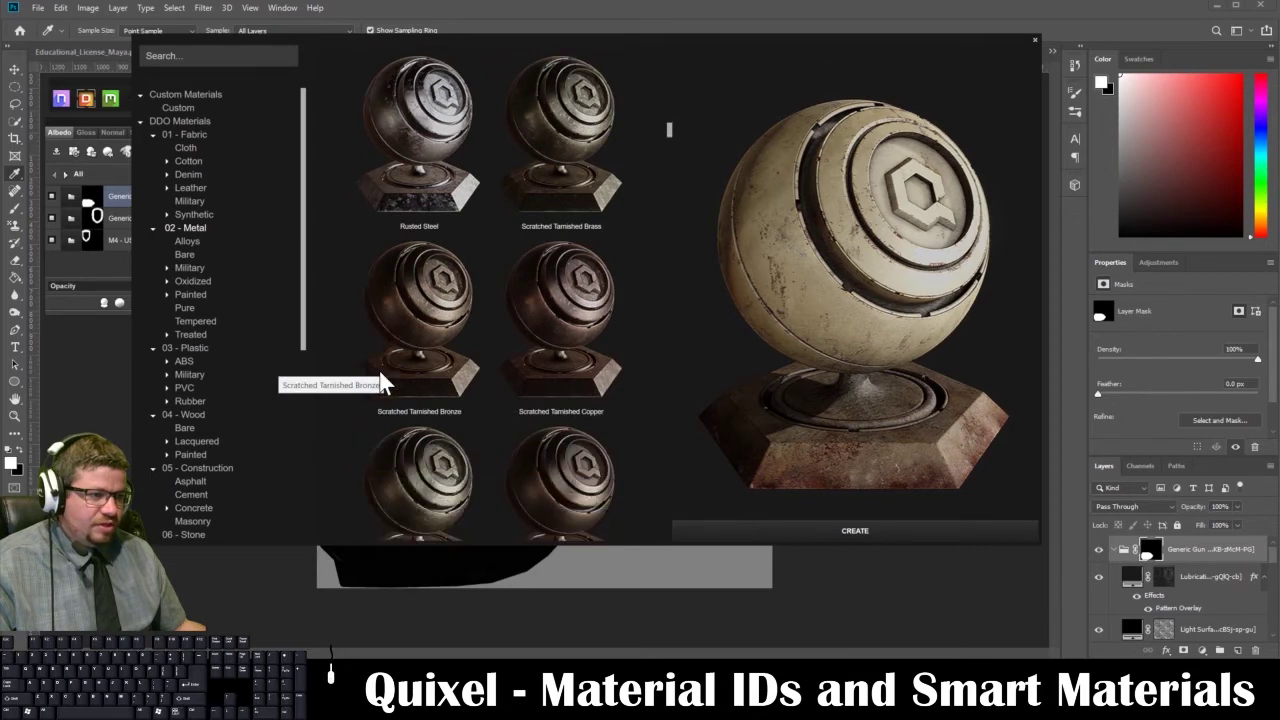
scroll(395, 340, down, 1)
click(417, 293)
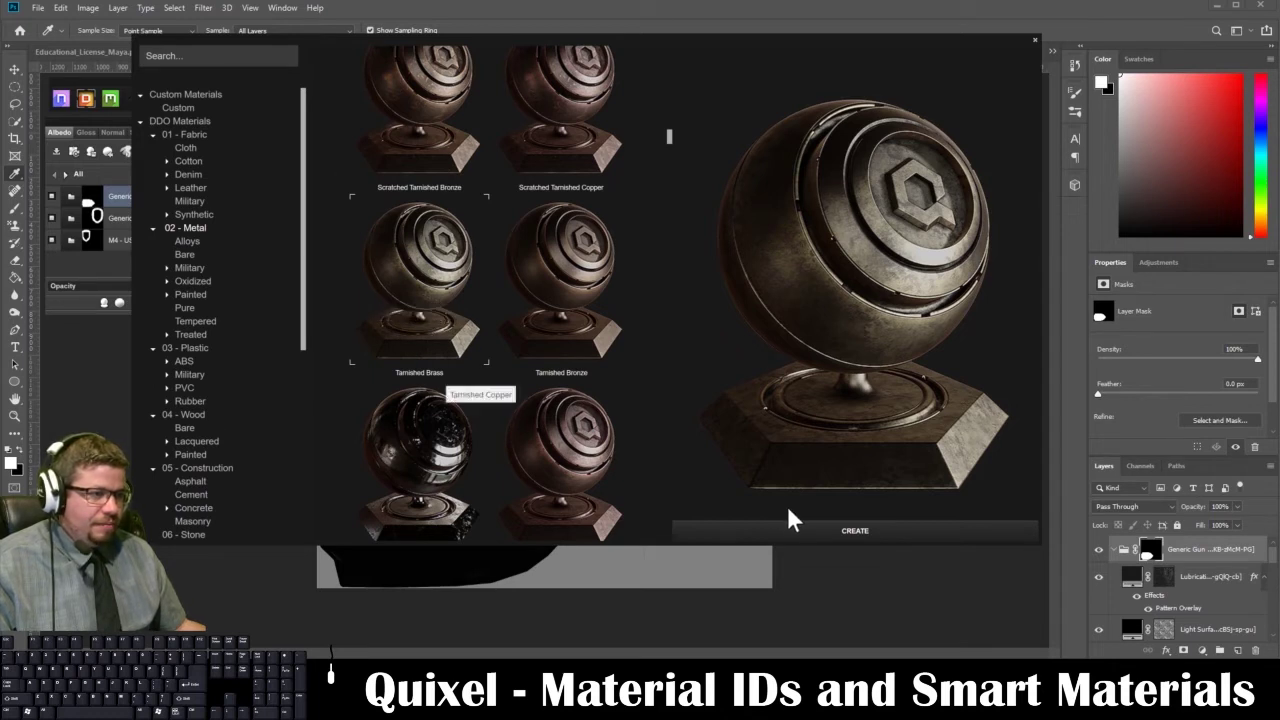
click(804, 530)
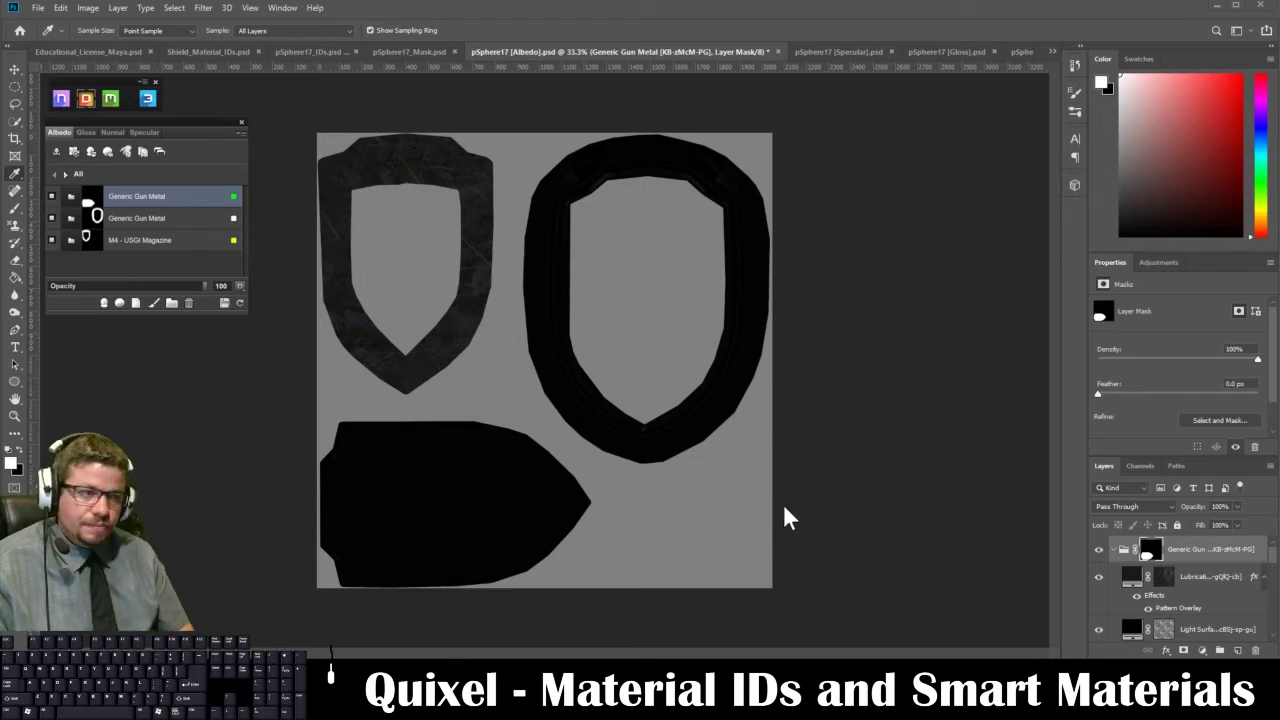
Look at the shield's UV layout in Maya, return to Photoshop and place the Albedo layer window beside the canvas
key(alt+Tab)
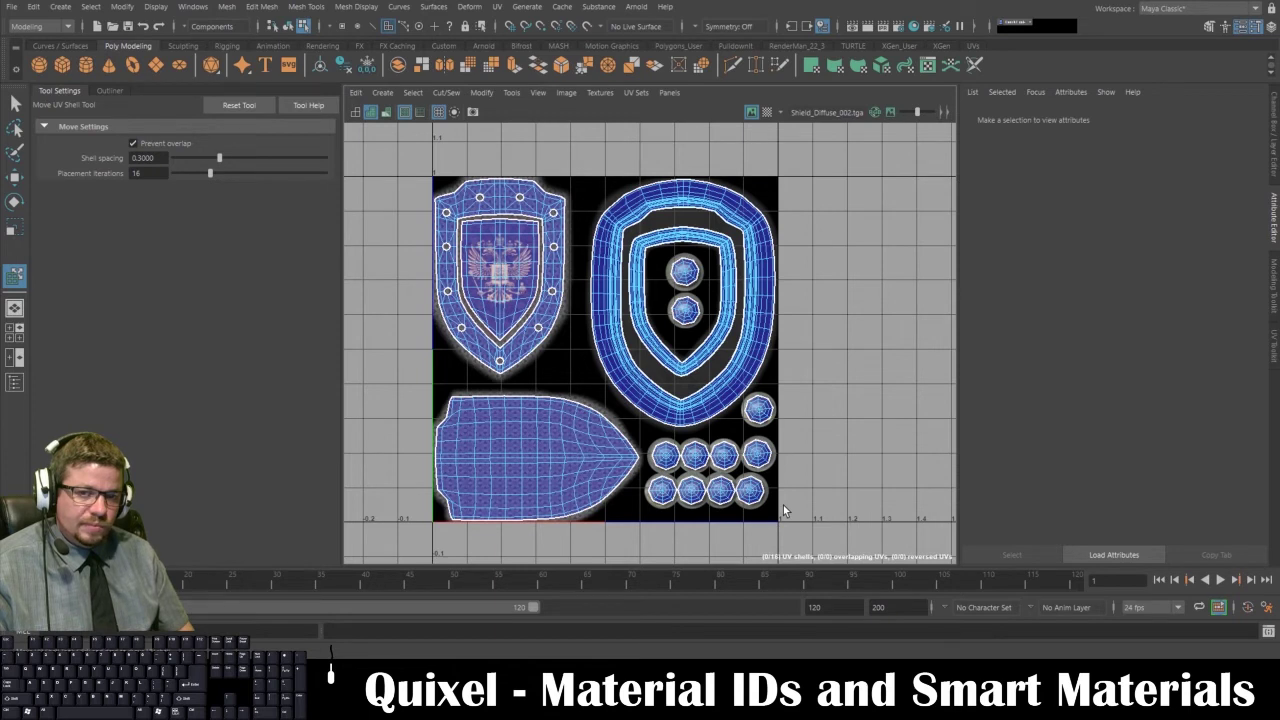
key(alt+Tab)
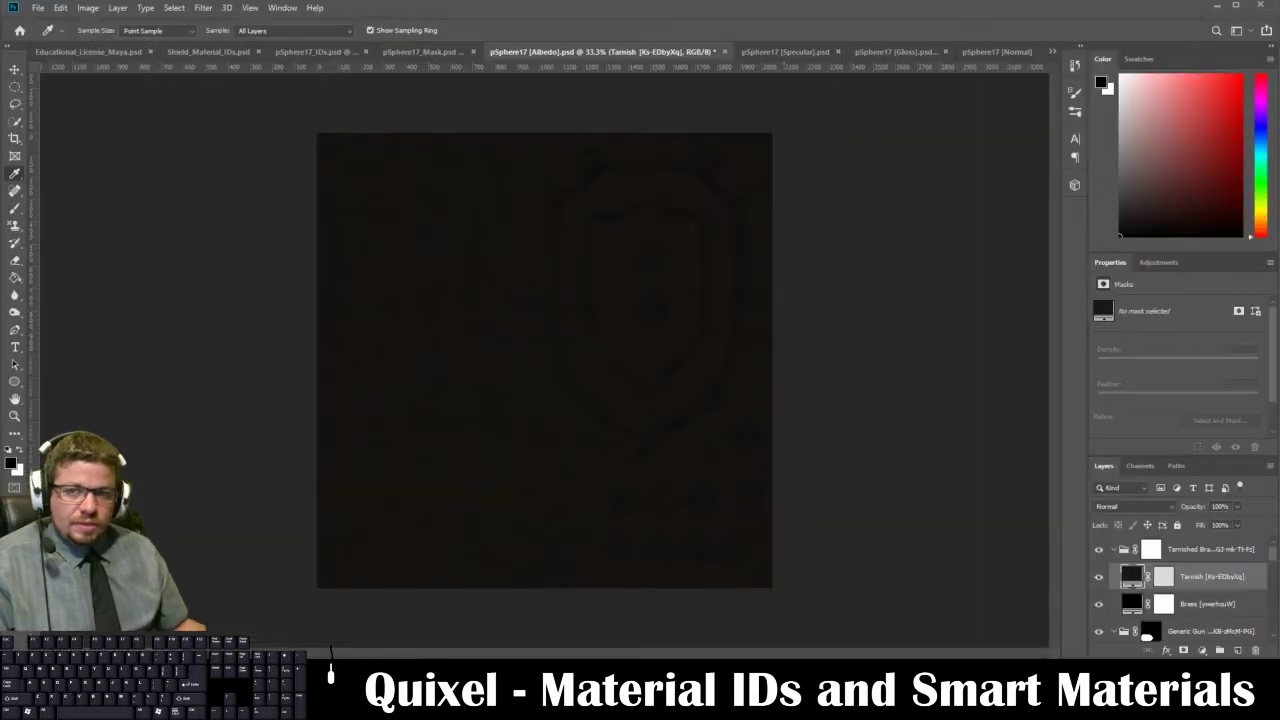
click(1210, 631)
click(1211, 574)
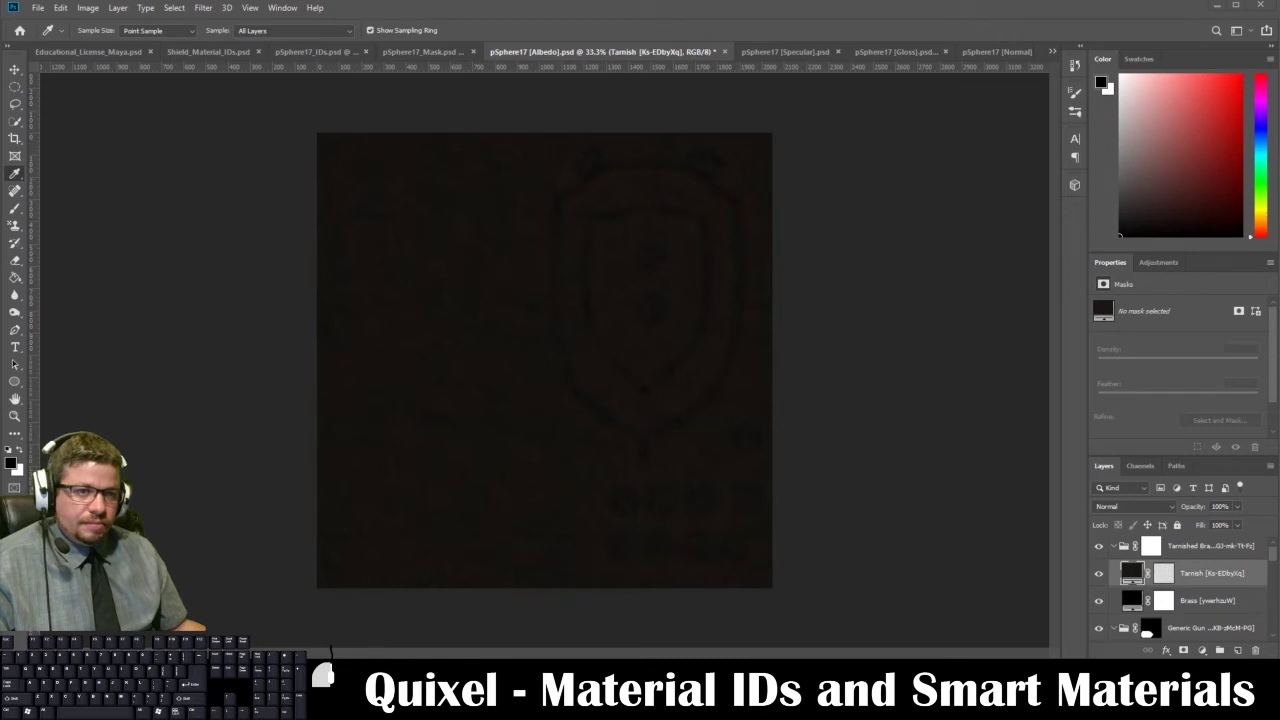
drag(0, 232, 220, 218)
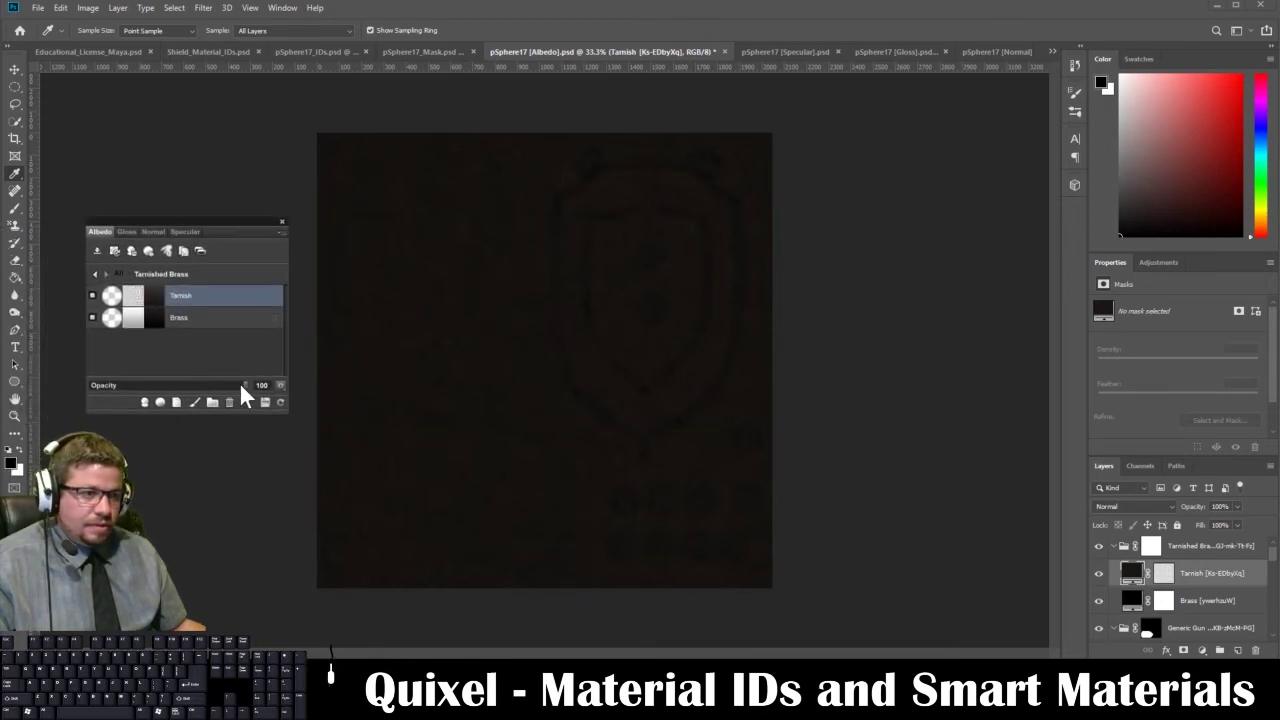
Go back to the list of all material groups and assign Tarnished Brass to the red FF0000 material ID
click(95, 274)
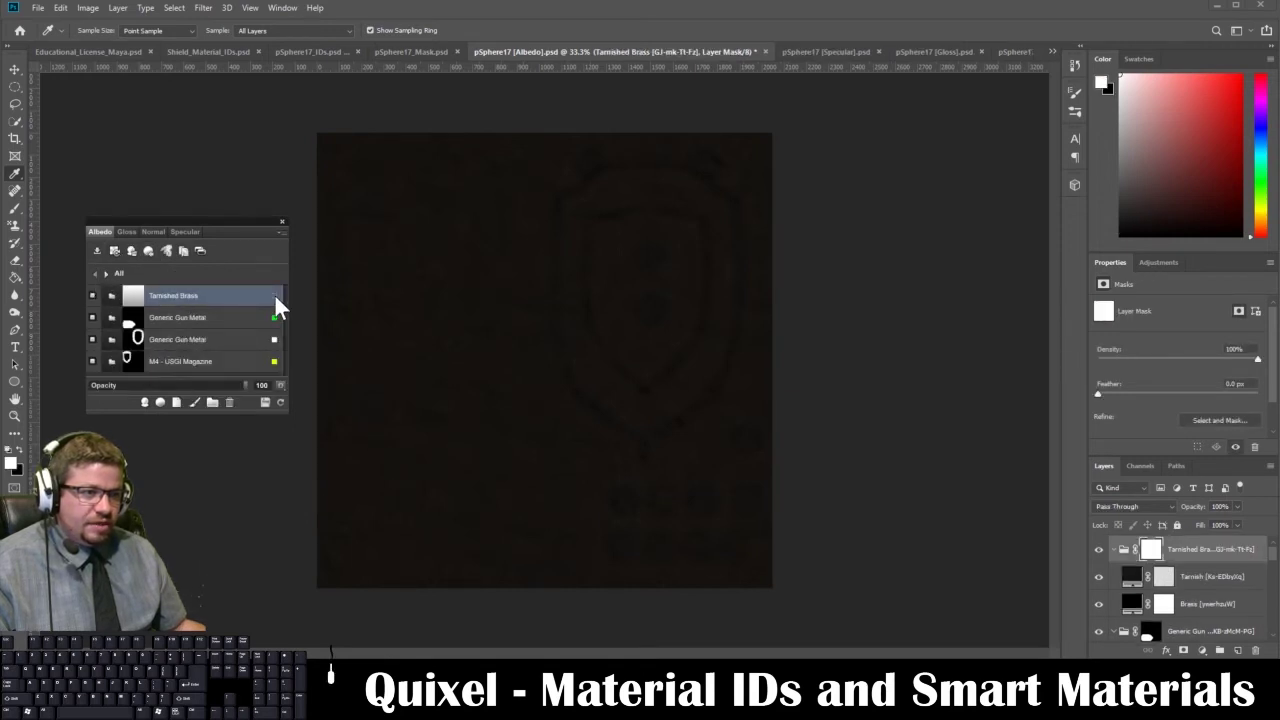
click(273, 297)
click(214, 322)
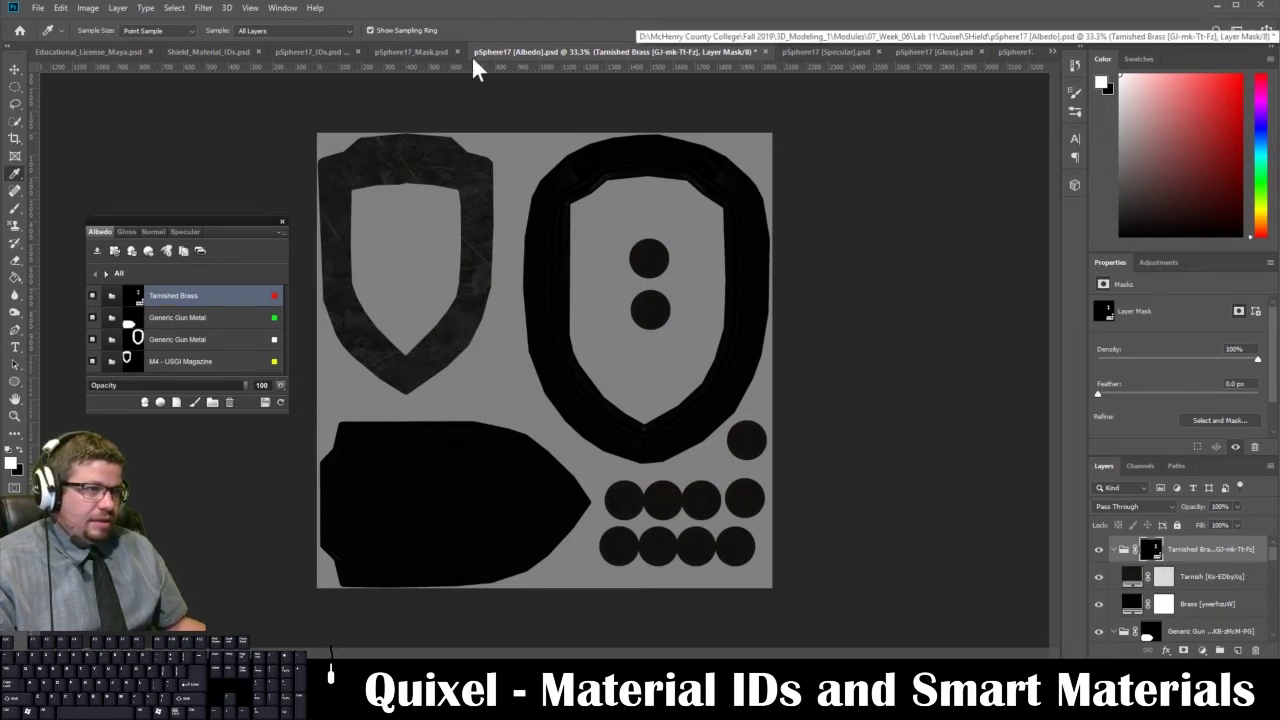
Examine the mask in pSphere17_Mask.psd and the ID colors in pSphere17_IDs.psd, and return to the Albedo document
click(1052, 51)
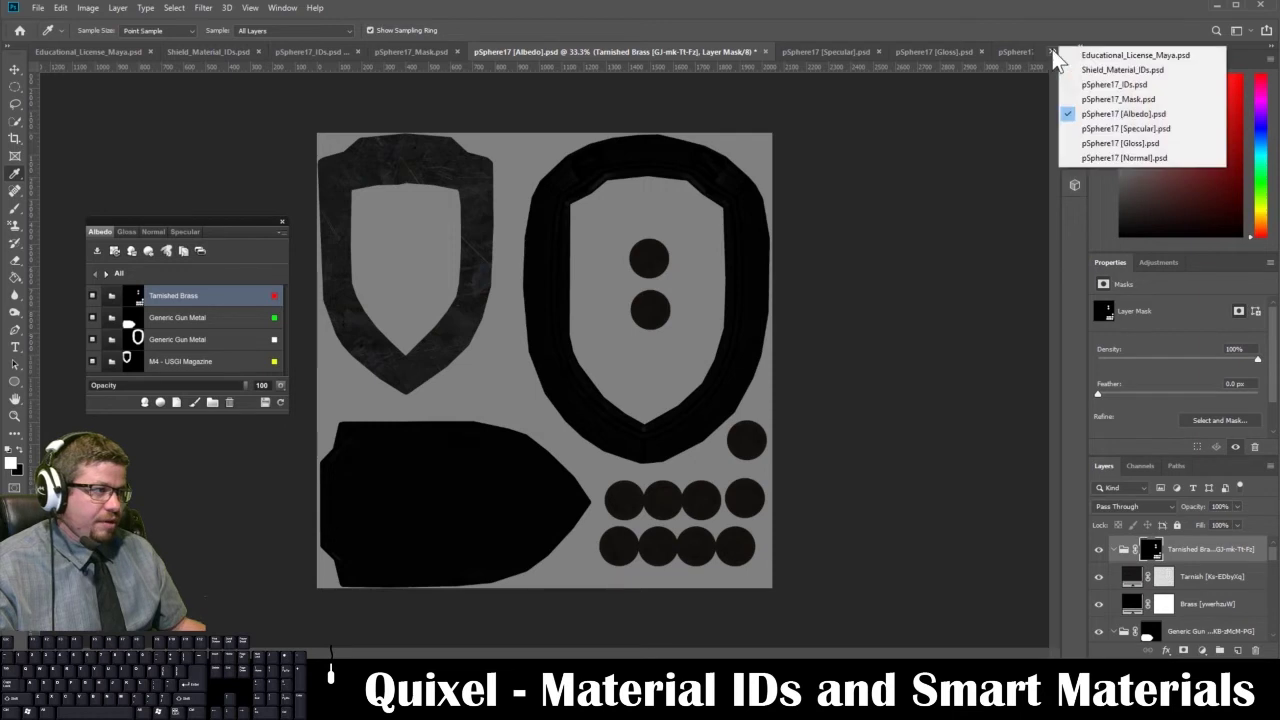
click(1095, 115)
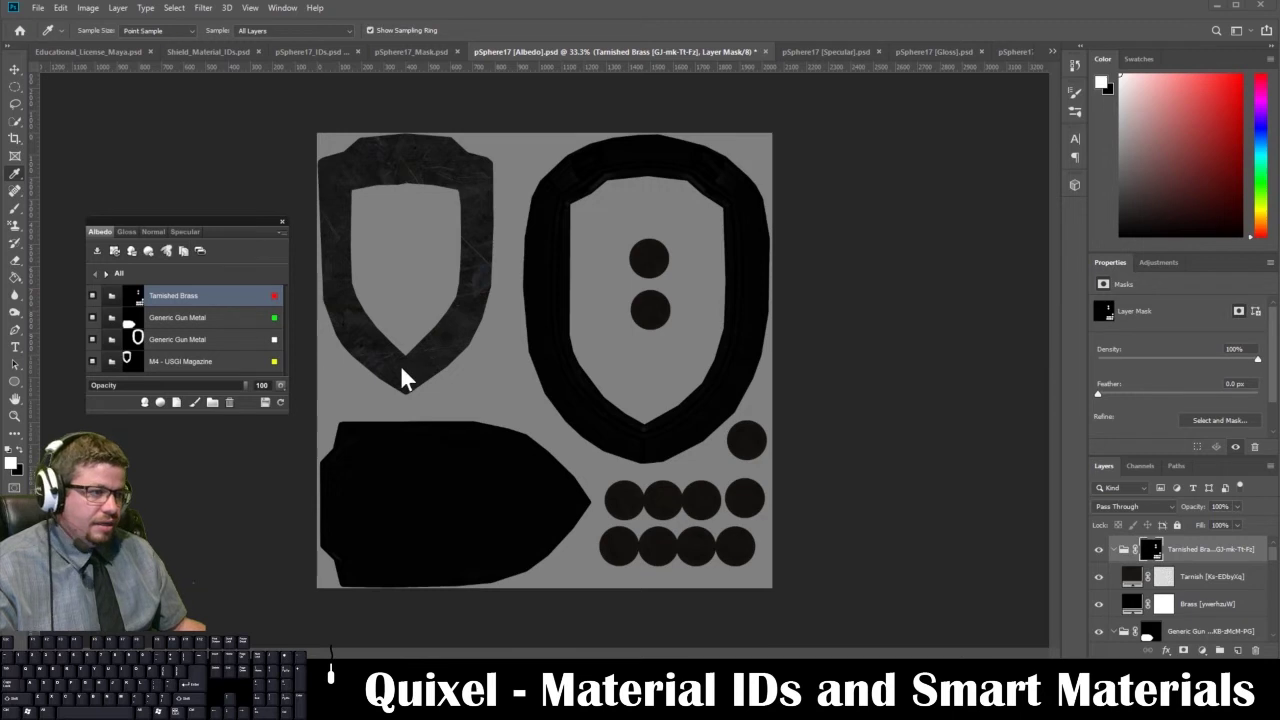
click(403, 51)
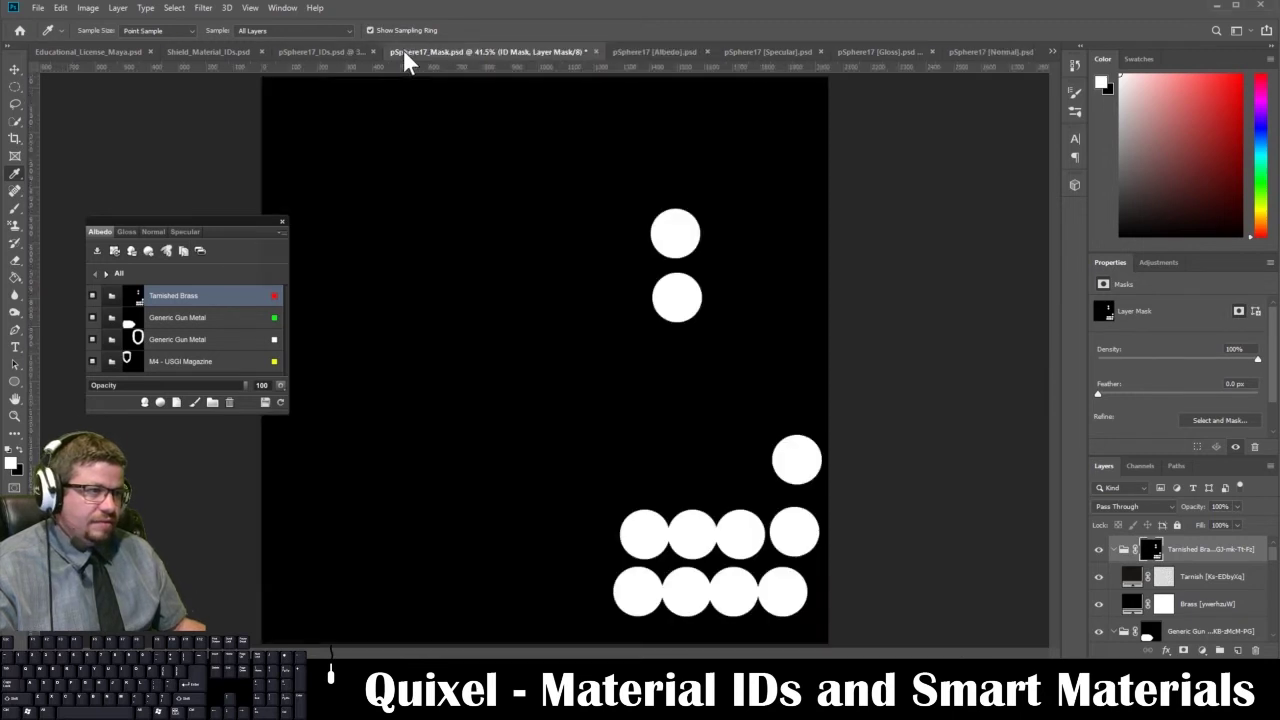
click(338, 55)
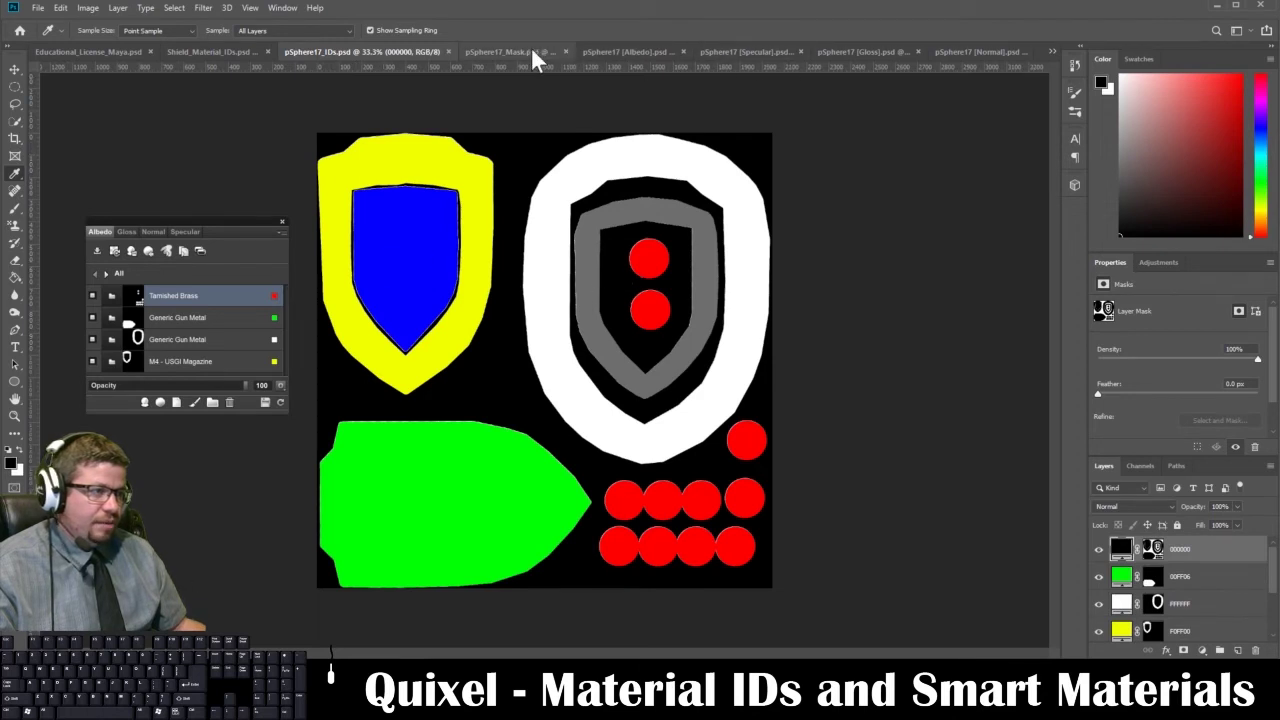
click(495, 51)
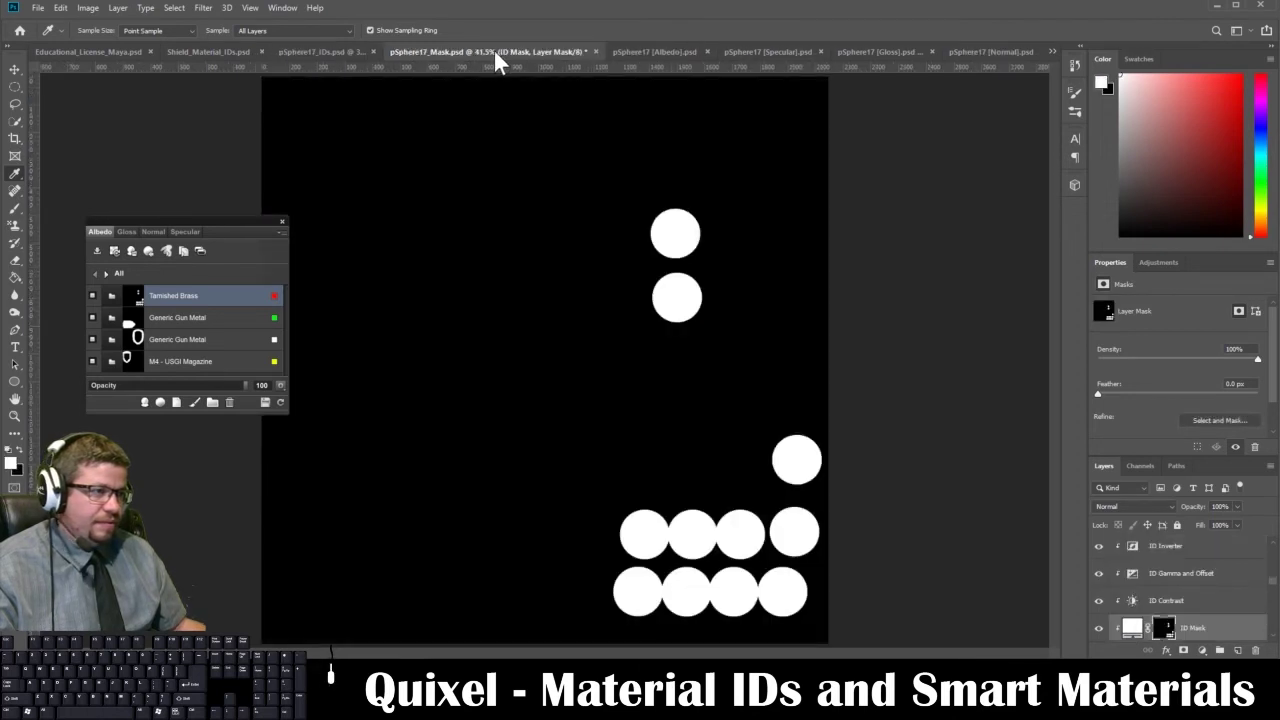
click(674, 52)
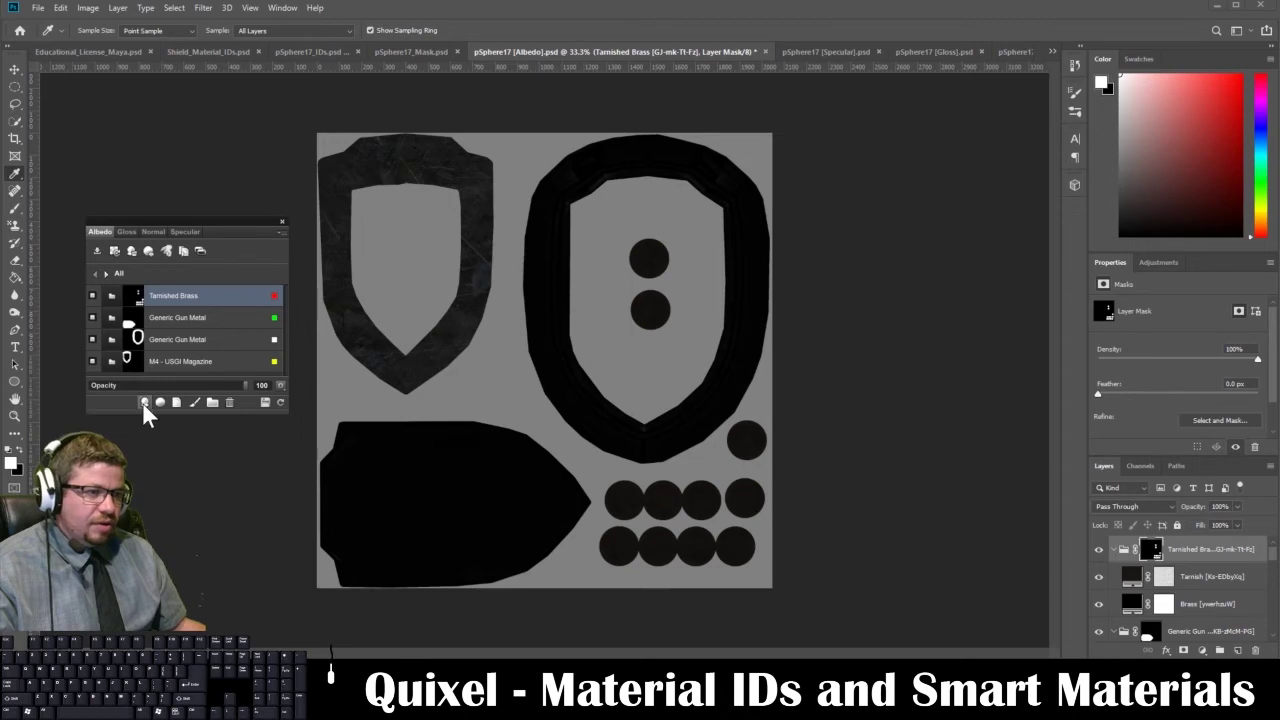
Open the smart material library, browse the 02 - Metal category and create the Copper Bullet material
drag(0, 150, 772, 111)
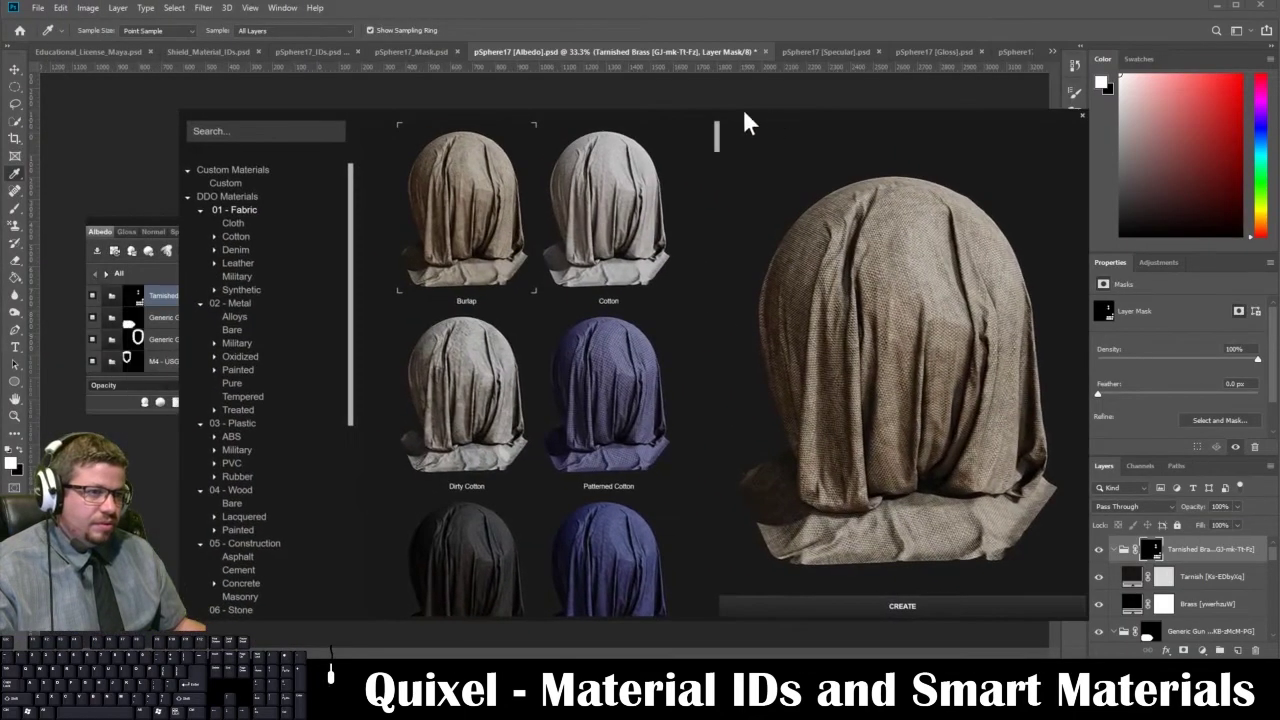
click(242, 305)
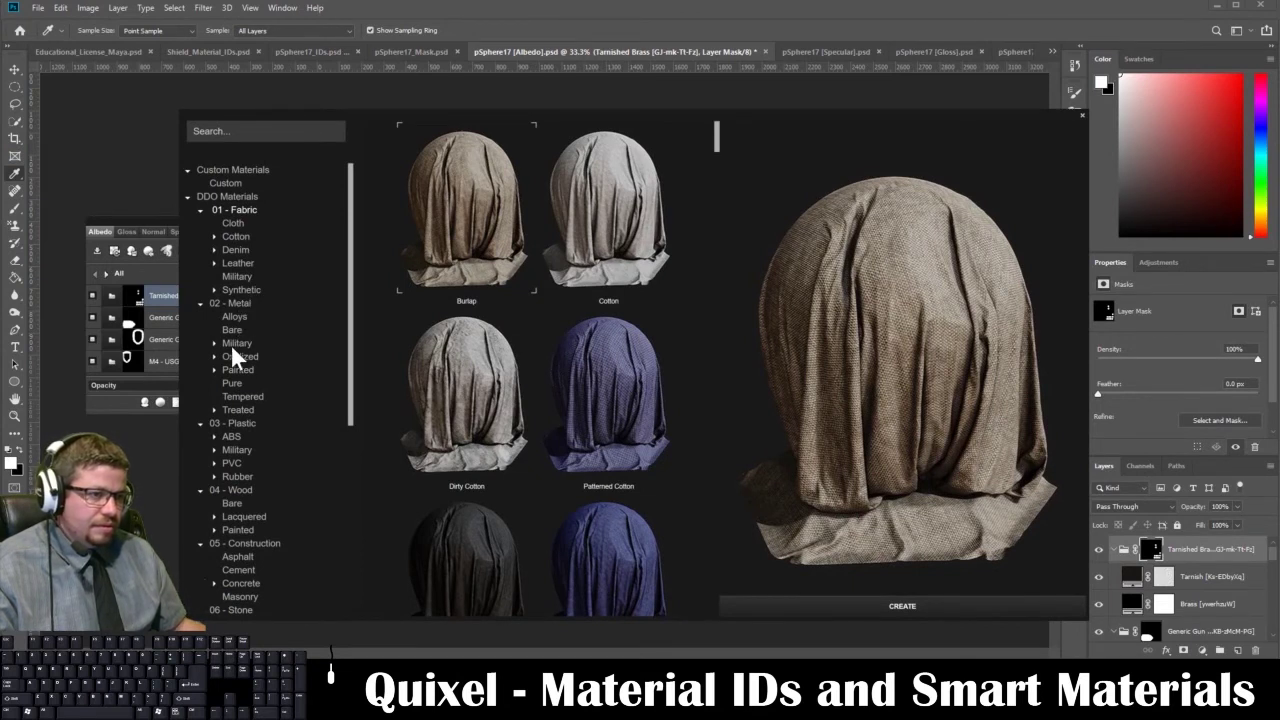
scroll(545, 340, down, 5)
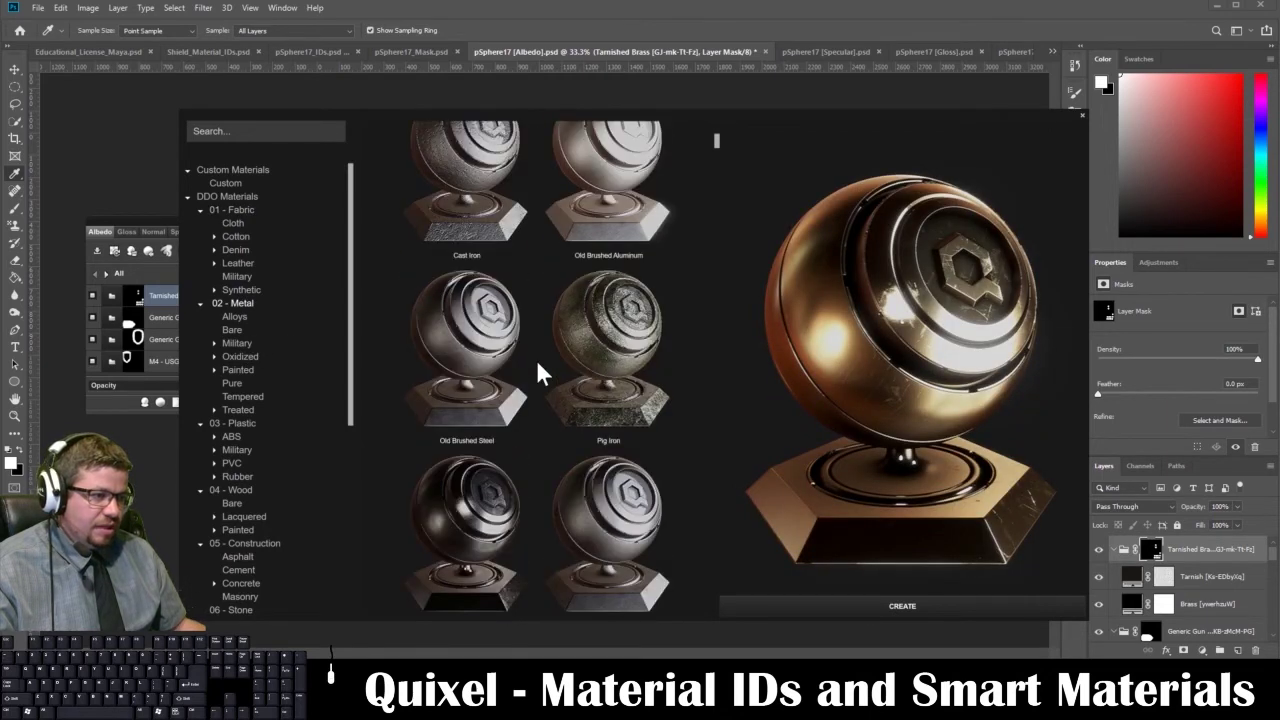
scroll(538, 373, down, 3)
scroll(538, 373, down, 2)
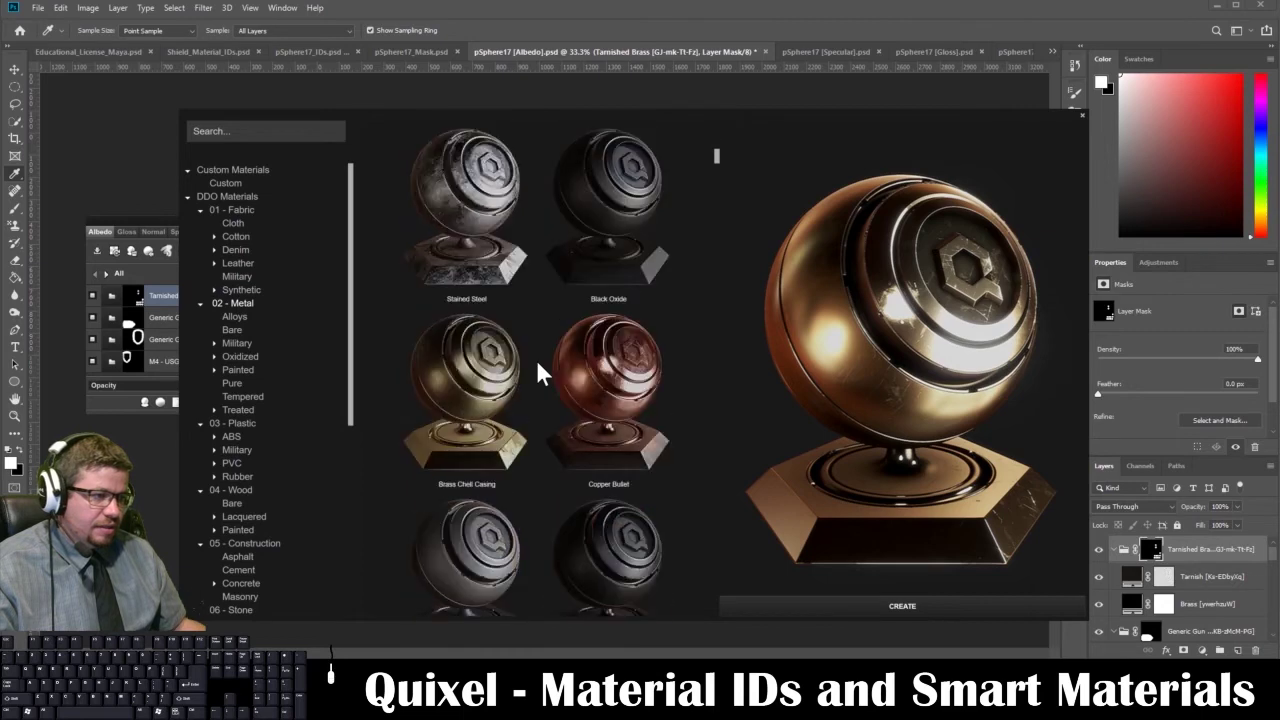
scroll(538, 373, down, 2)
scroll(538, 373, down, 4)
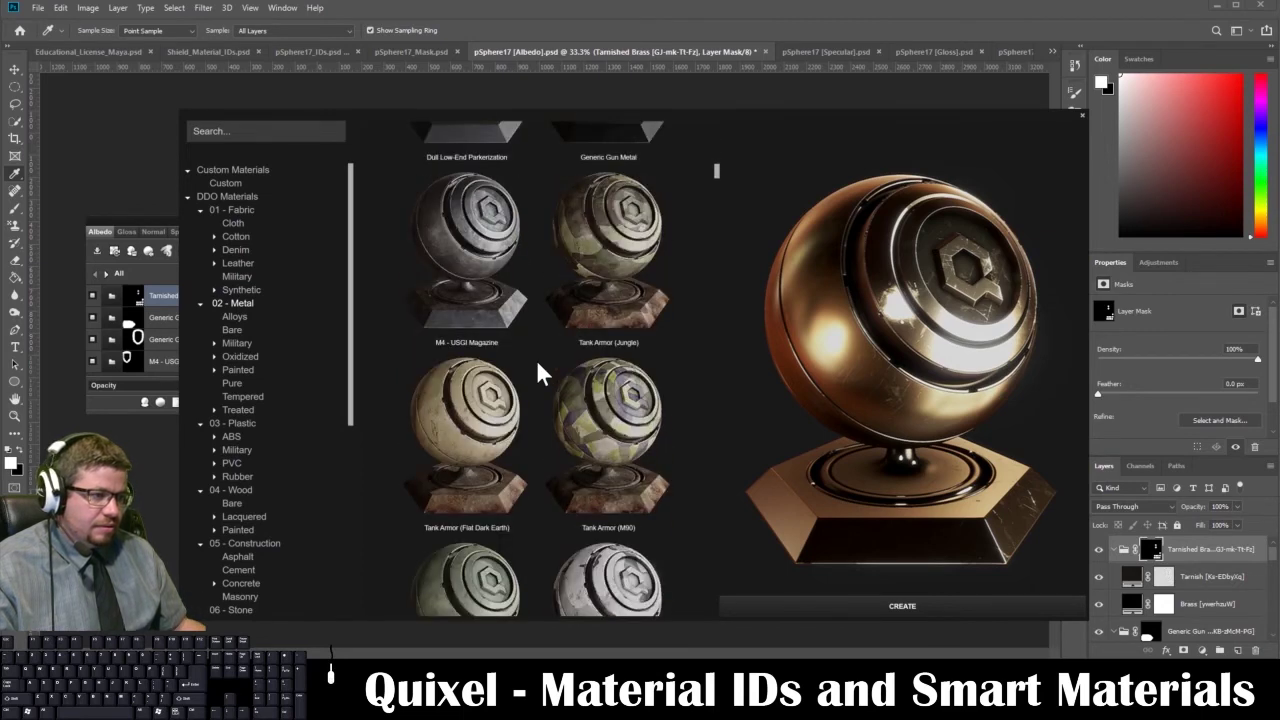
scroll(538, 373, down, 2)
scroll(538, 373, up, 3)
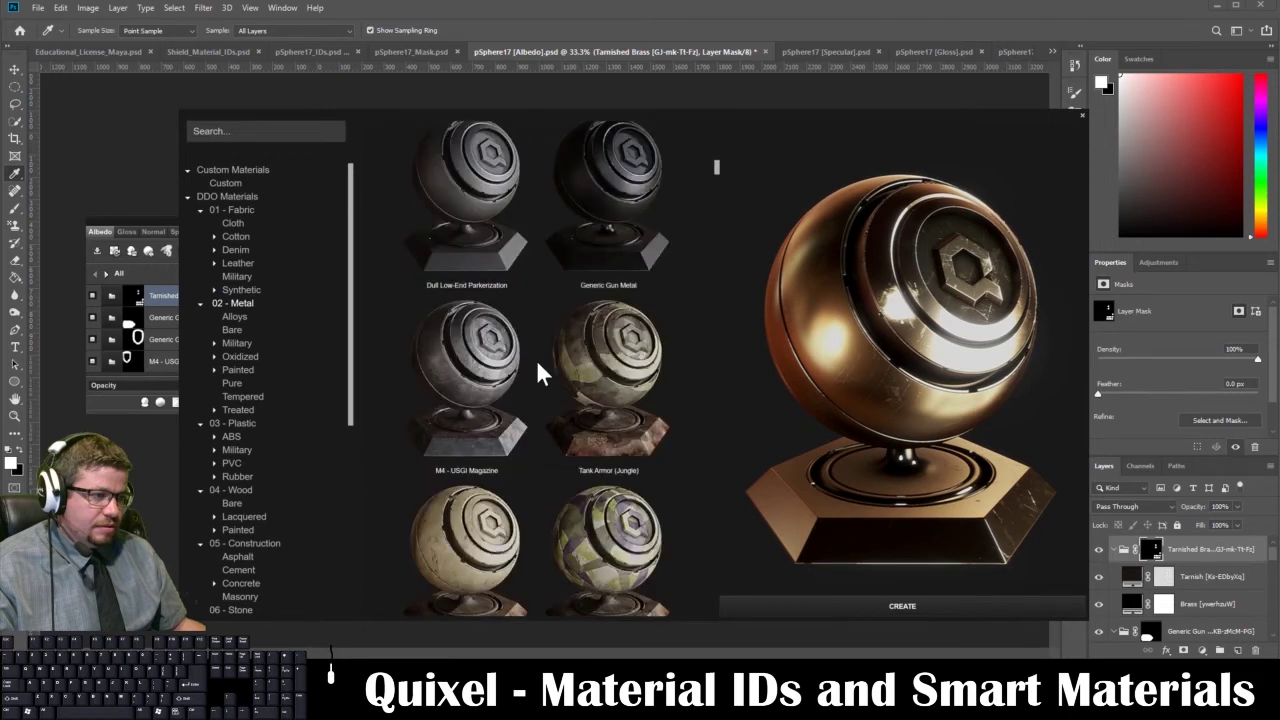
scroll(539, 352, up, 2)
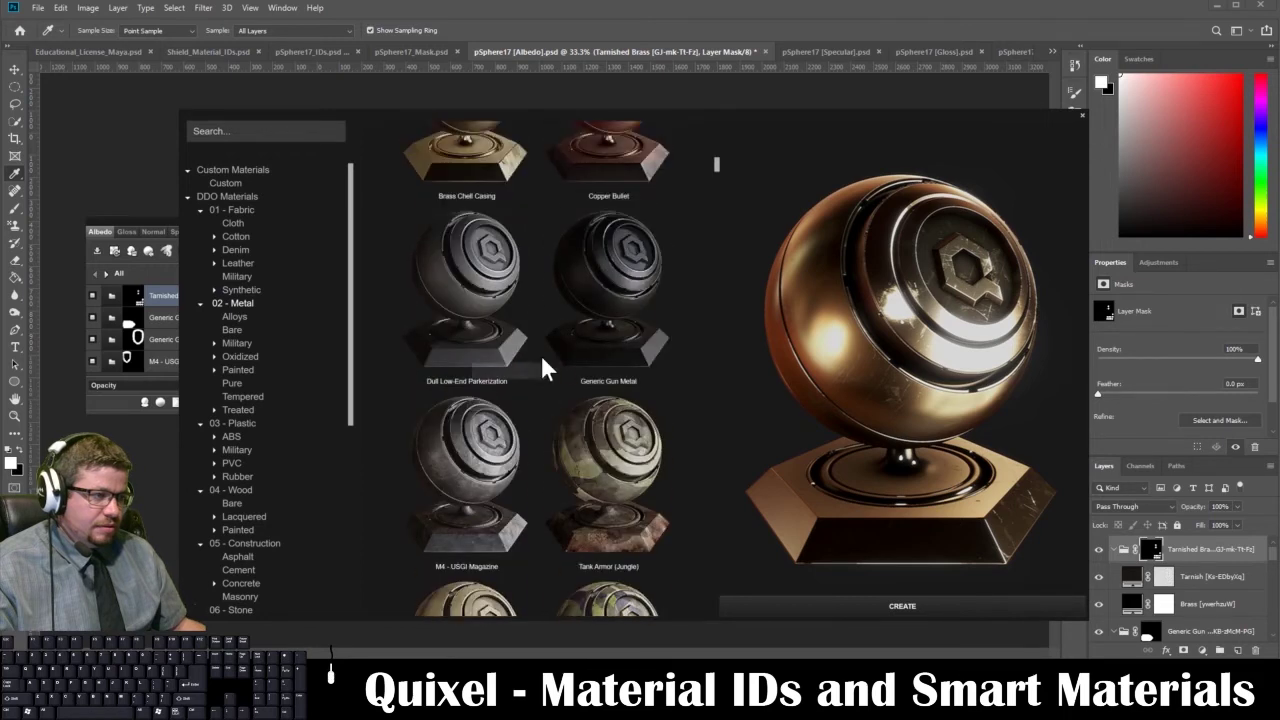
scroll(541, 360, up, 2)
click(603, 318)
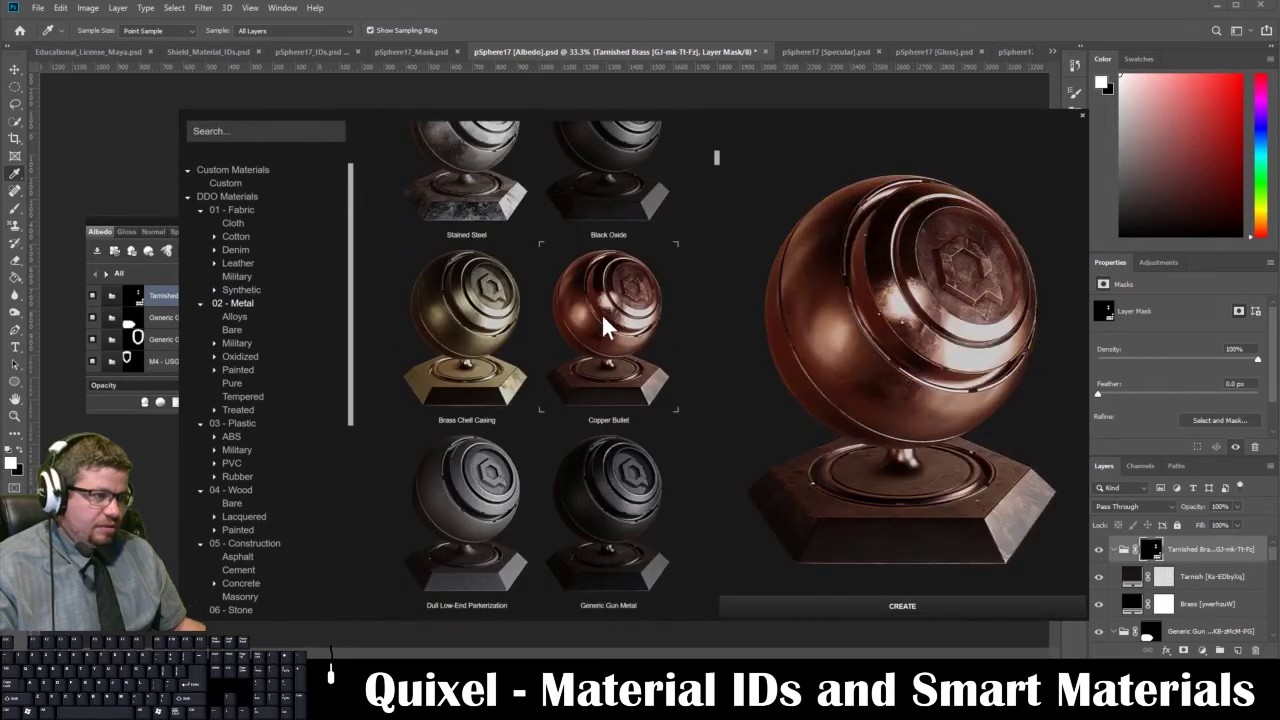
click(907, 605)
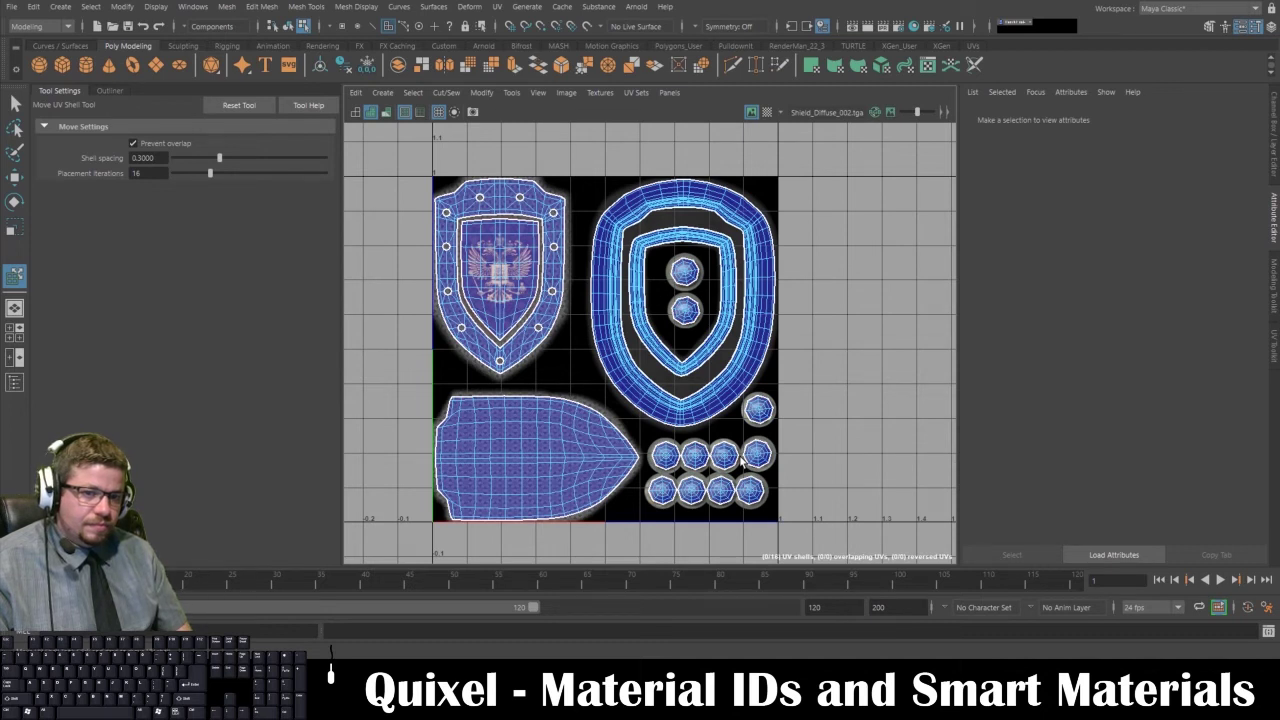
Return to Photoshop, shift the Albedo layer window slightly and assign the Copper Bullet group to the blue material ID
key(alt+Tab)
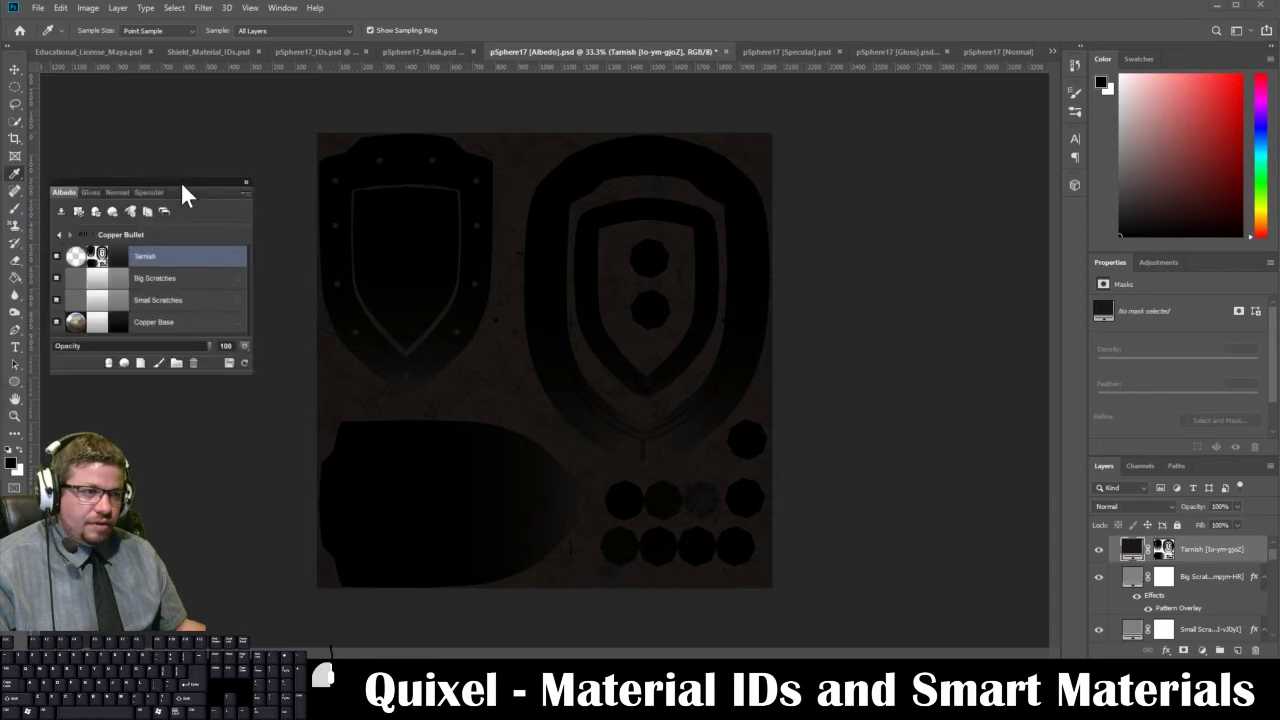
drag(181, 183, 209, 190)
click(85, 243)
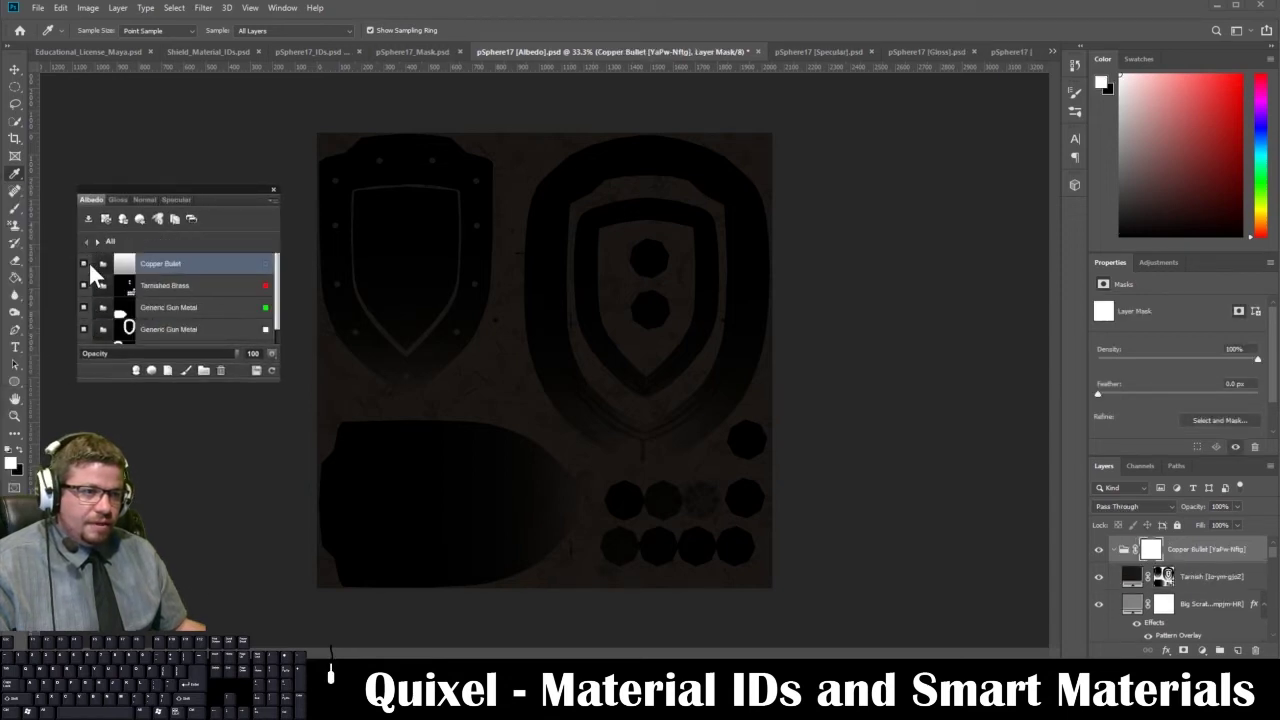
click(265, 262)
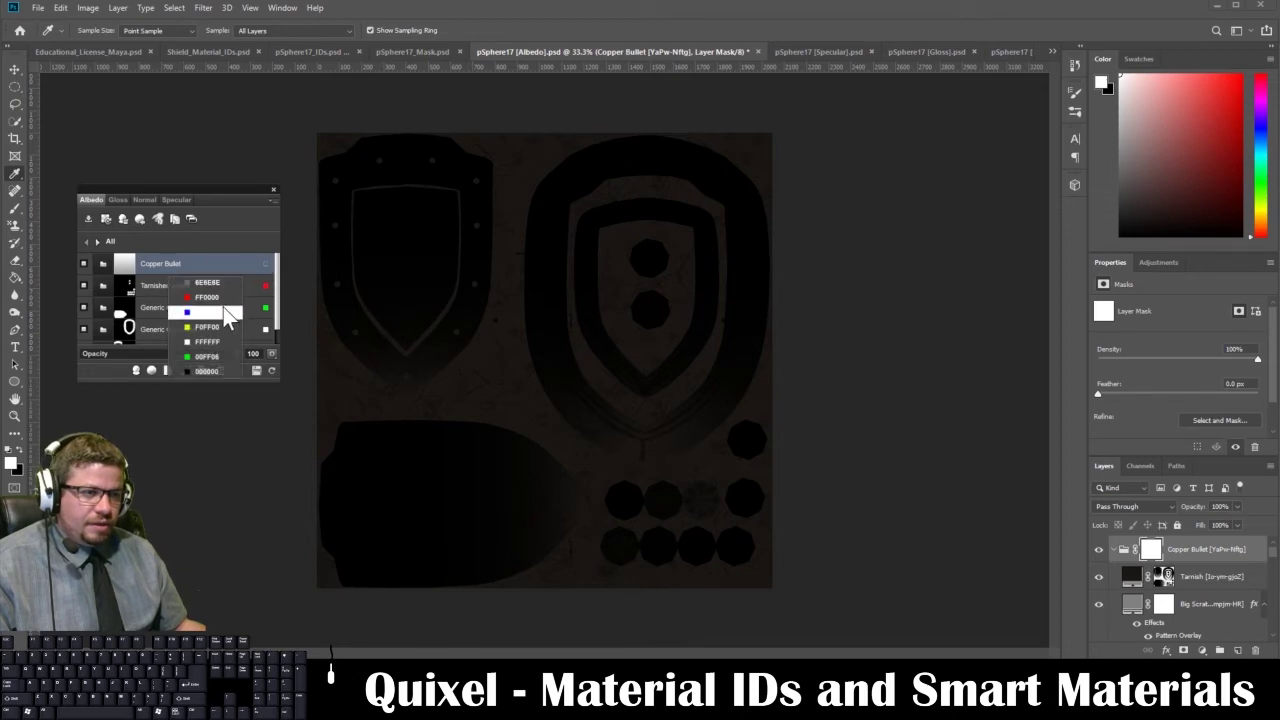
key(alt+Tab)
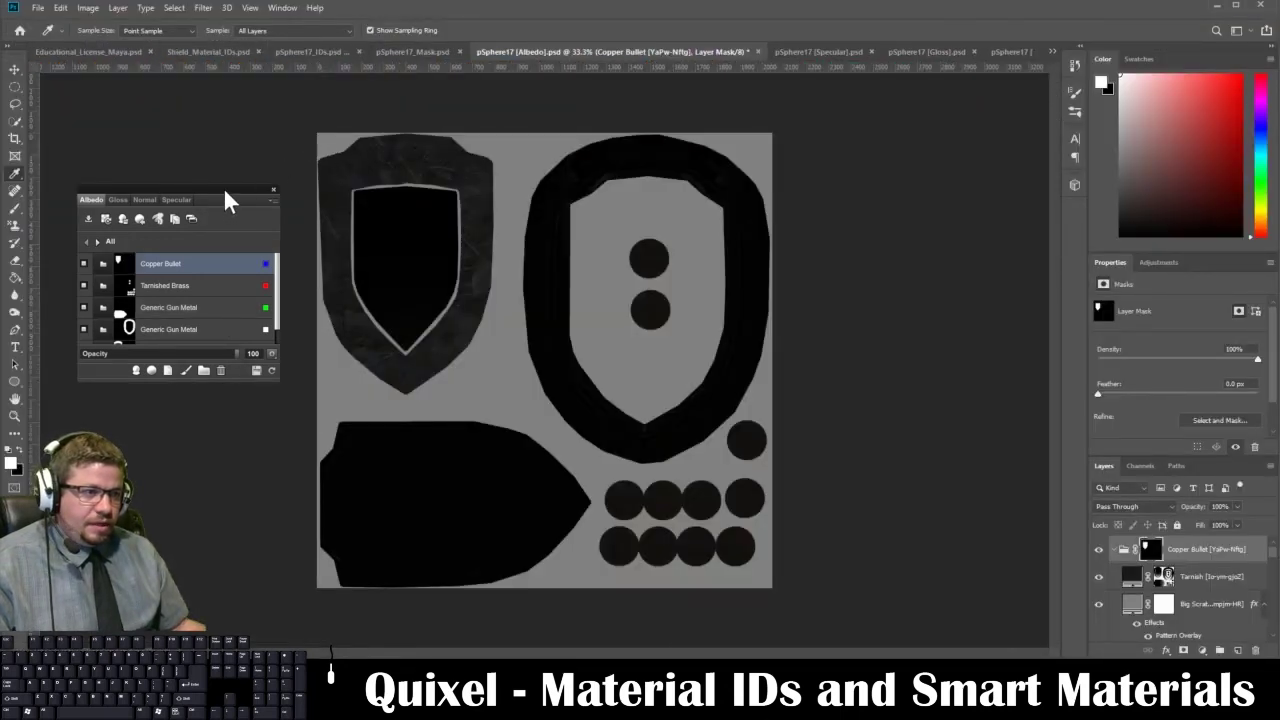
Check the color regions in pSphere17_IDs.psd against the material groups listed for the Albedo document
click(421, 51)
click(310, 51)
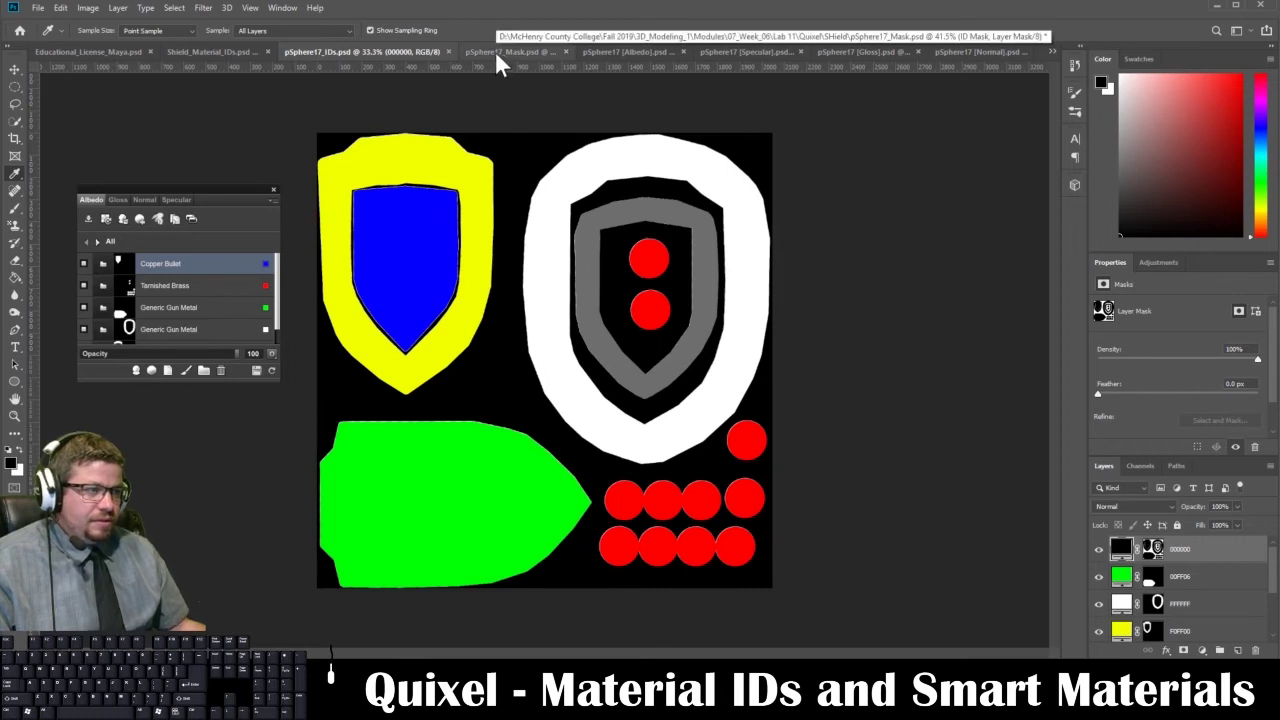
click(626, 52)
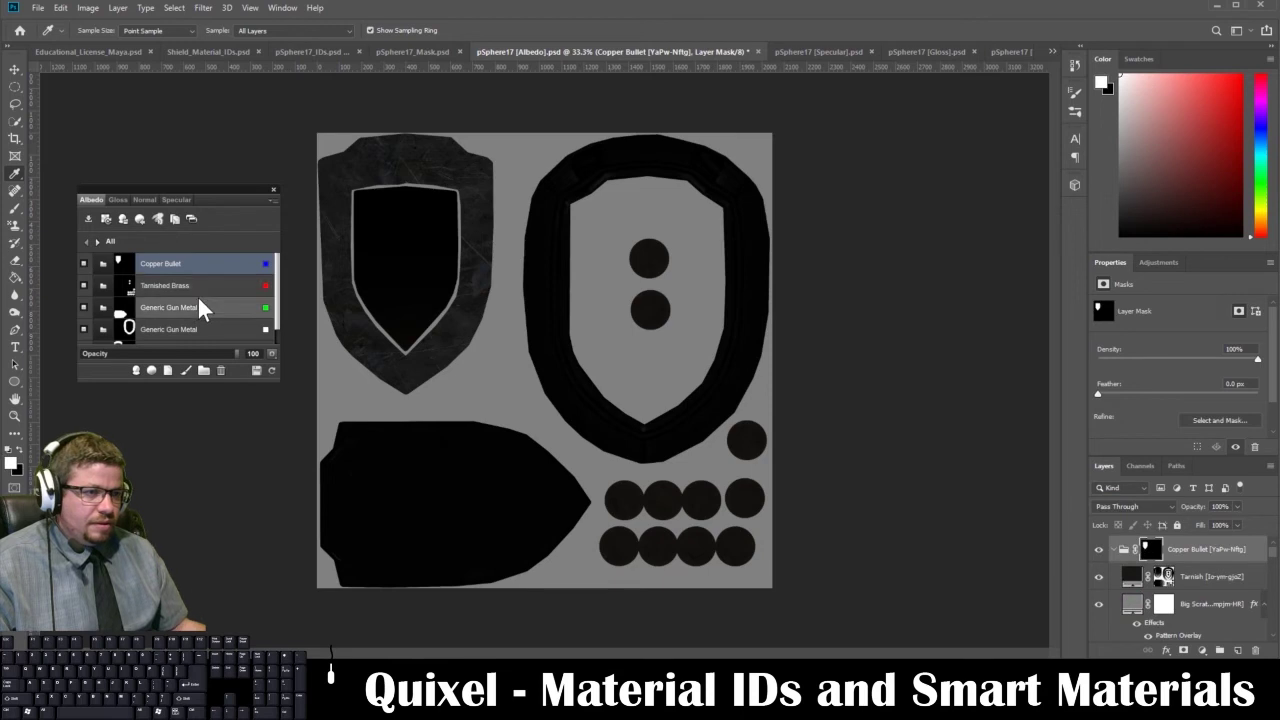
scroll(197, 305, down, 1)
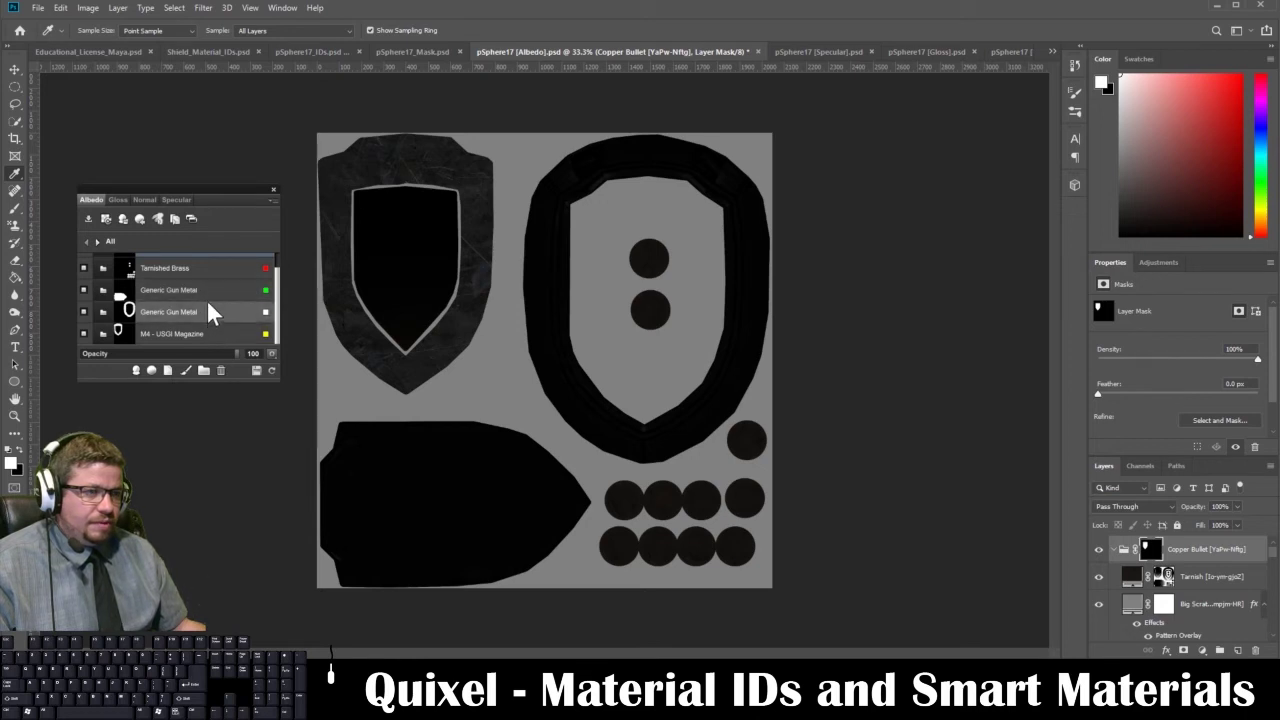
scroll(206, 299, up, 1)
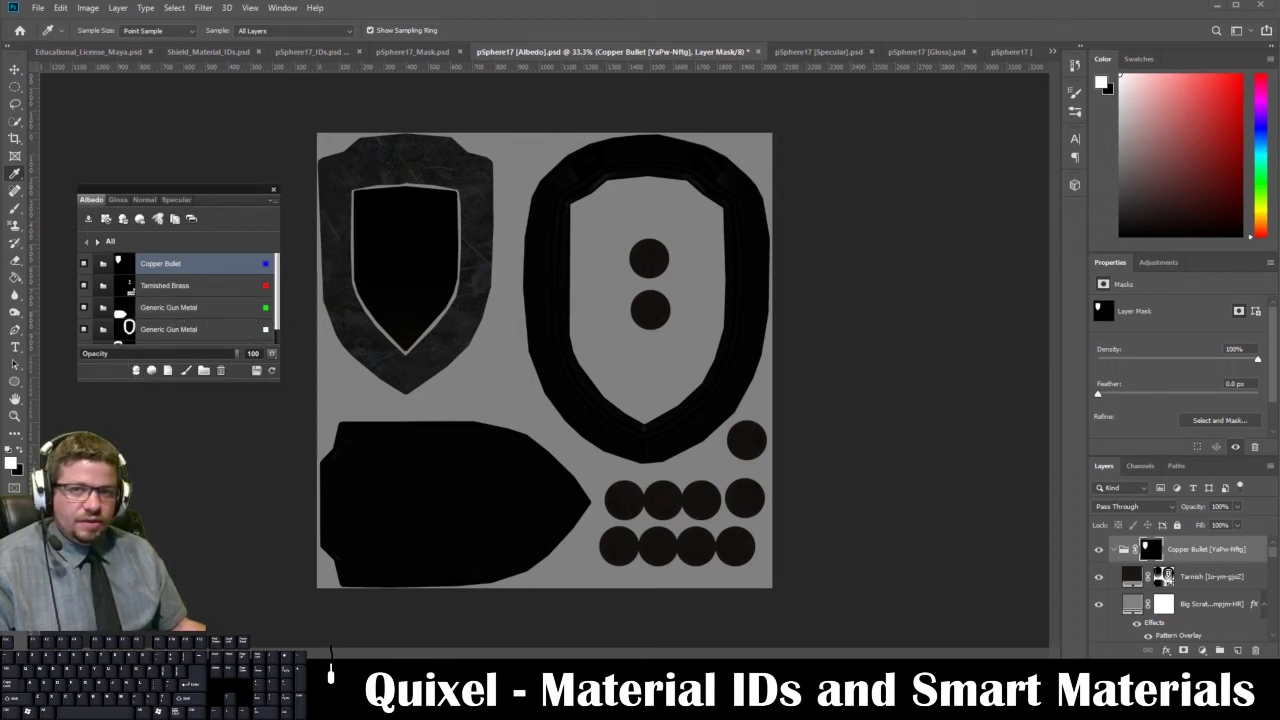
Open the smart material library, browse the 02 - Metal category and create another Generic Gun Metal material
drag(2, 240, 845, 70)
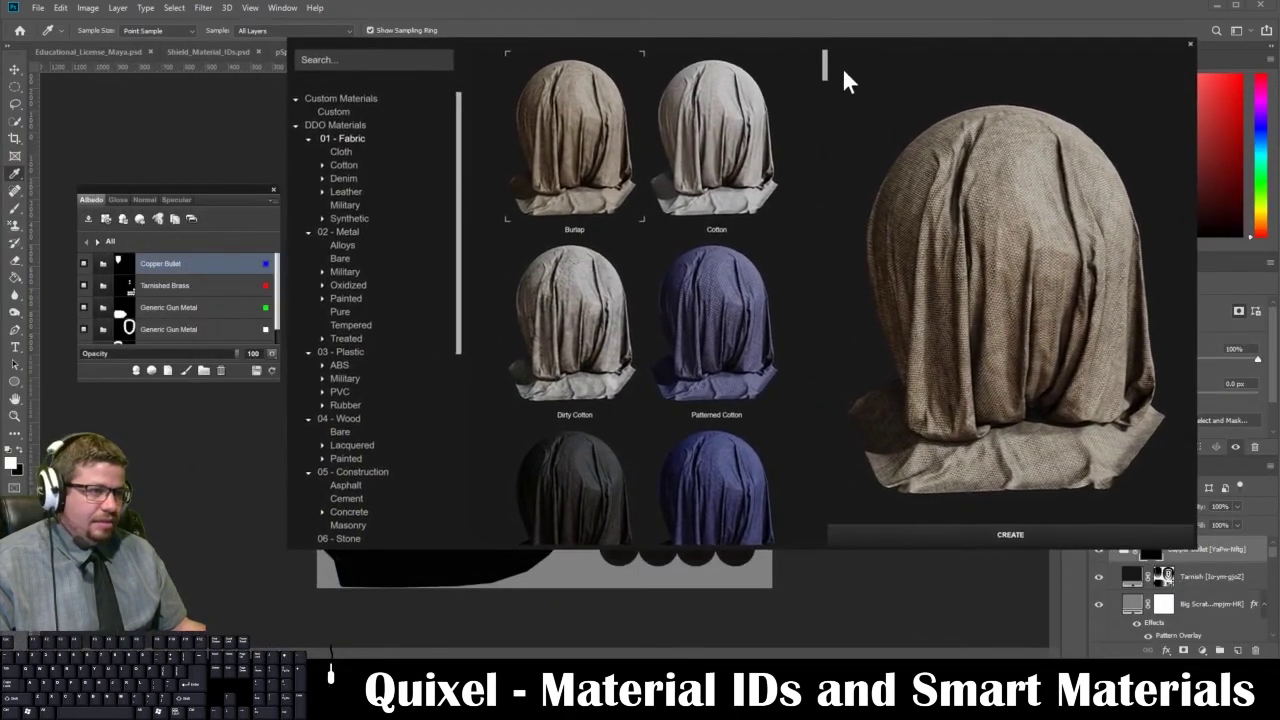
click(351, 230)
scroll(675, 341, down, 1)
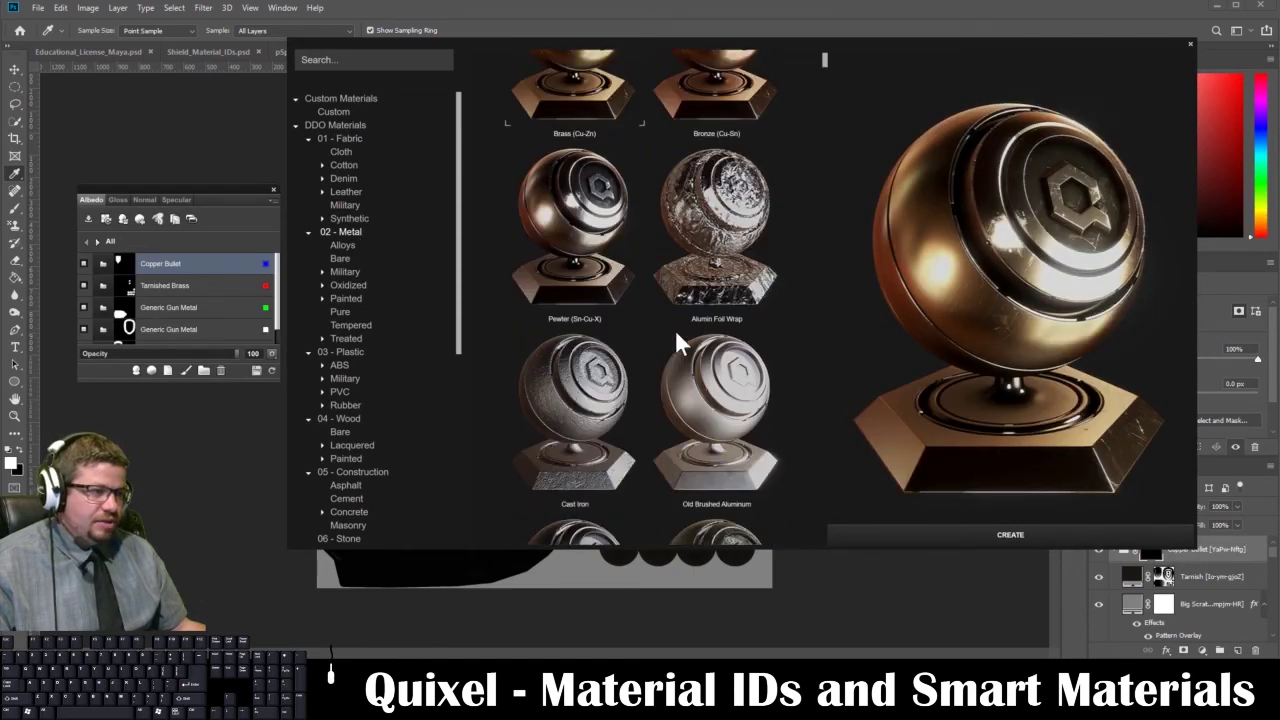
scroll(676, 338, down, 8)
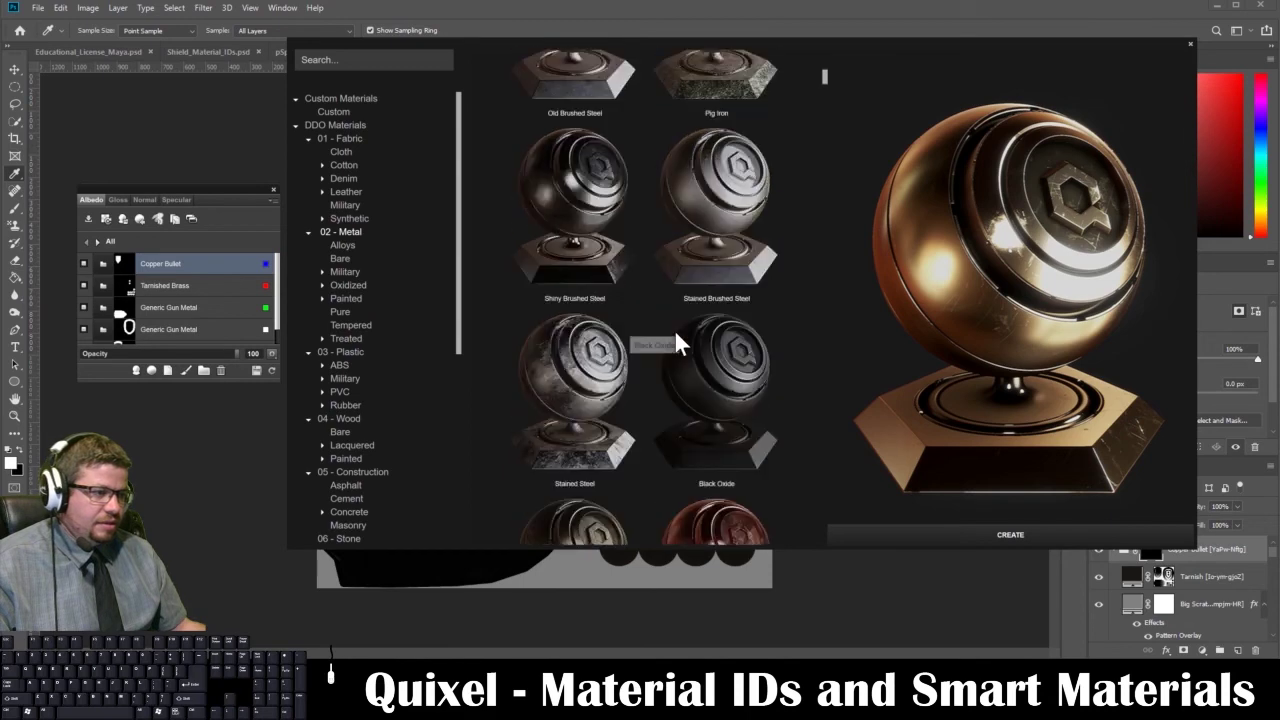
scroll(648, 336, down, 4)
scroll(644, 332, down, 2)
click(736, 368)
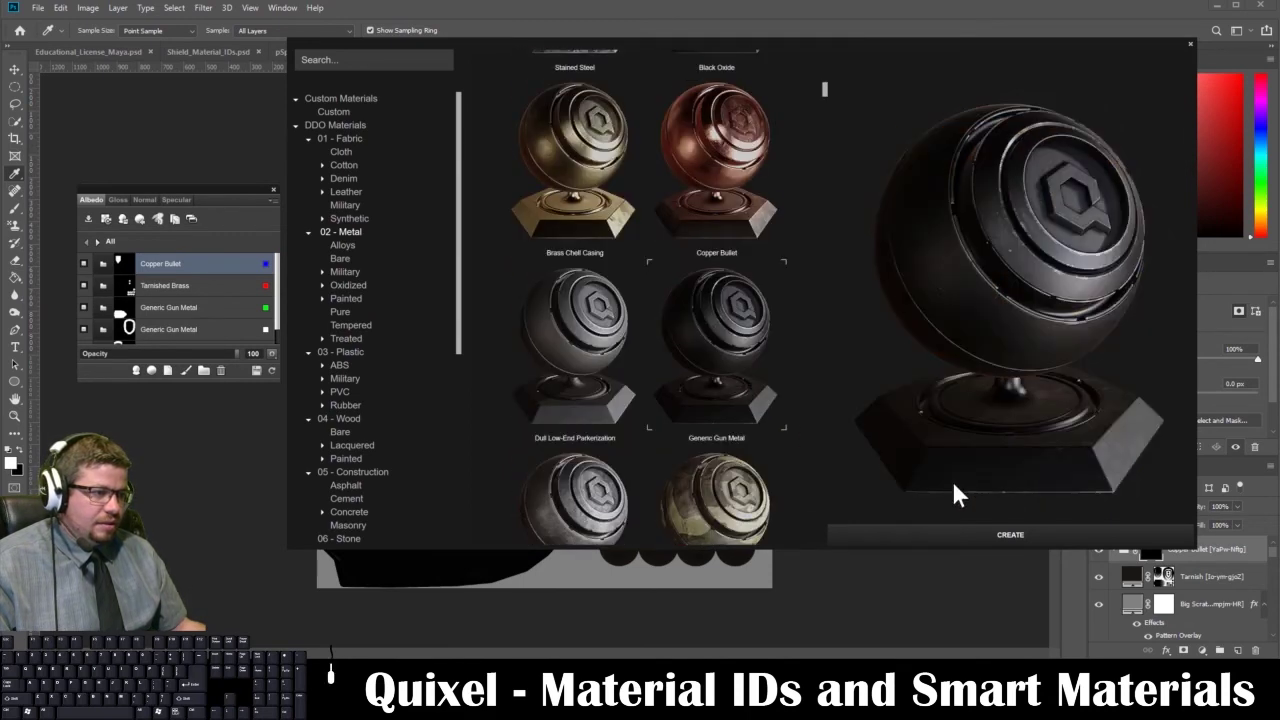
click(934, 532)
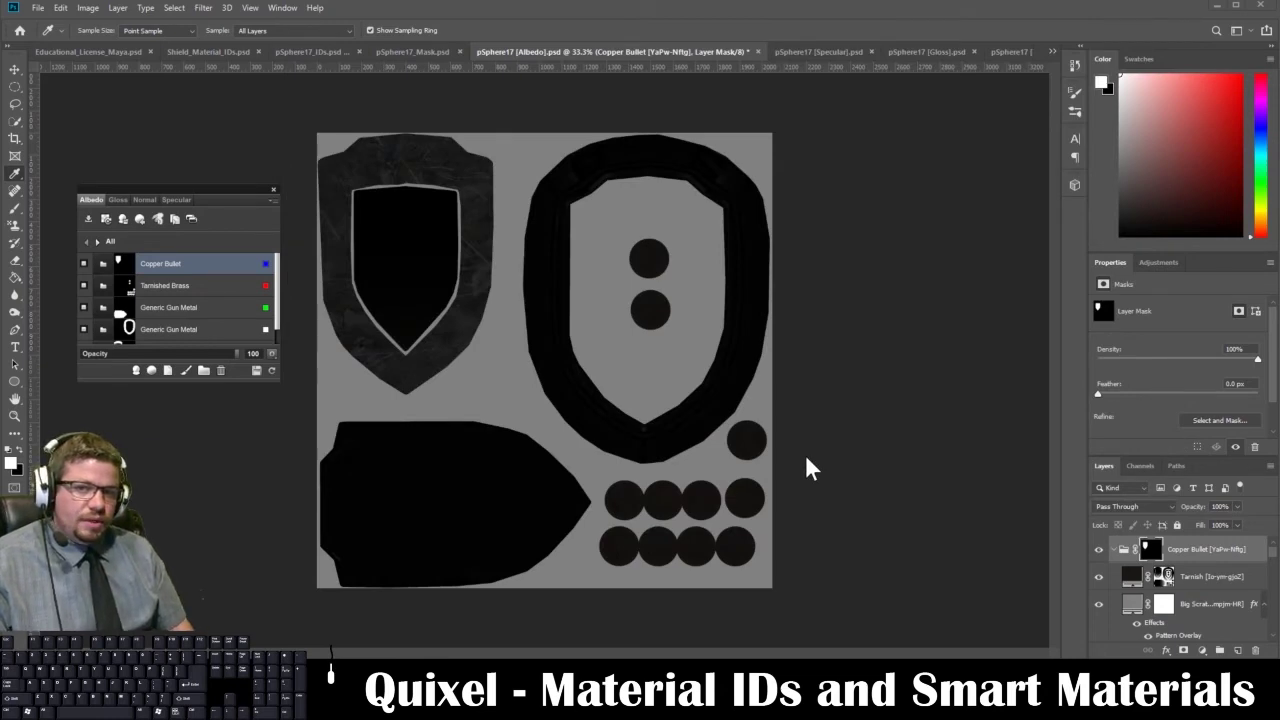
Return to Photoshop, show all material groups for the Albedo document and assign the new Generic Gun Metal group to the gray material ID
key(alt+Tab)
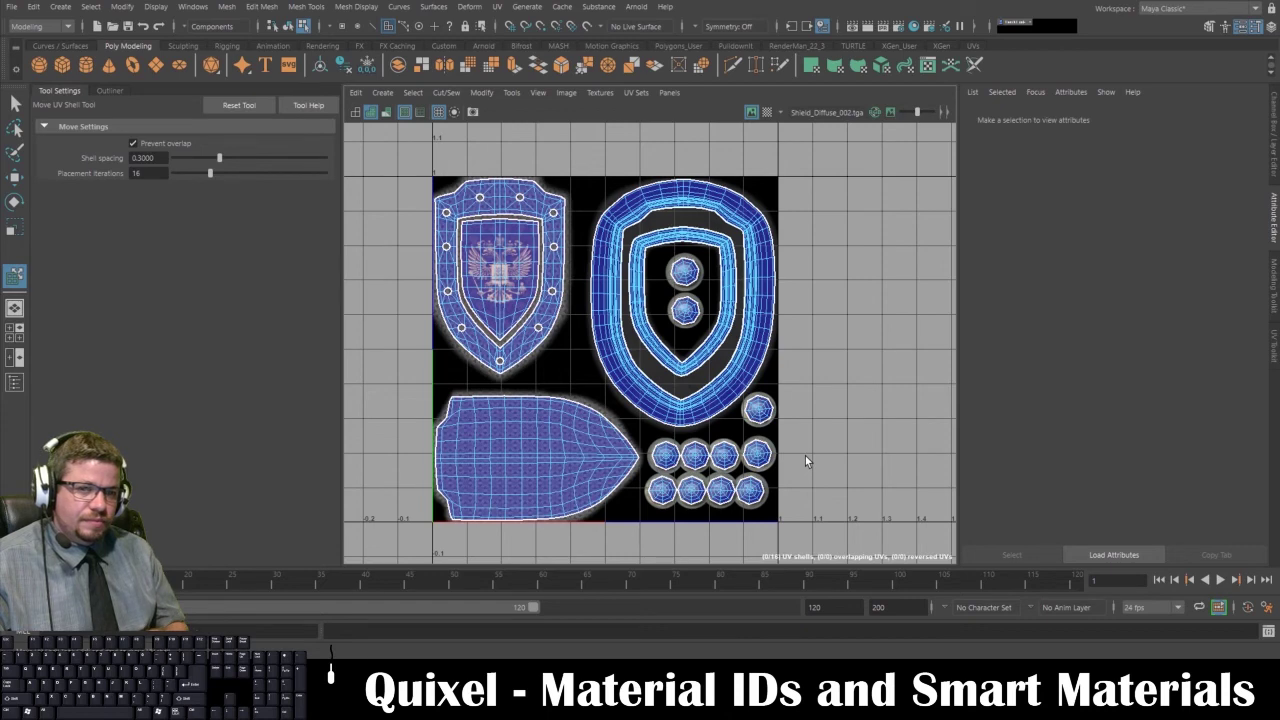
key(alt+Tab)
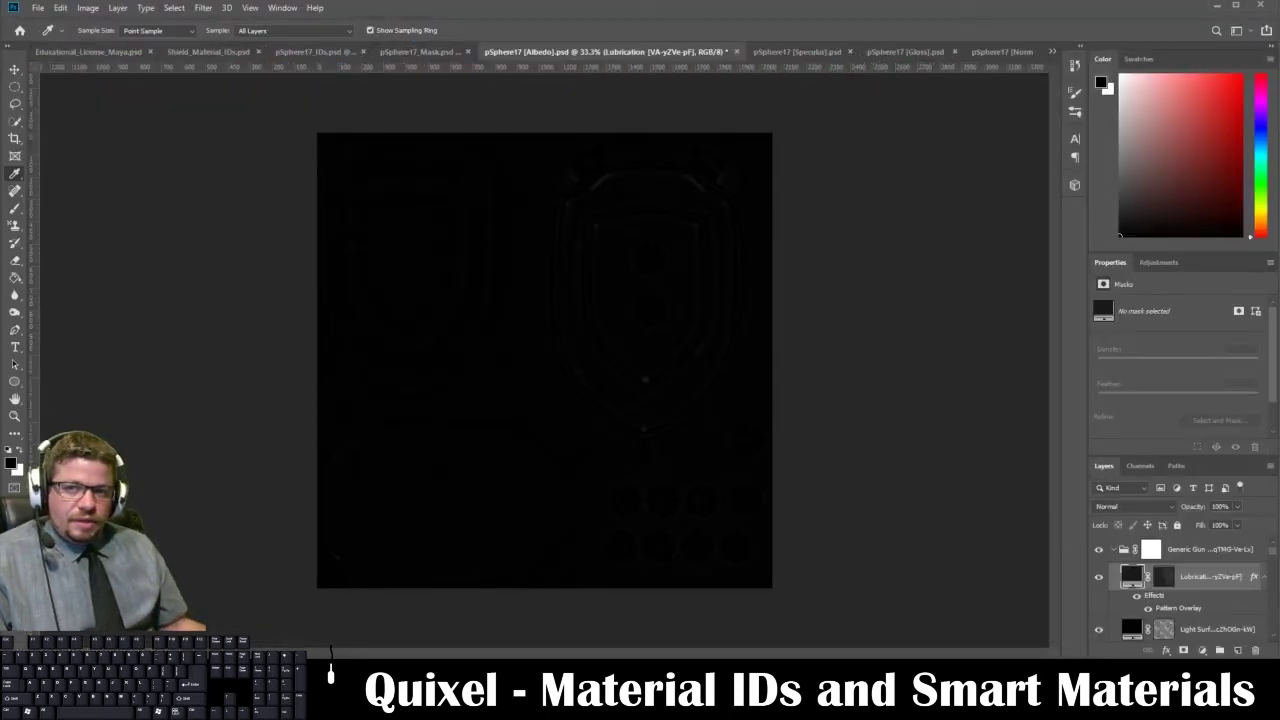
scroll(1180, 590, down, 1)
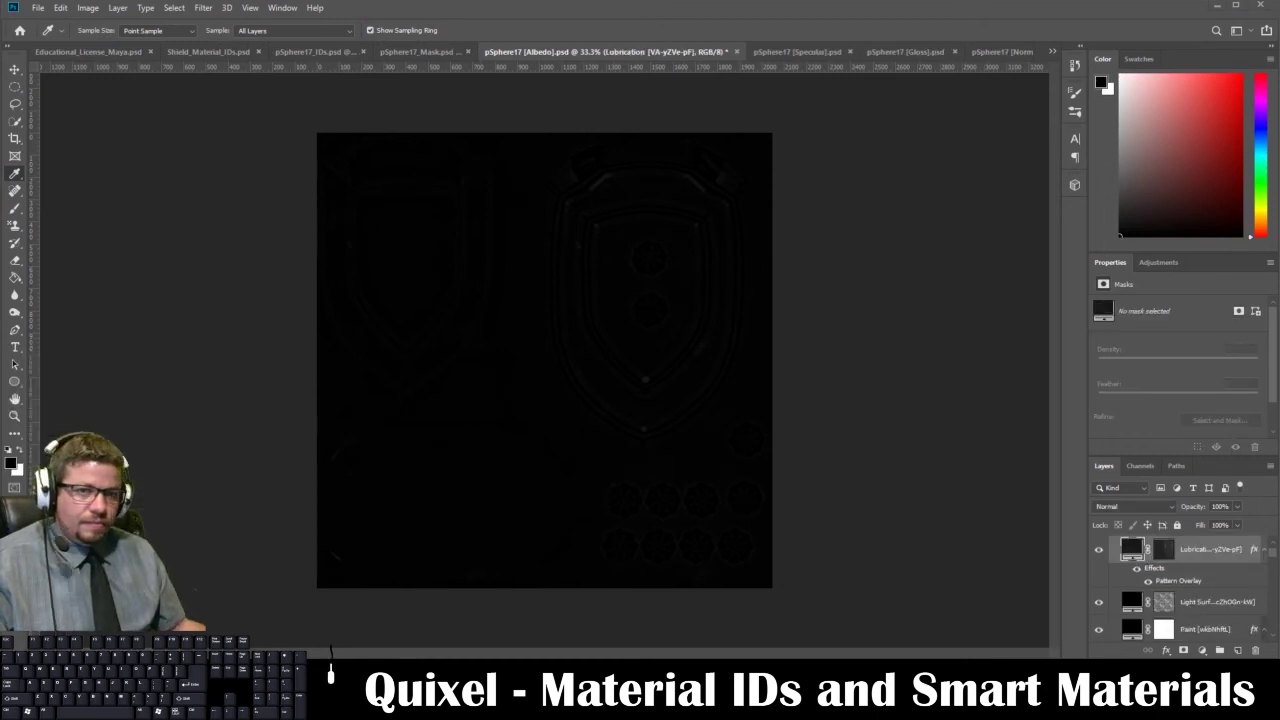
drag(0, 305, 198, 267)
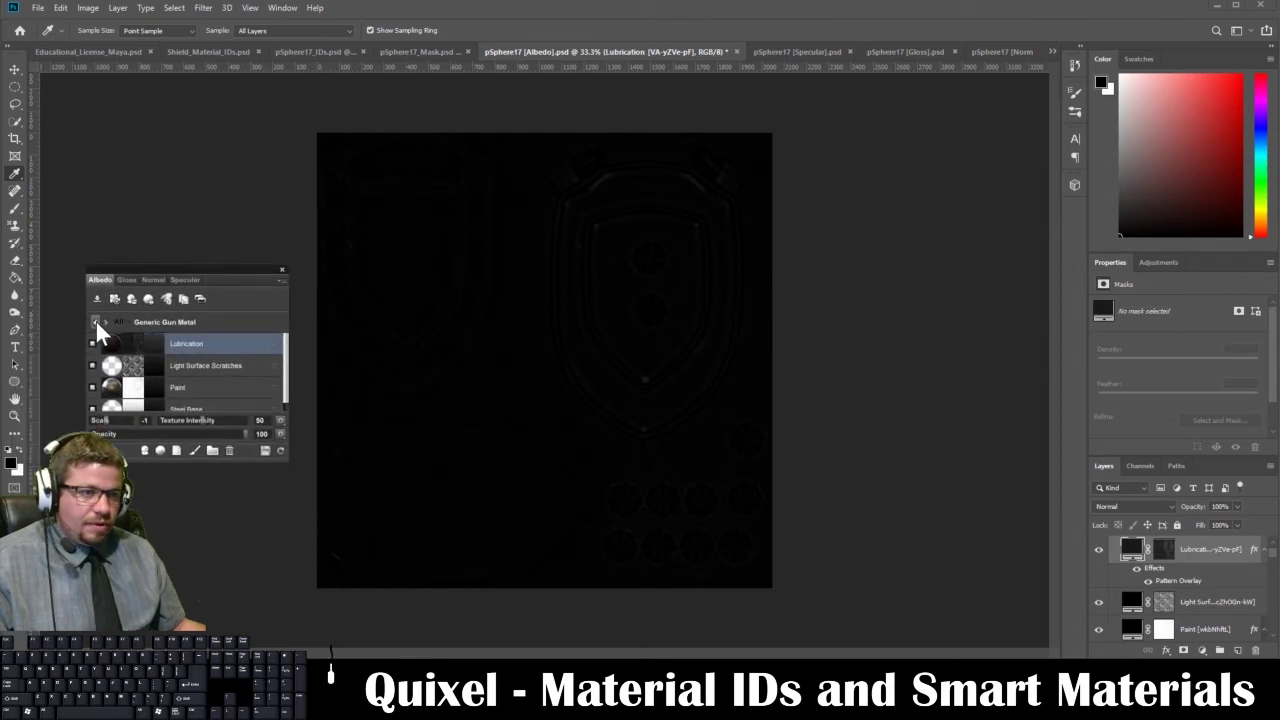
click(95, 322)
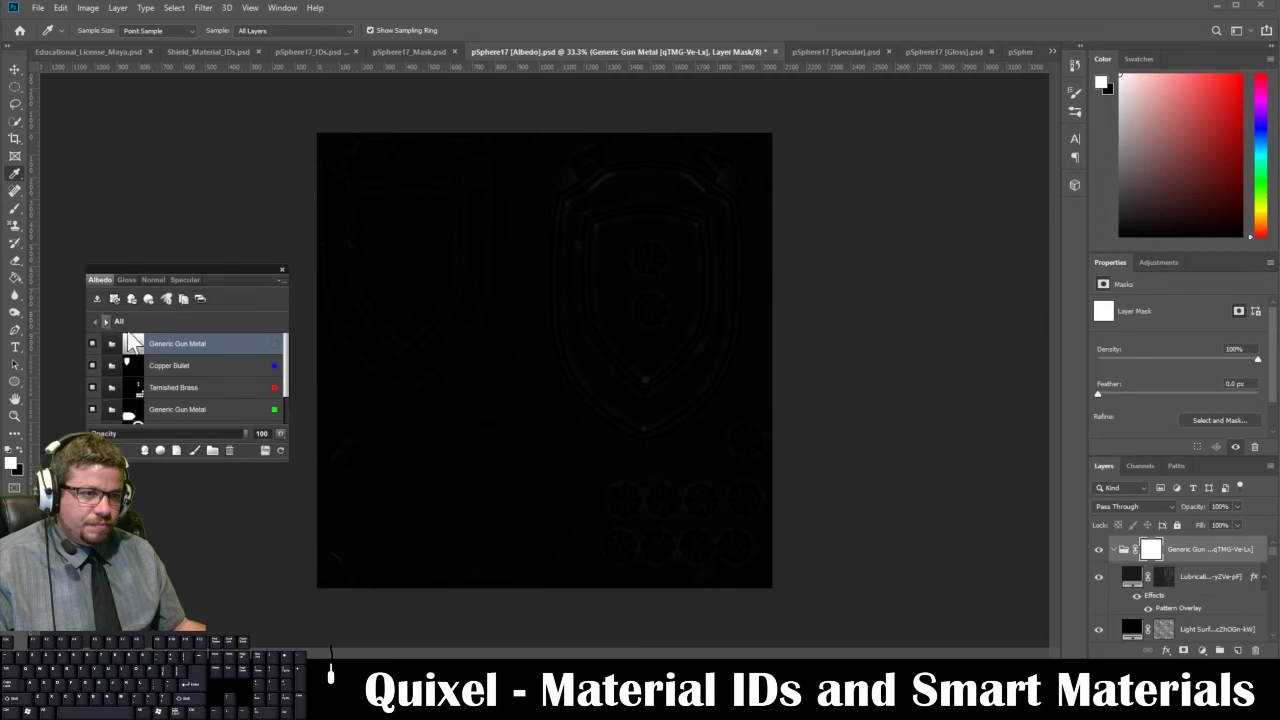
click(268, 345)
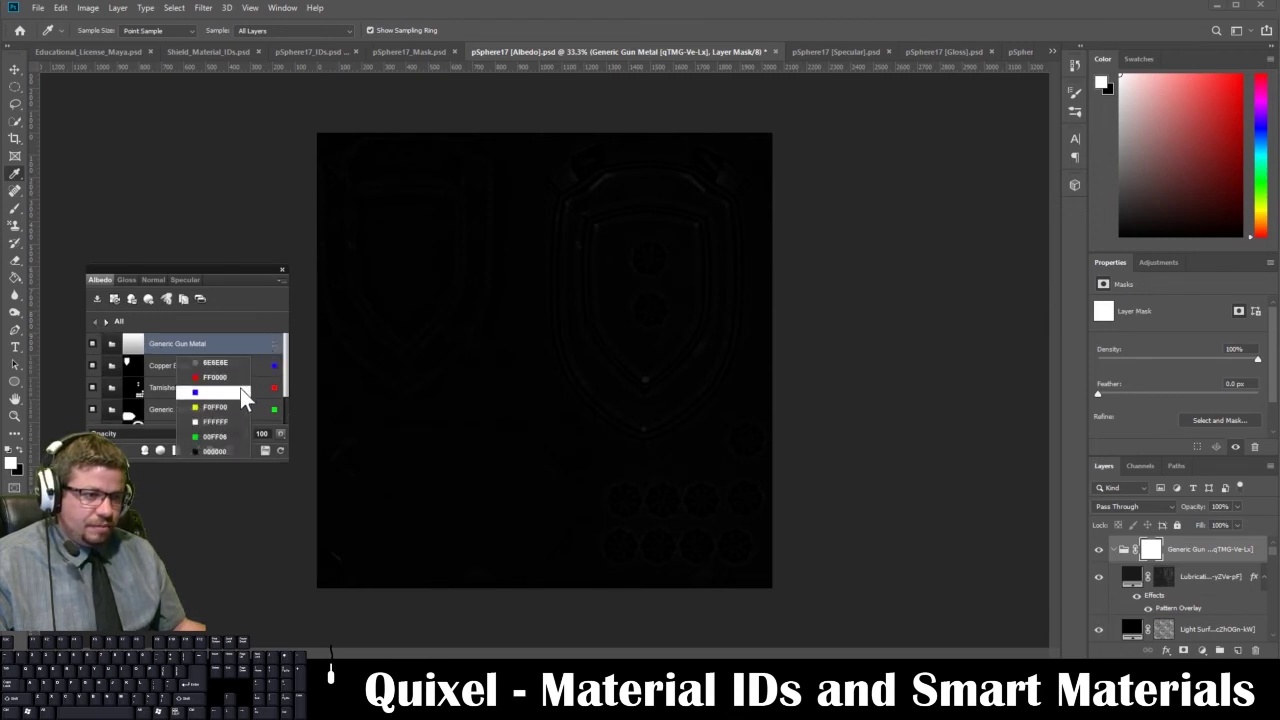
click(230, 364)
key(alt+Tab)
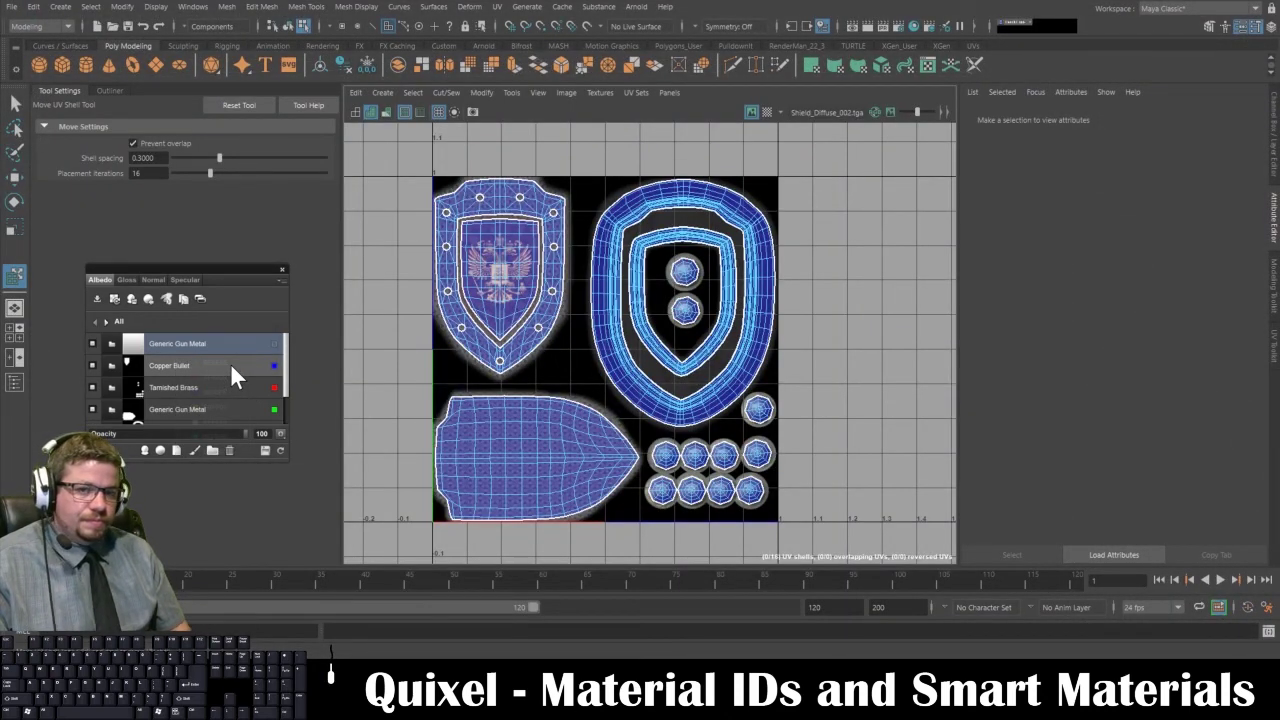
key(alt+Tab)
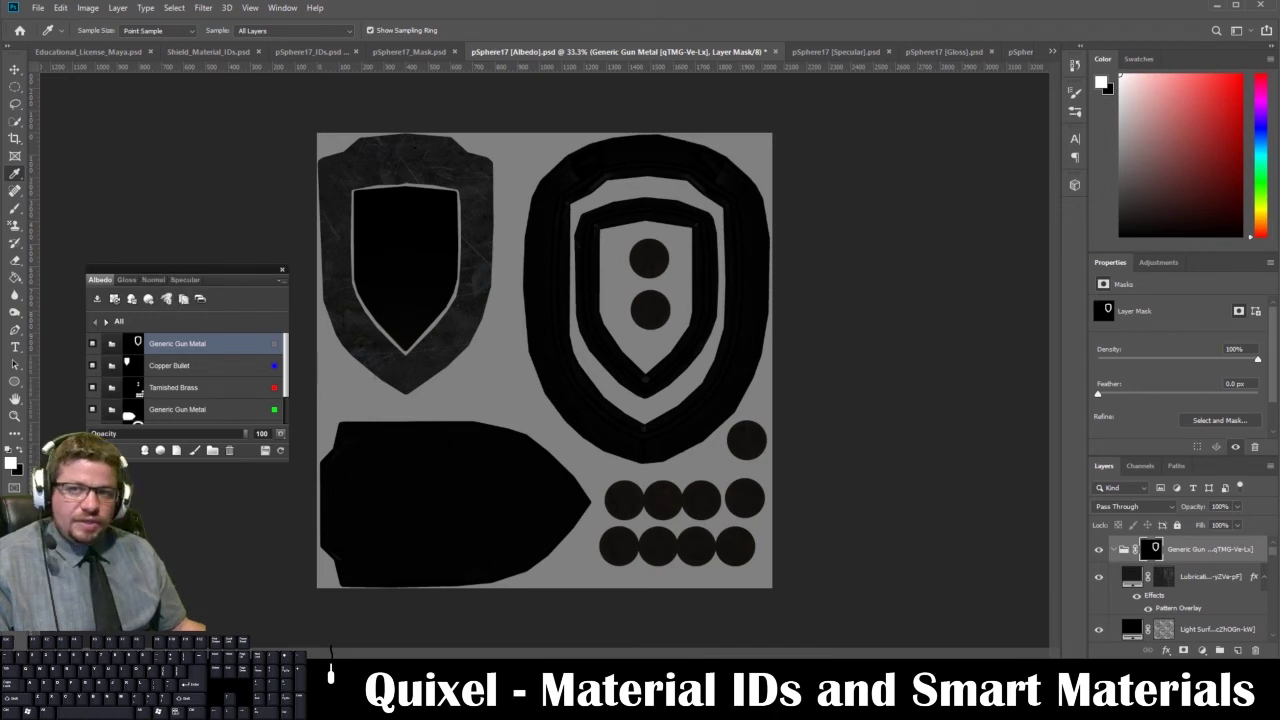
Bring the Quixel launcher on screen, open the 3D preview and reposition its window so the shield fits in view
drag(0, 168, 141, 192)
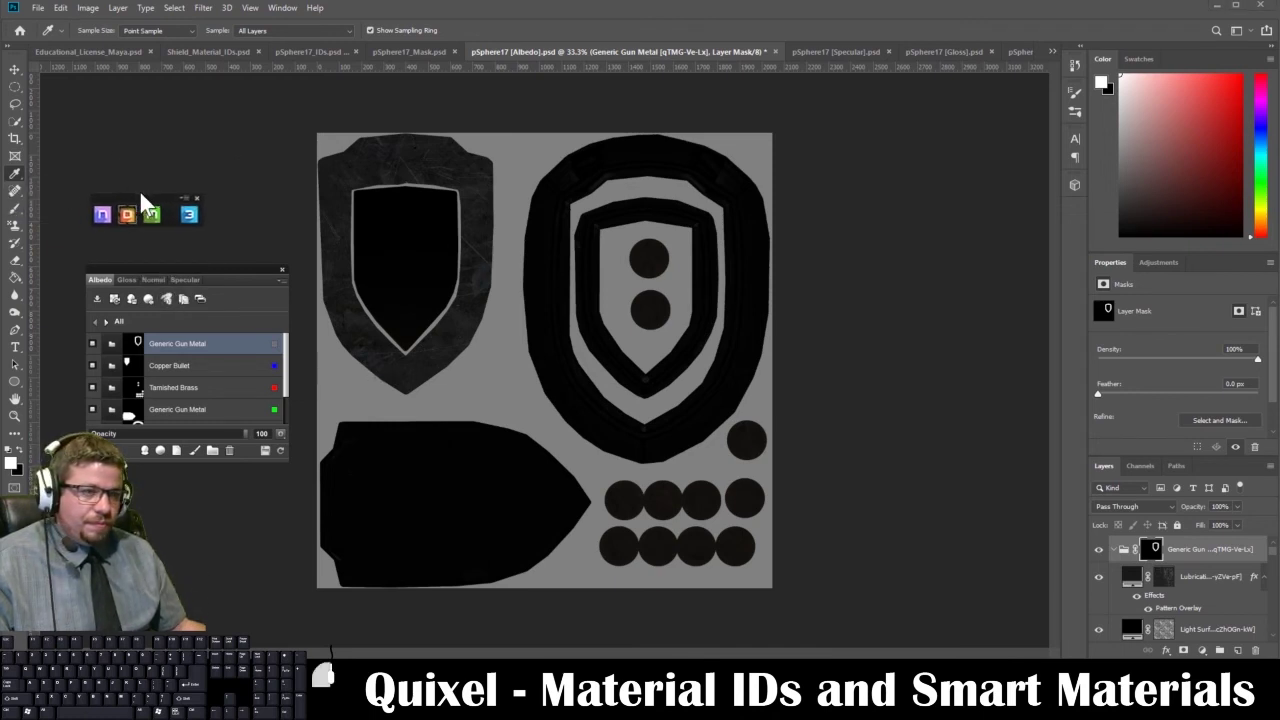
click(187, 215)
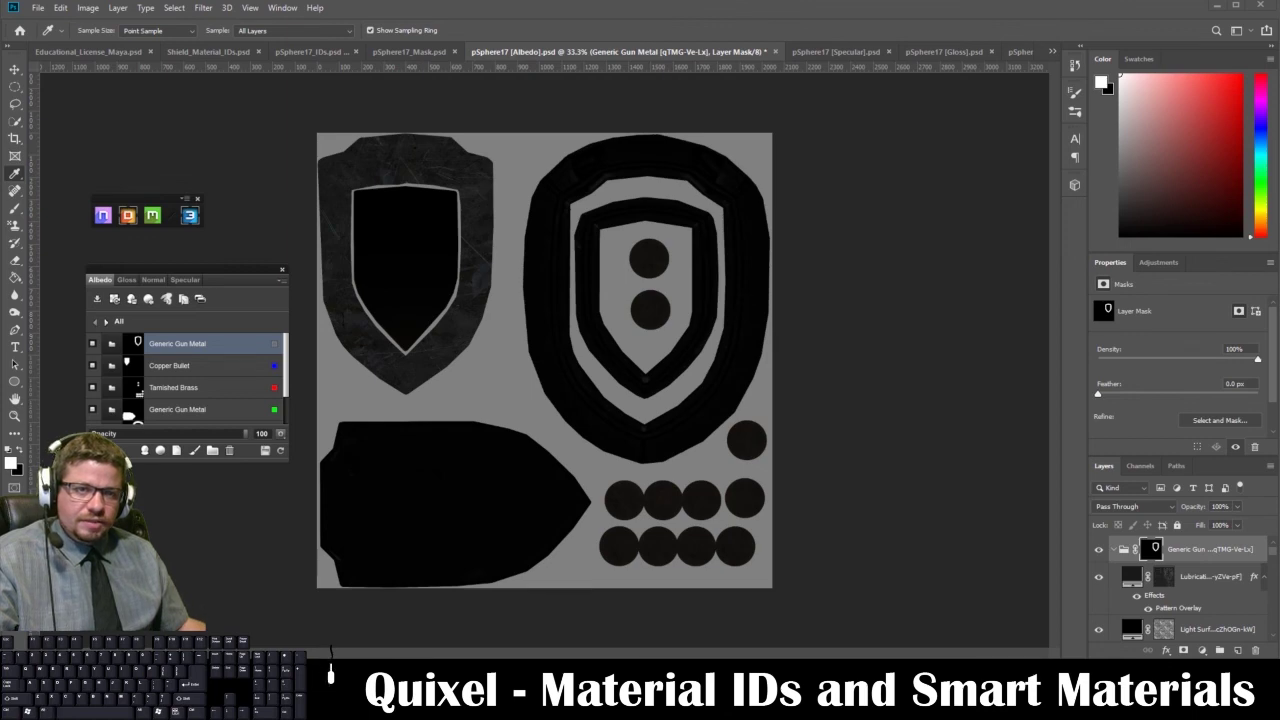
drag(0, 40, 419, 26)
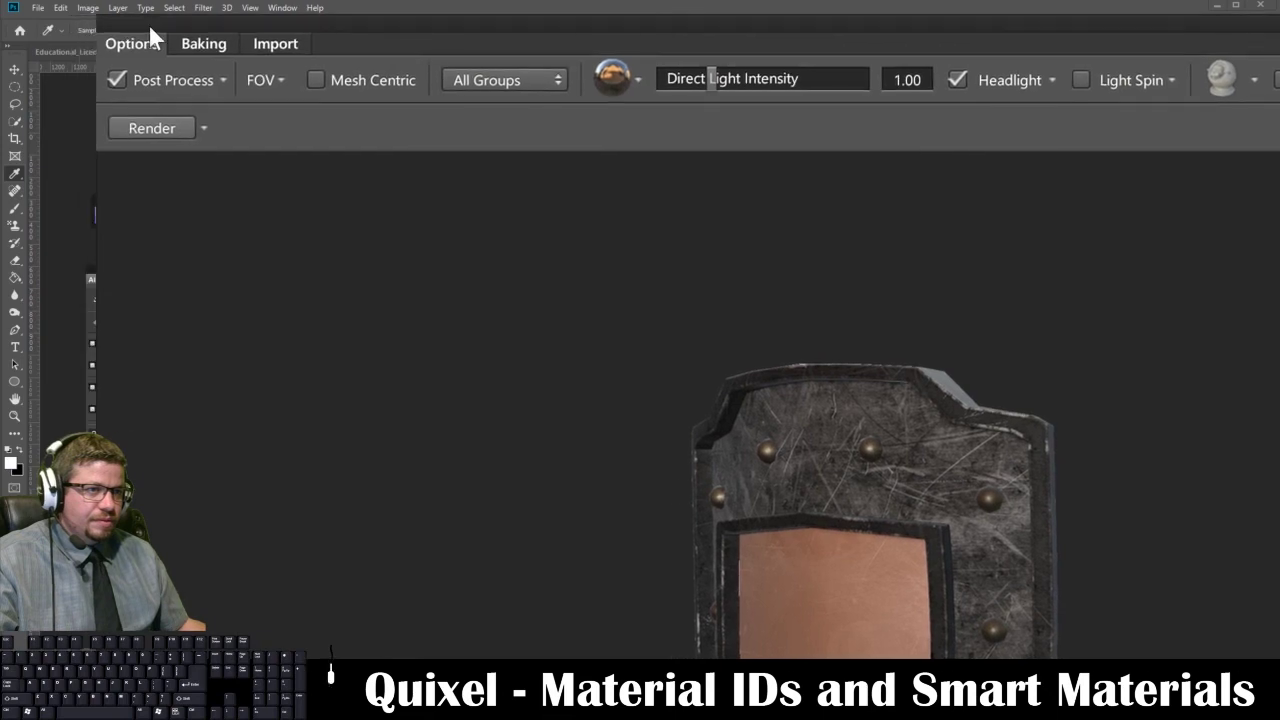
drag(100, 19, 587, 56)
drag(849, 62, 540, 2)
Examine the copper center, gun metal trim and brass rivets on the shield in the 3D preview from several angles and distances
alt+drag(508, 217, 576, 406)
alt+middle_drag(560, 359, 567, 453)
scroll(567, 453, up, 5)
alt+drag(567, 453, 518, 418)
scroll(349, 454, down, 5)
alt+right_drag(517, 408, 643, 320)
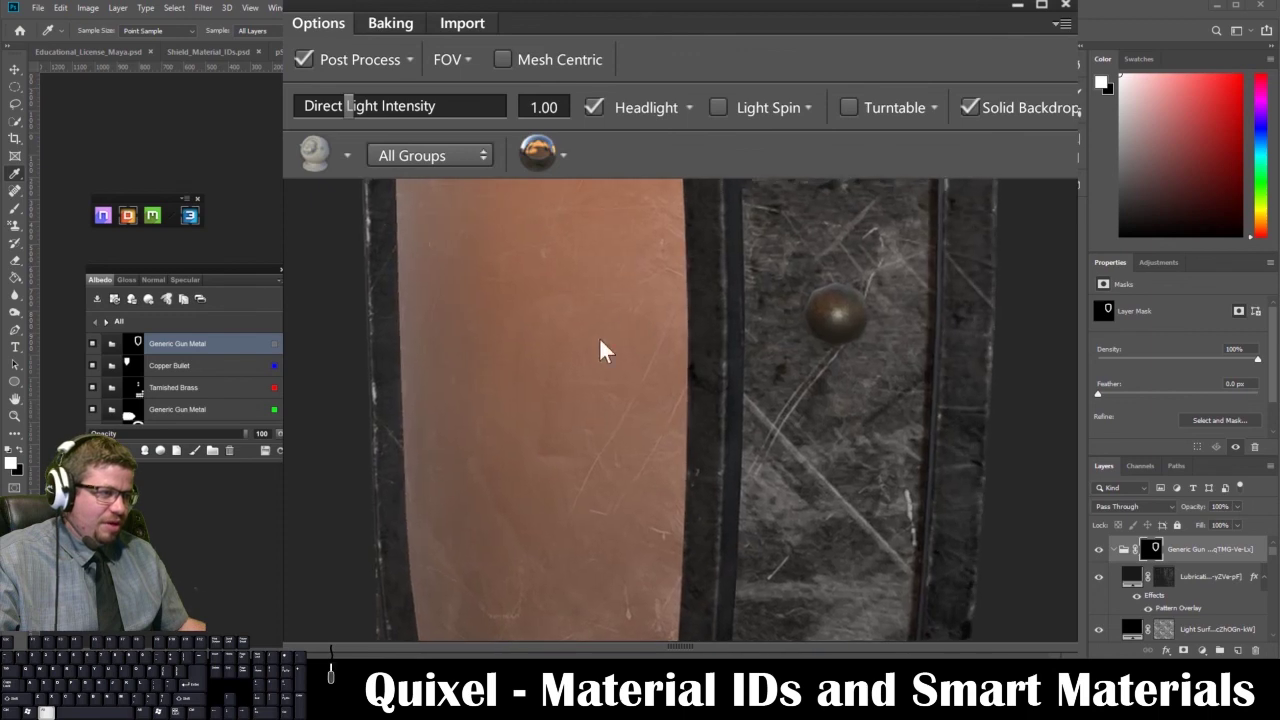
alt+middle_drag(643, 320, 643, 368)
alt+drag(643, 368, 466, 396)
alt+right_drag(466, 396, 525, 346)
alt+middle_drag(525, 346, 547, 331)
alt+drag(548, 335, 355, 407)
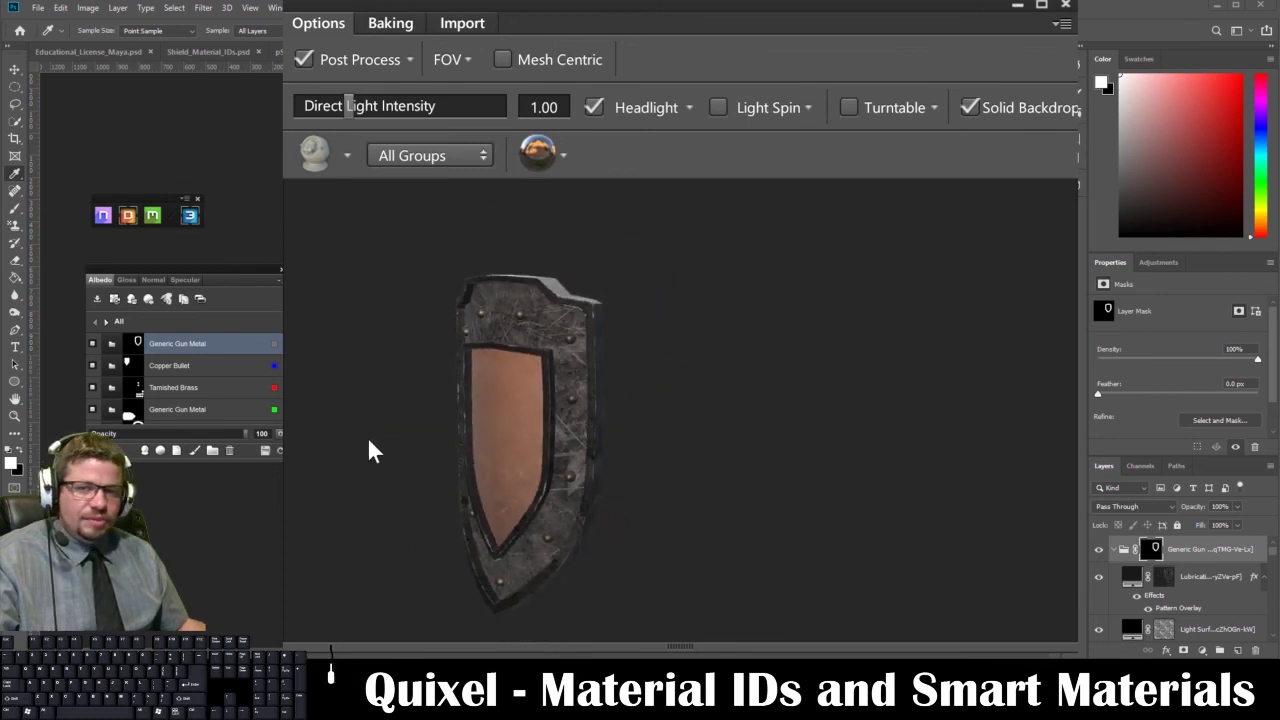
alt+drag(438, 413, 526, 378)
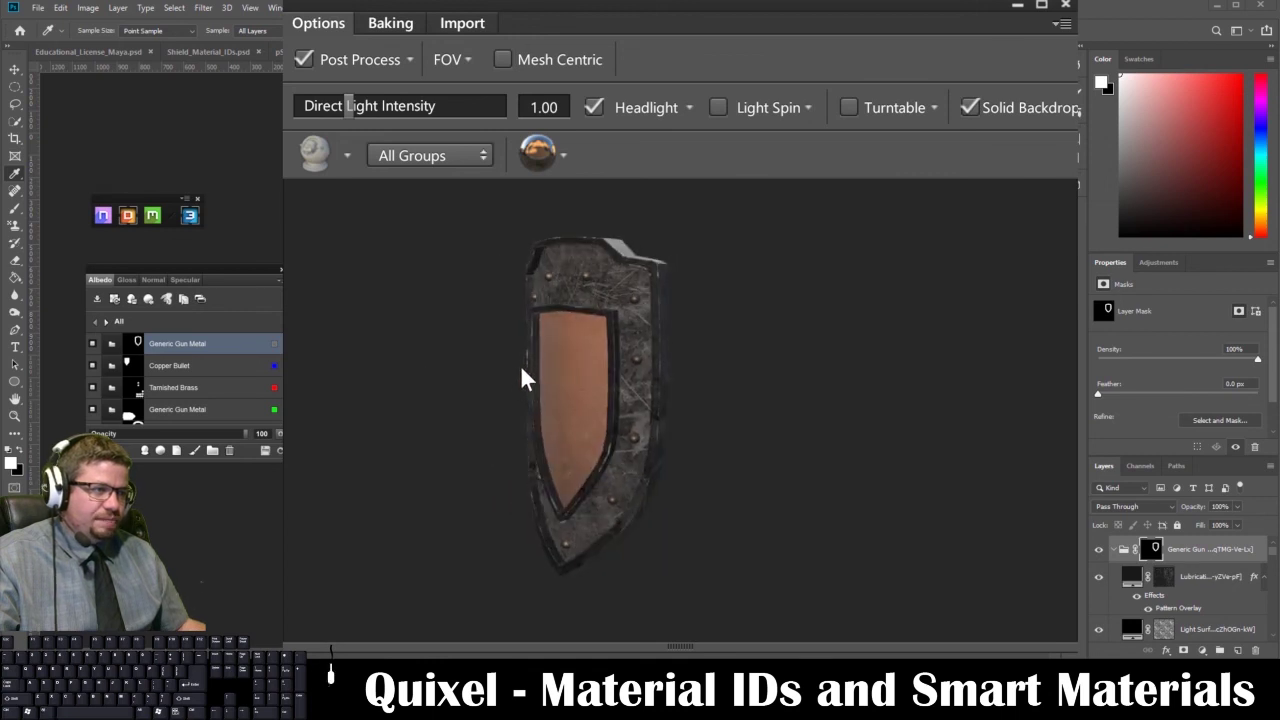